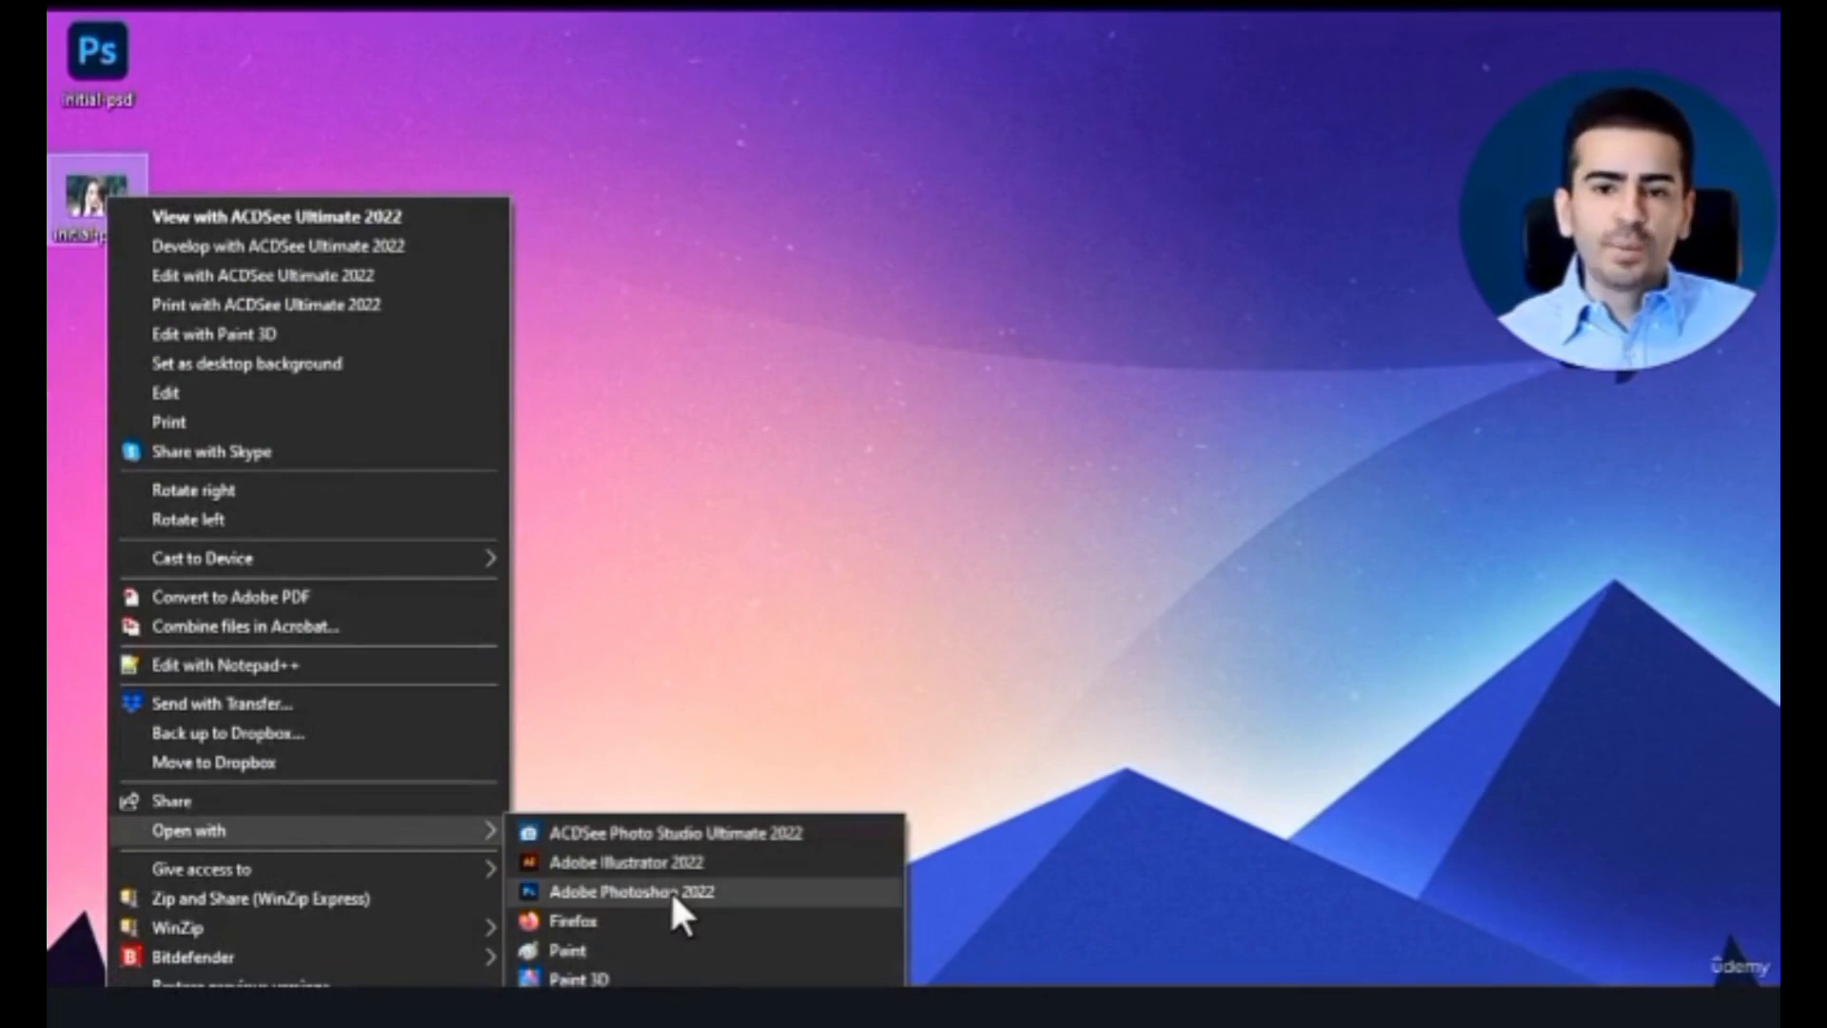
- Open the initial-psd file from the desktop in Photoshop
{"action": "left_click", "coordinate": [264, 128]}
{"action": "double_click", "coordinate": [109, 76]}
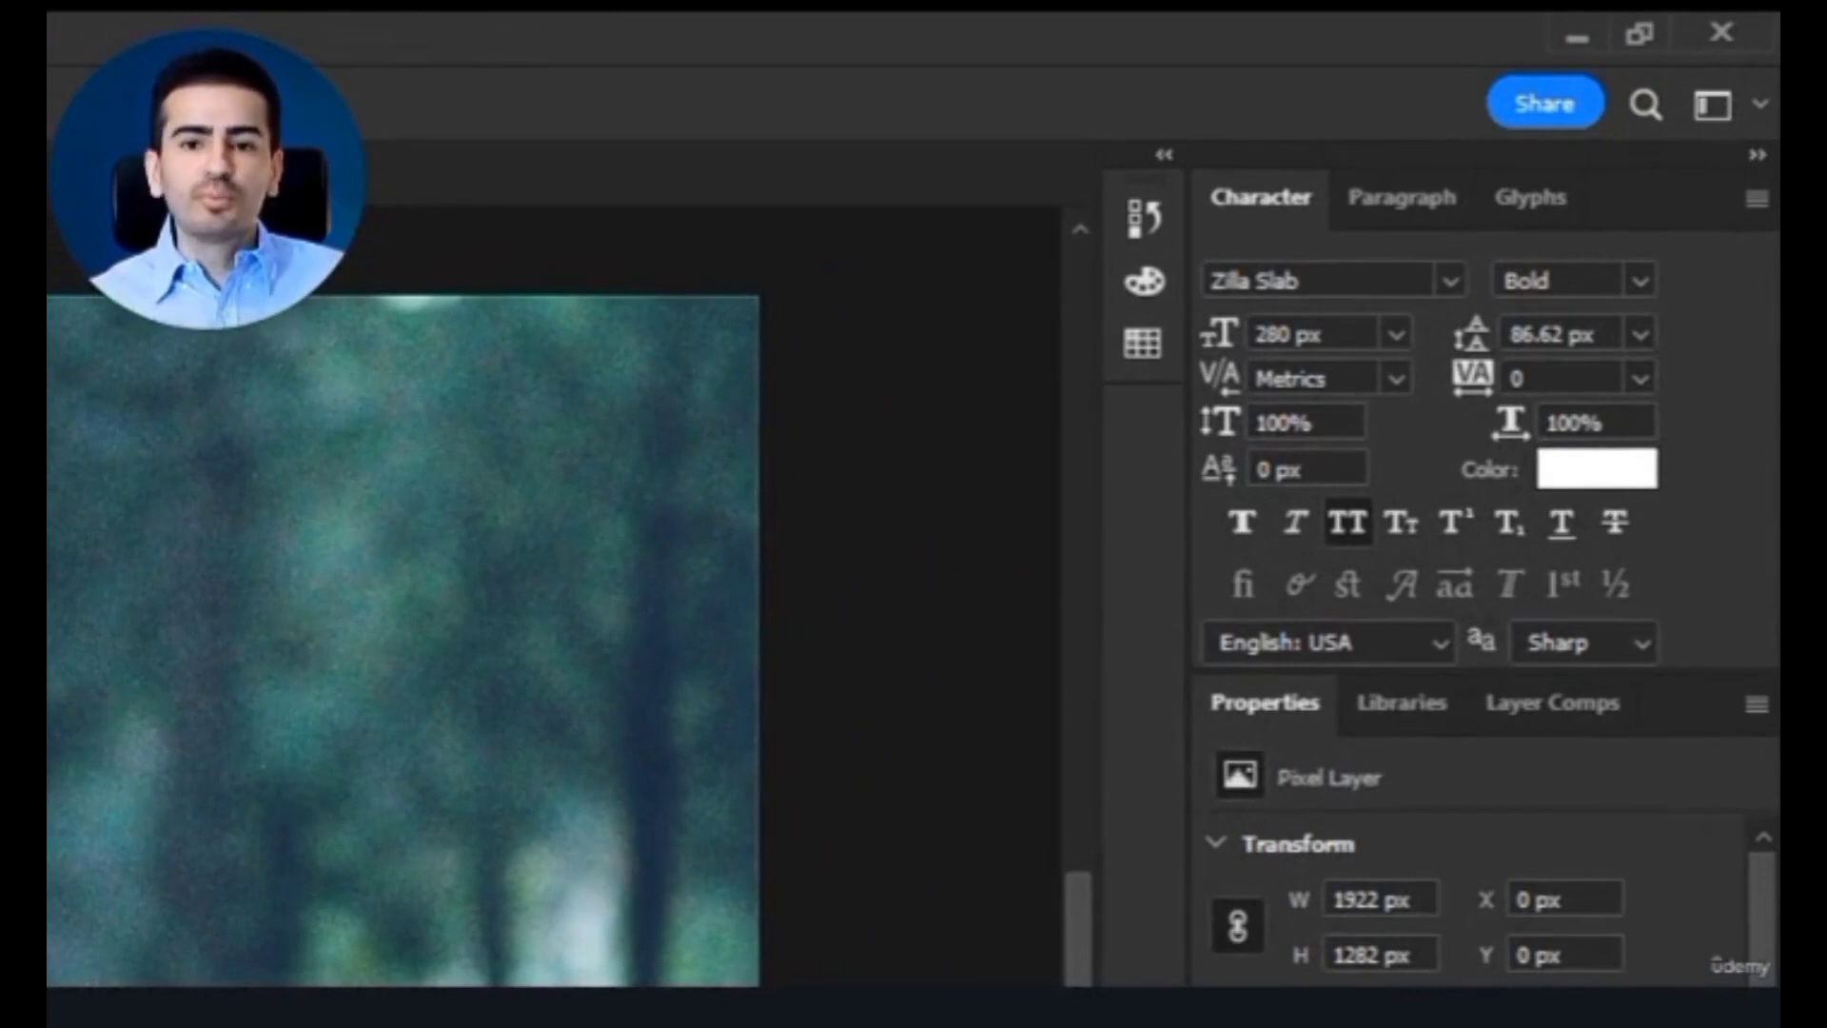
- Switch to the Essentials workspace and reset it to its default layout
{"action": "left_click", "coordinate": [1760, 105]}
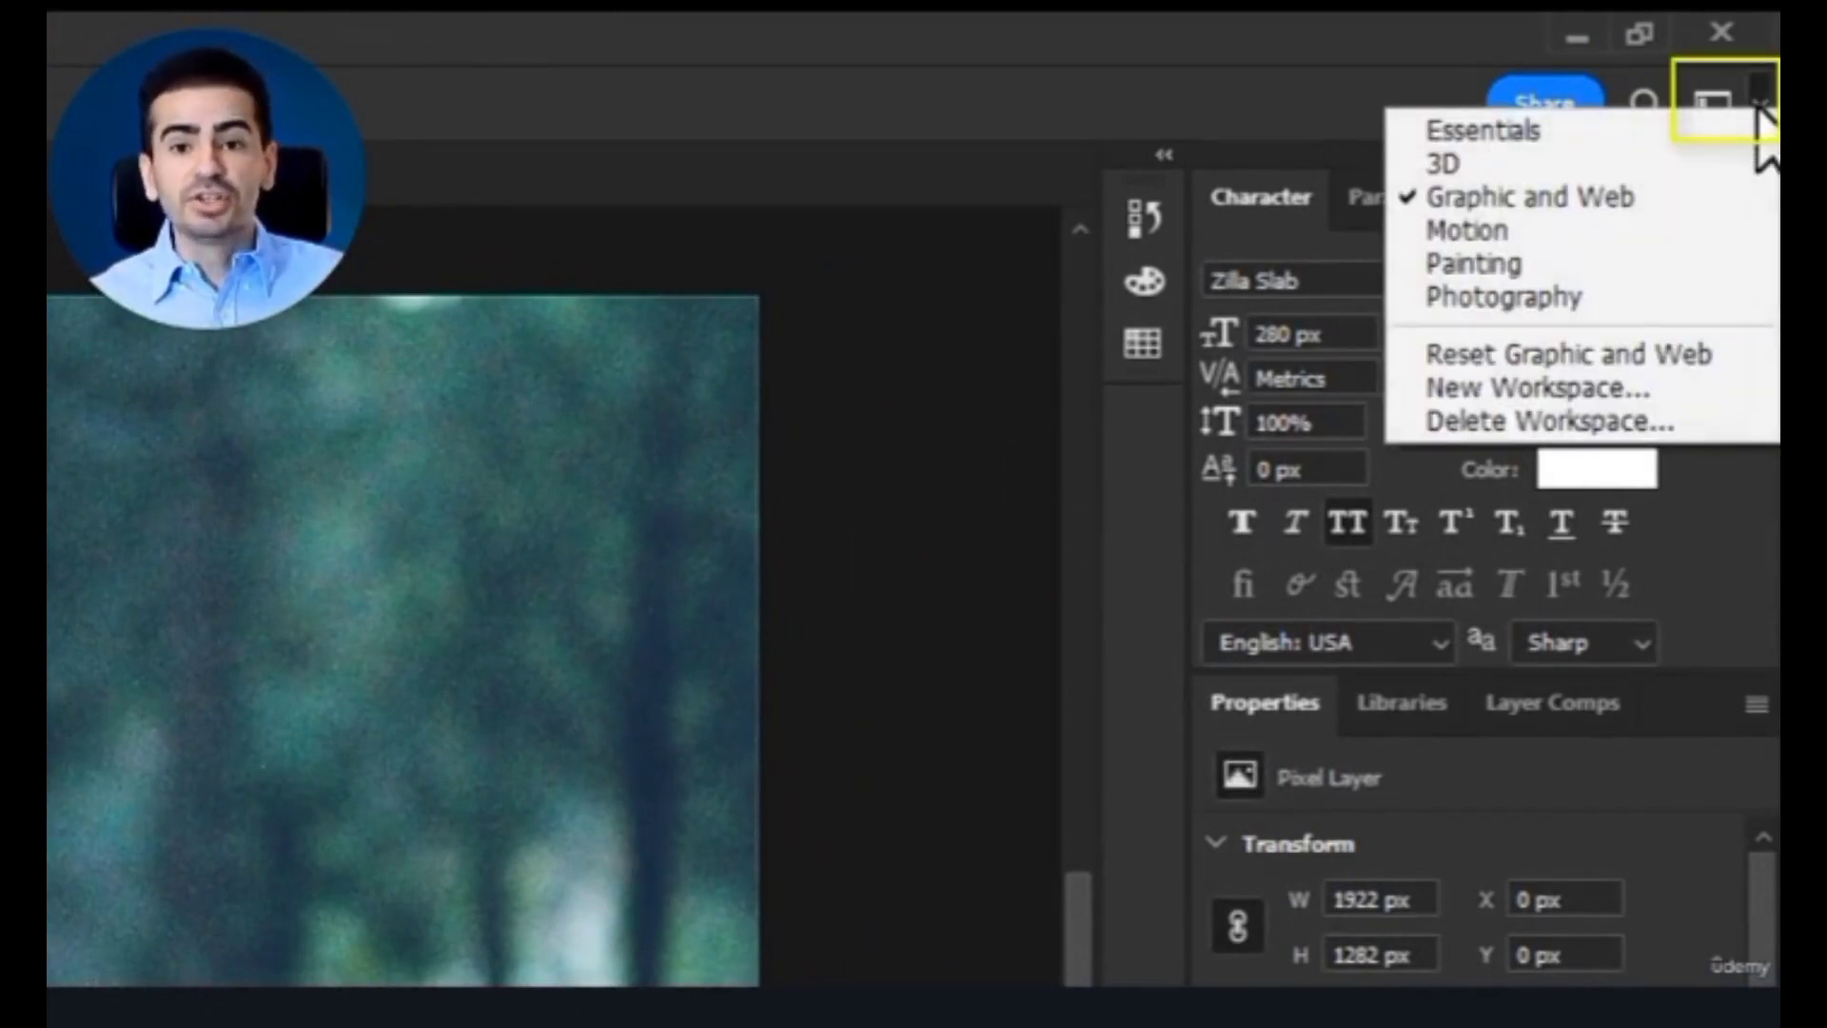
{"action": "left_click", "coordinate": [1560, 134]}
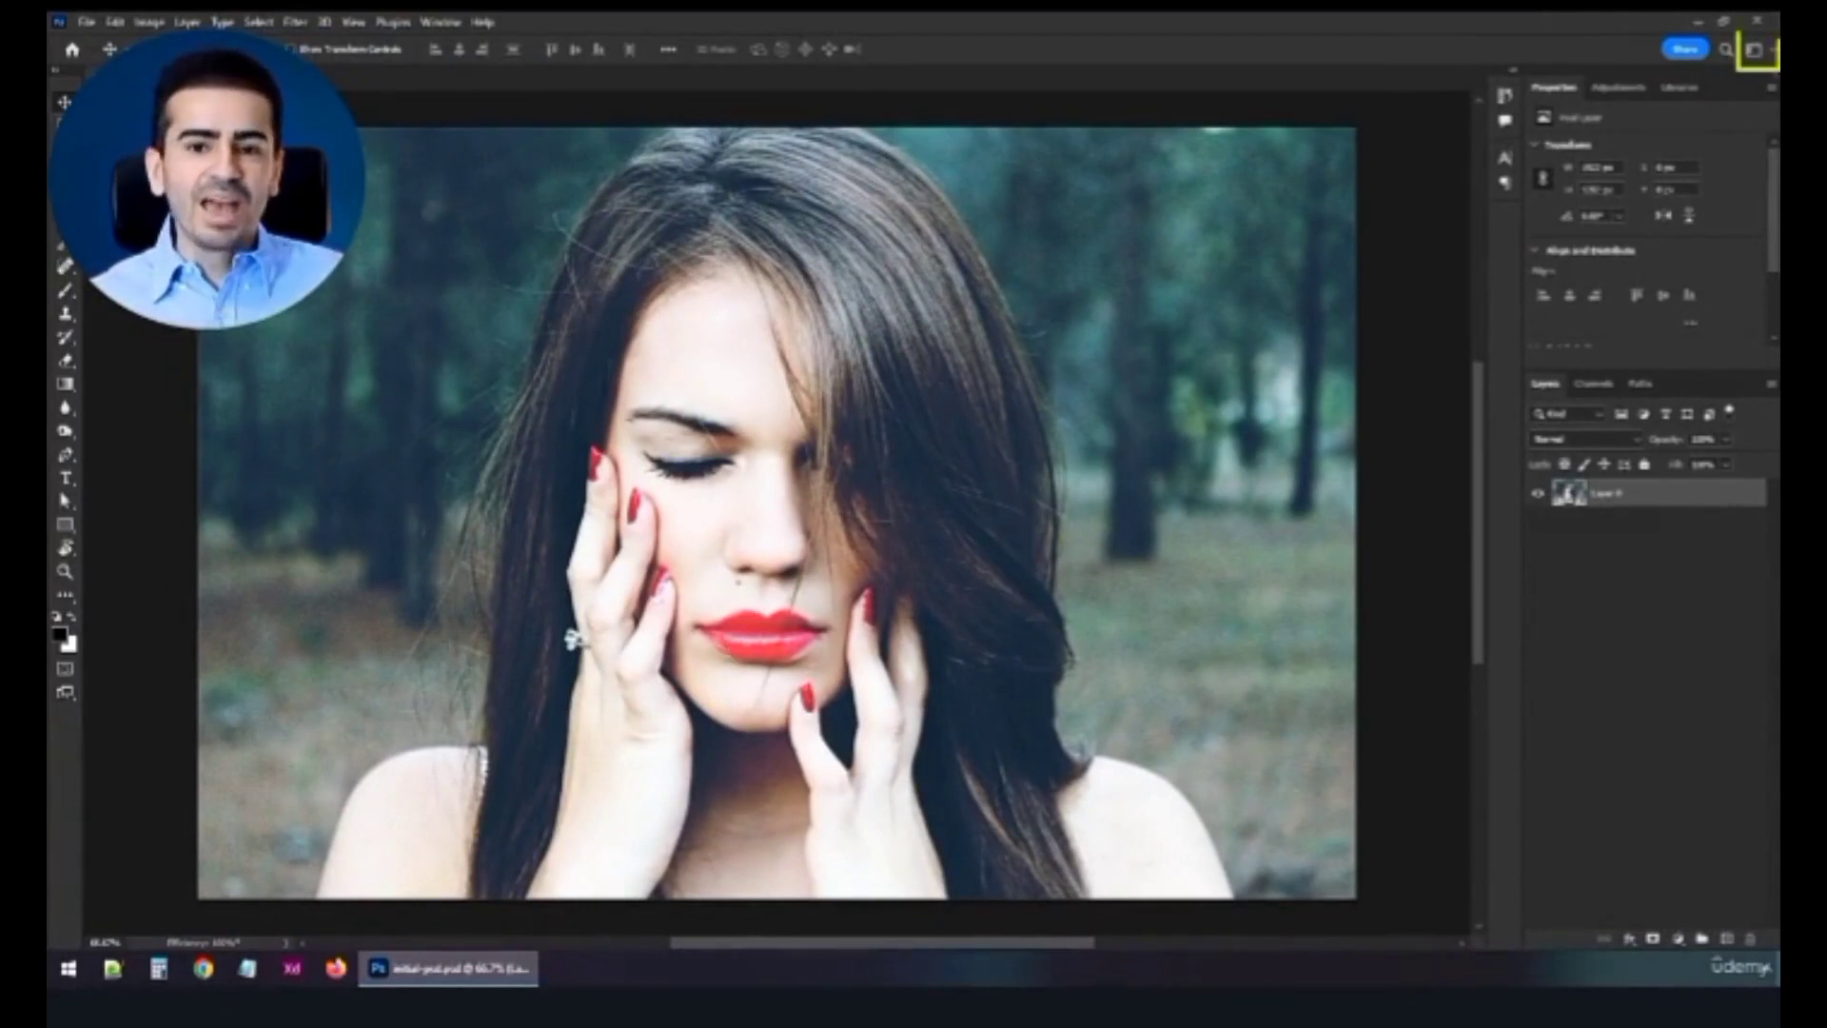
{"action": "left_click", "coordinate": [1756, 50]}
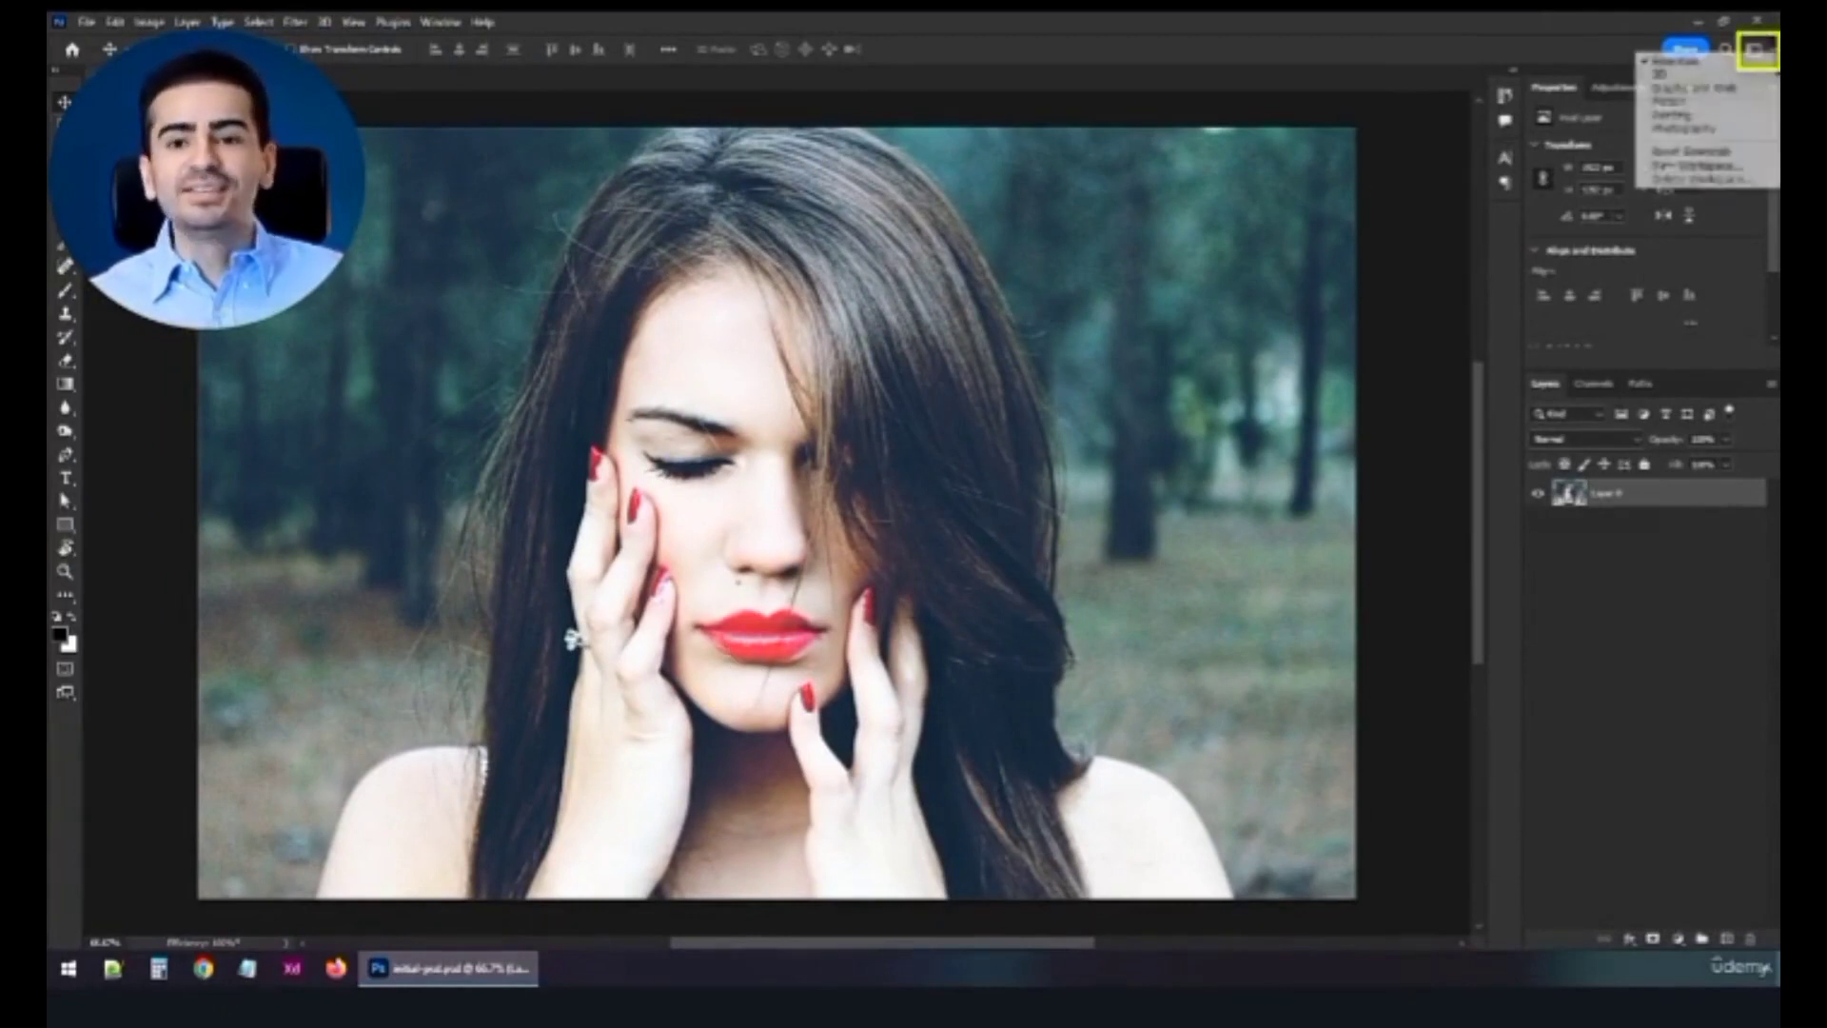
{"action": "left_click", "coordinate": [1675, 151]}
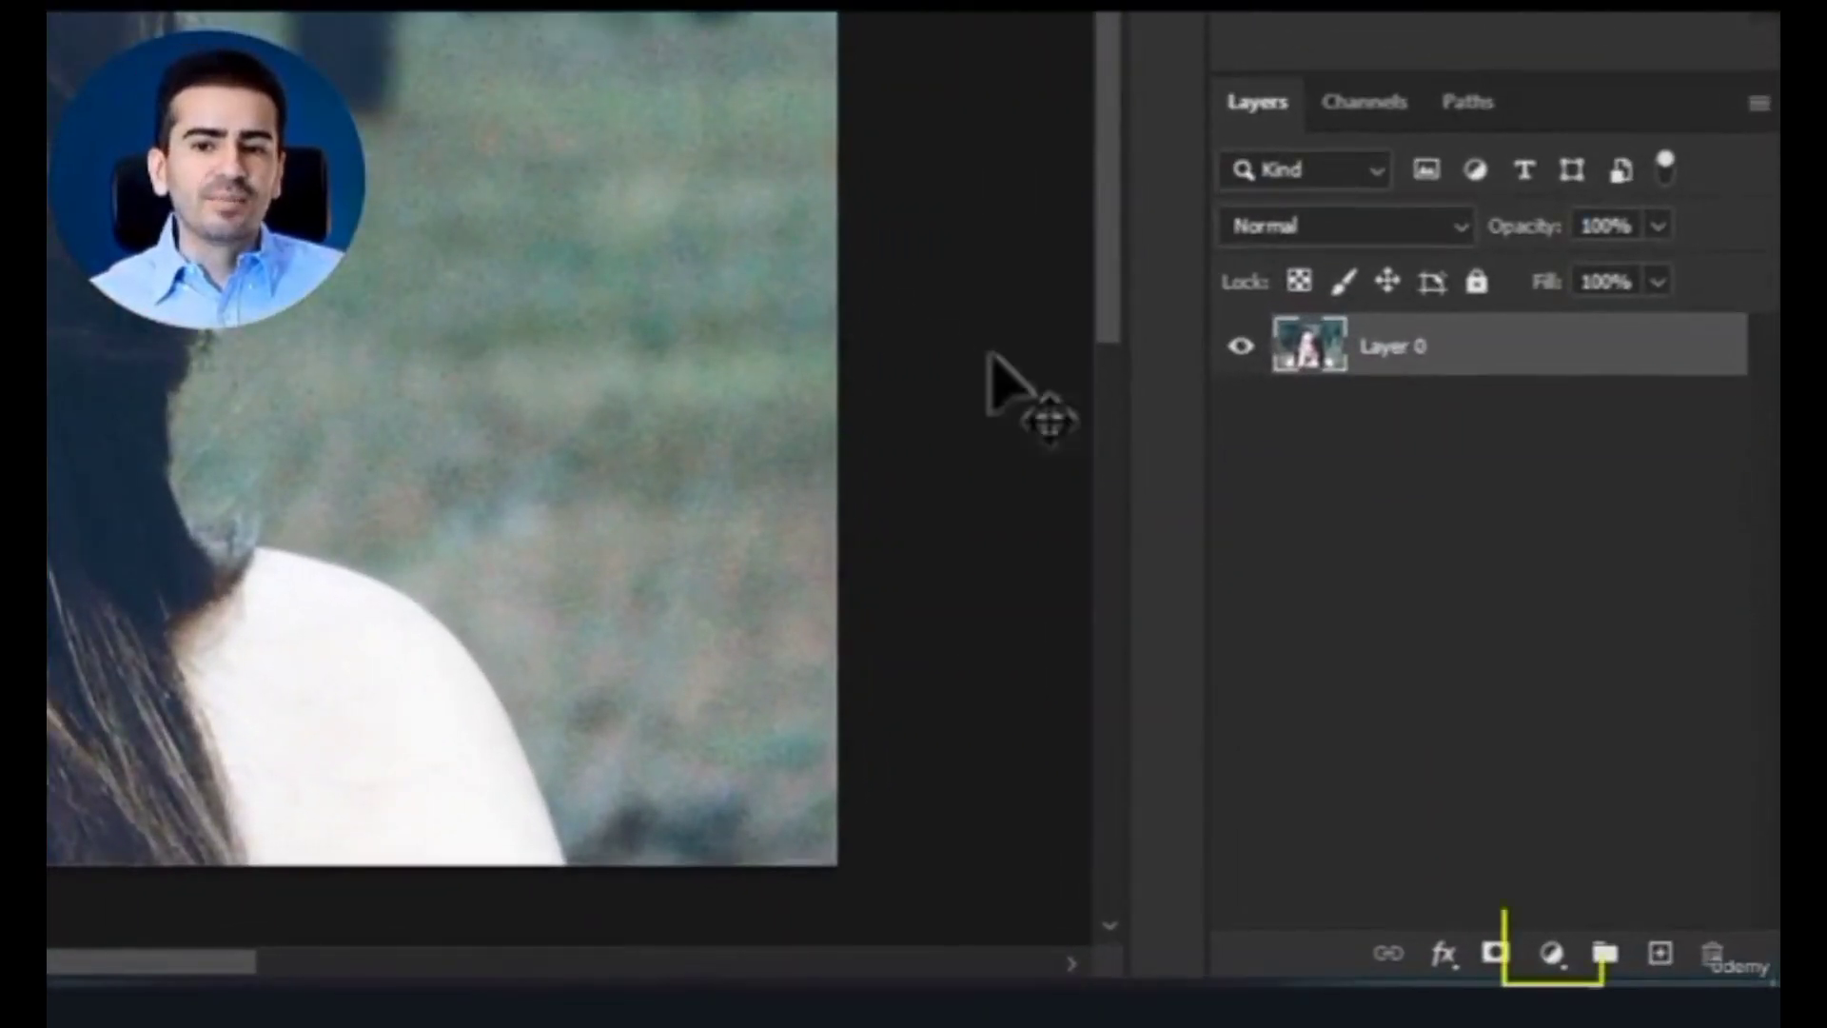
- Add a Black & White adjustment layer above the portrait photo layer
{"action": "left_click", "coordinate": [1569, 963]}
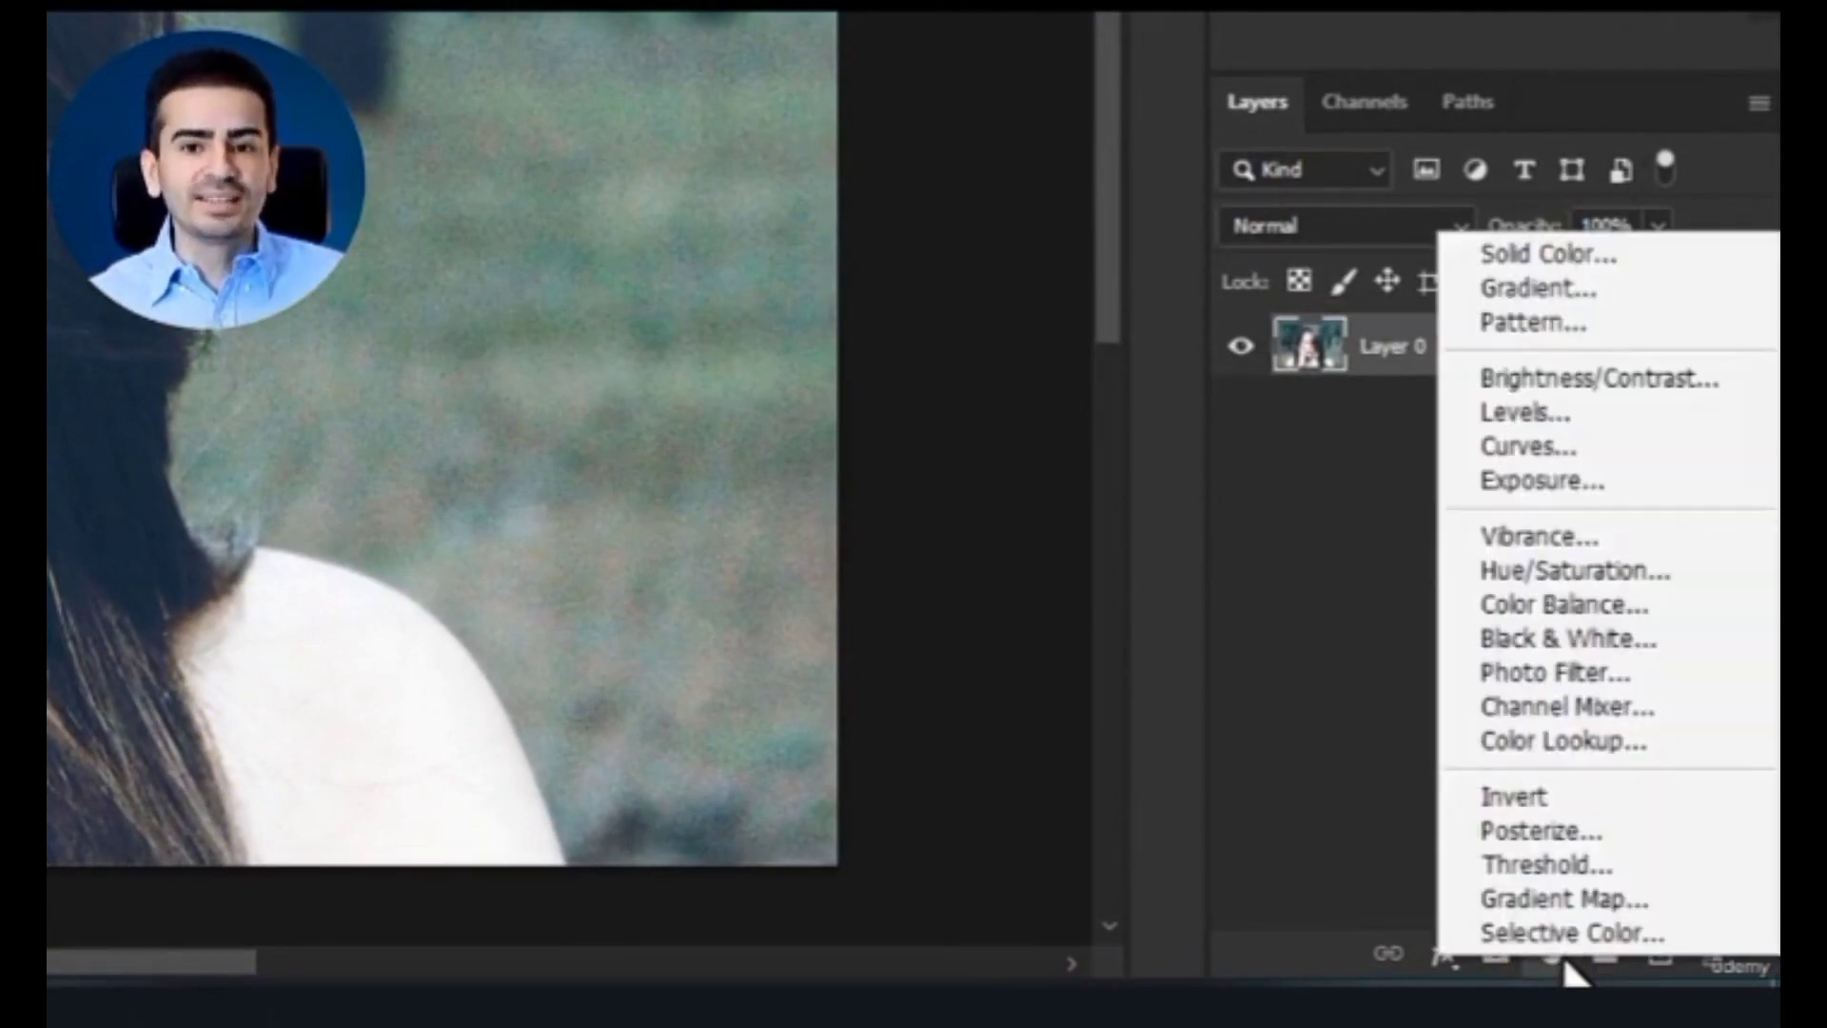
{"action": "left_click", "coordinate": [1670, 640]}
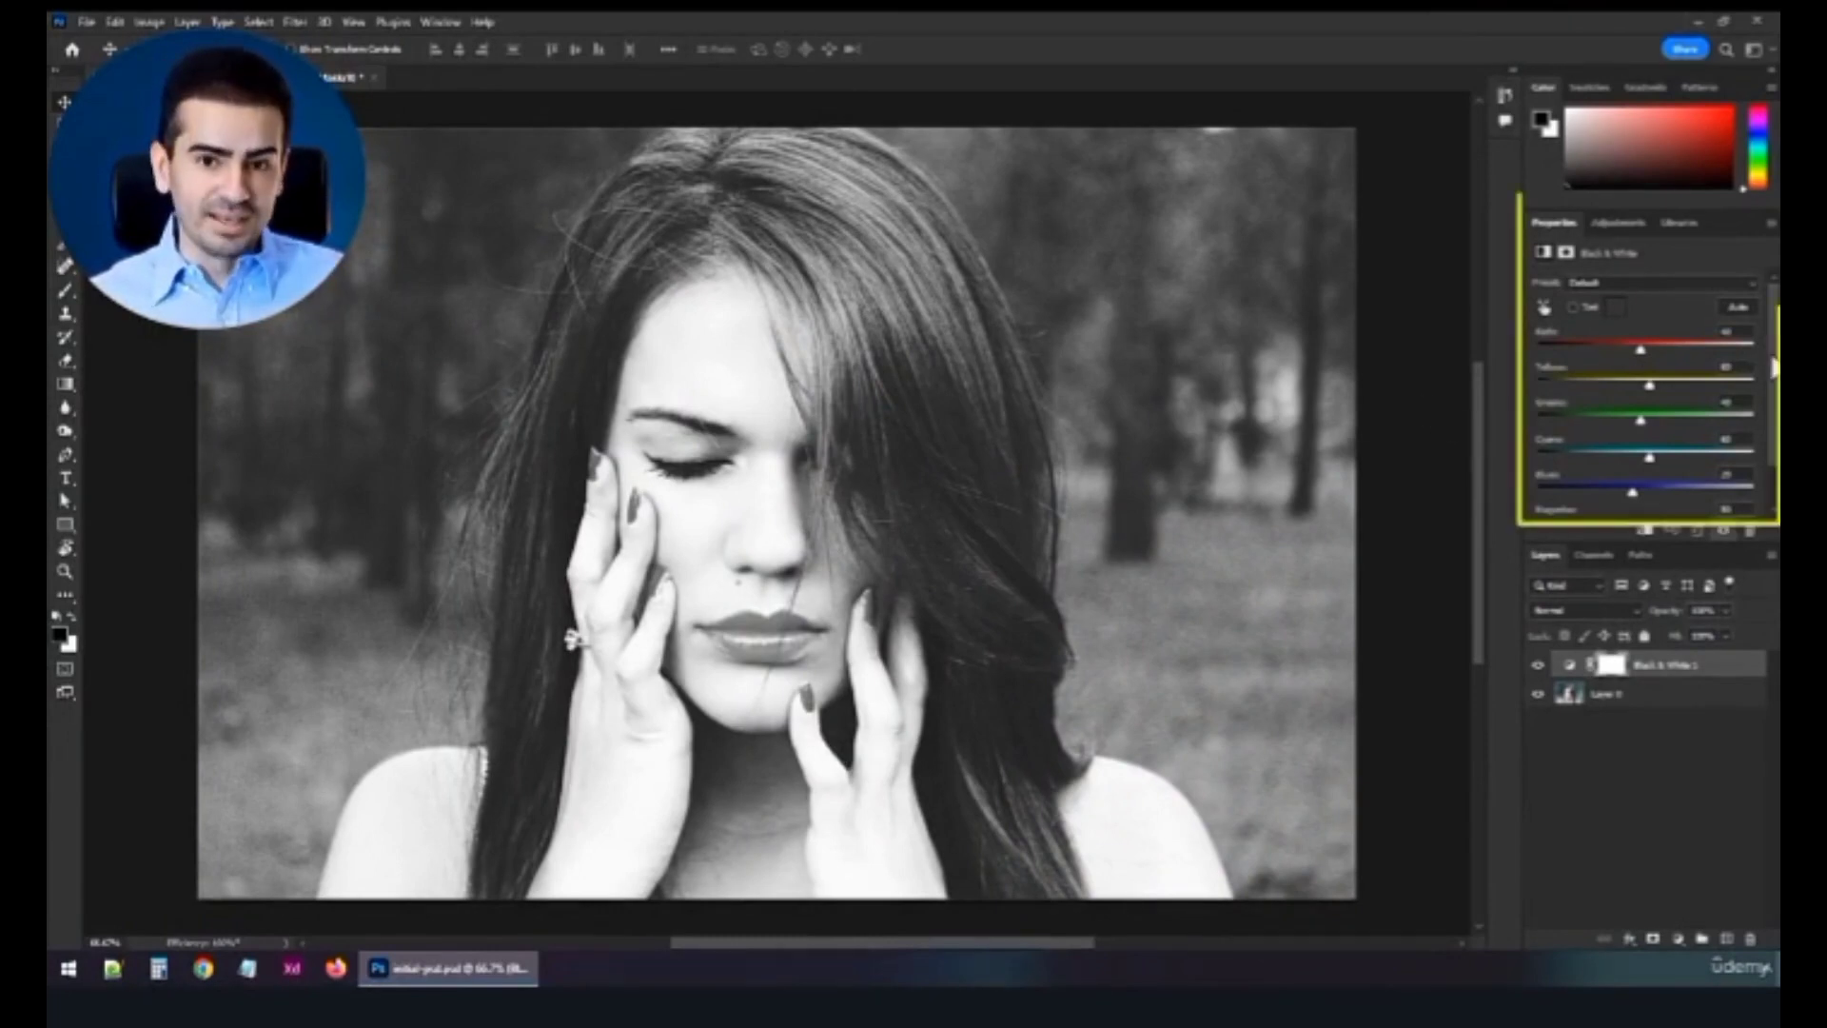
- Set the Black & White adjustment to Reds 4, Yellows 113, Greens 106, Cyans 19, Blues 42 and Magentas 54
{"action": "left_click_drag", "start_coordinate": [1772, 362], "coordinate": [1772, 398]}
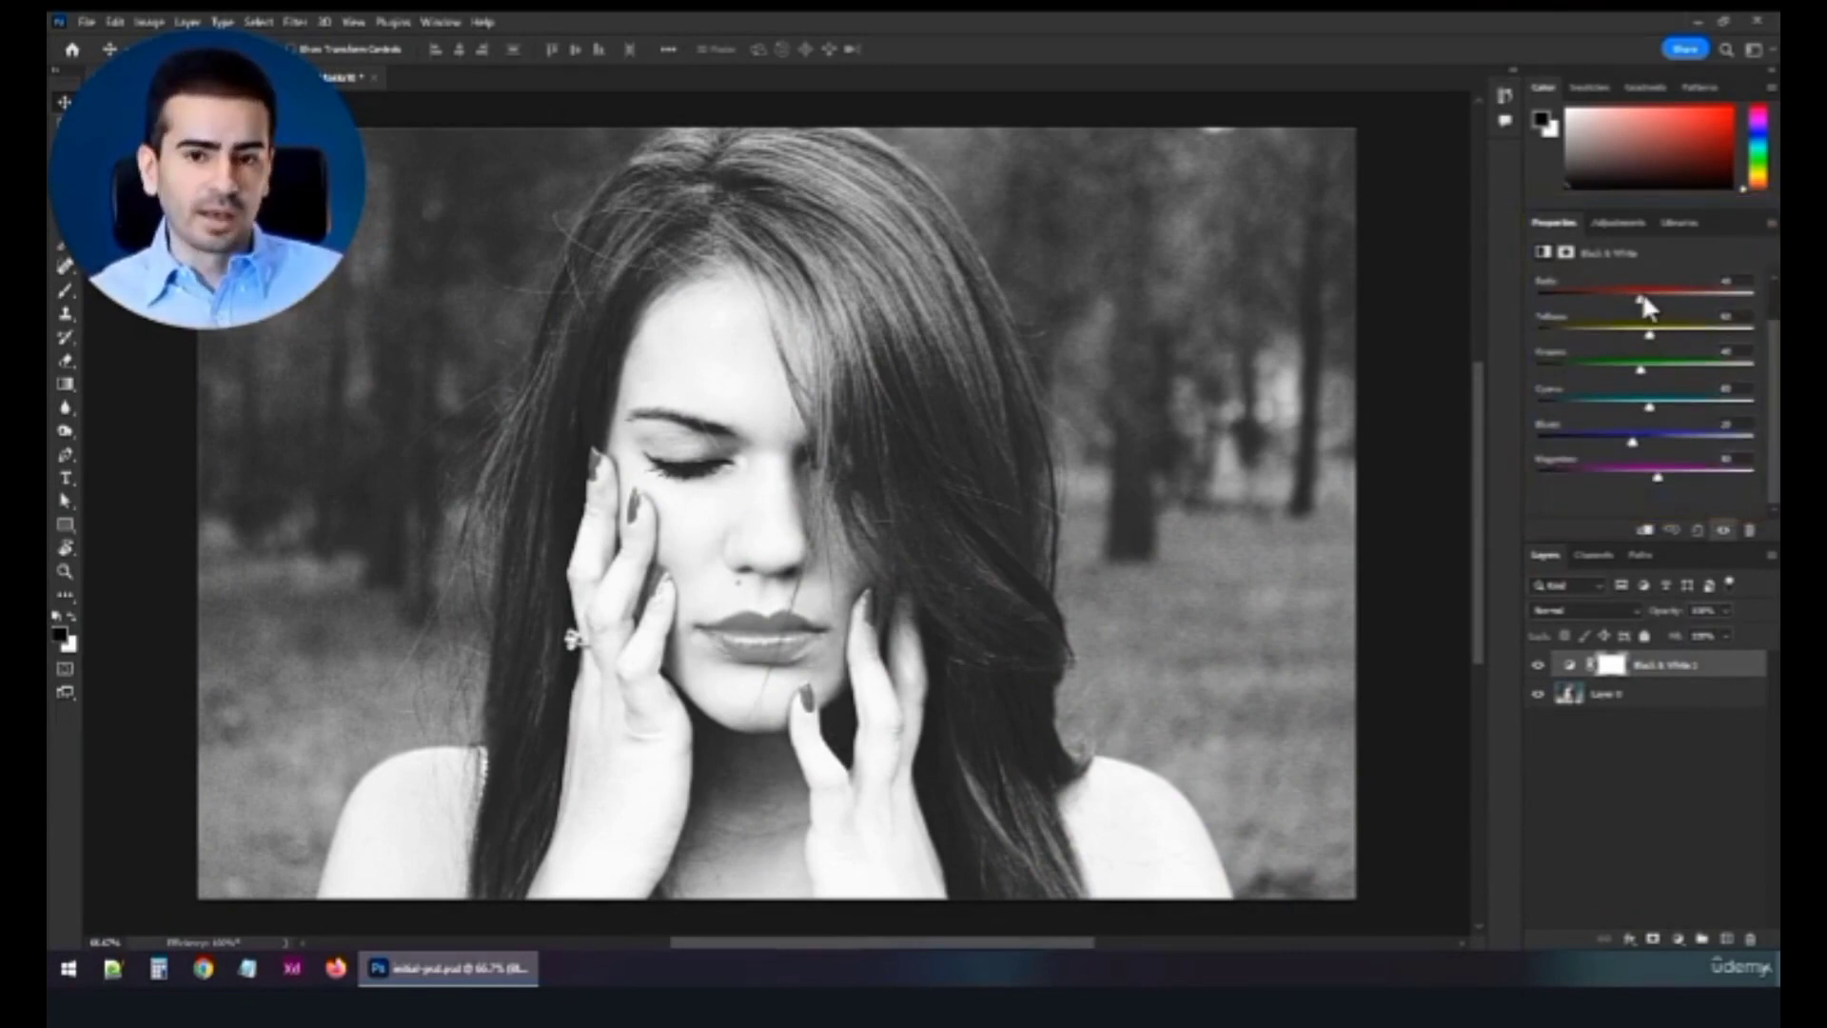
{"action": "left_click_drag", "start_coordinate": [1642, 297], "coordinate": [1572, 369]}
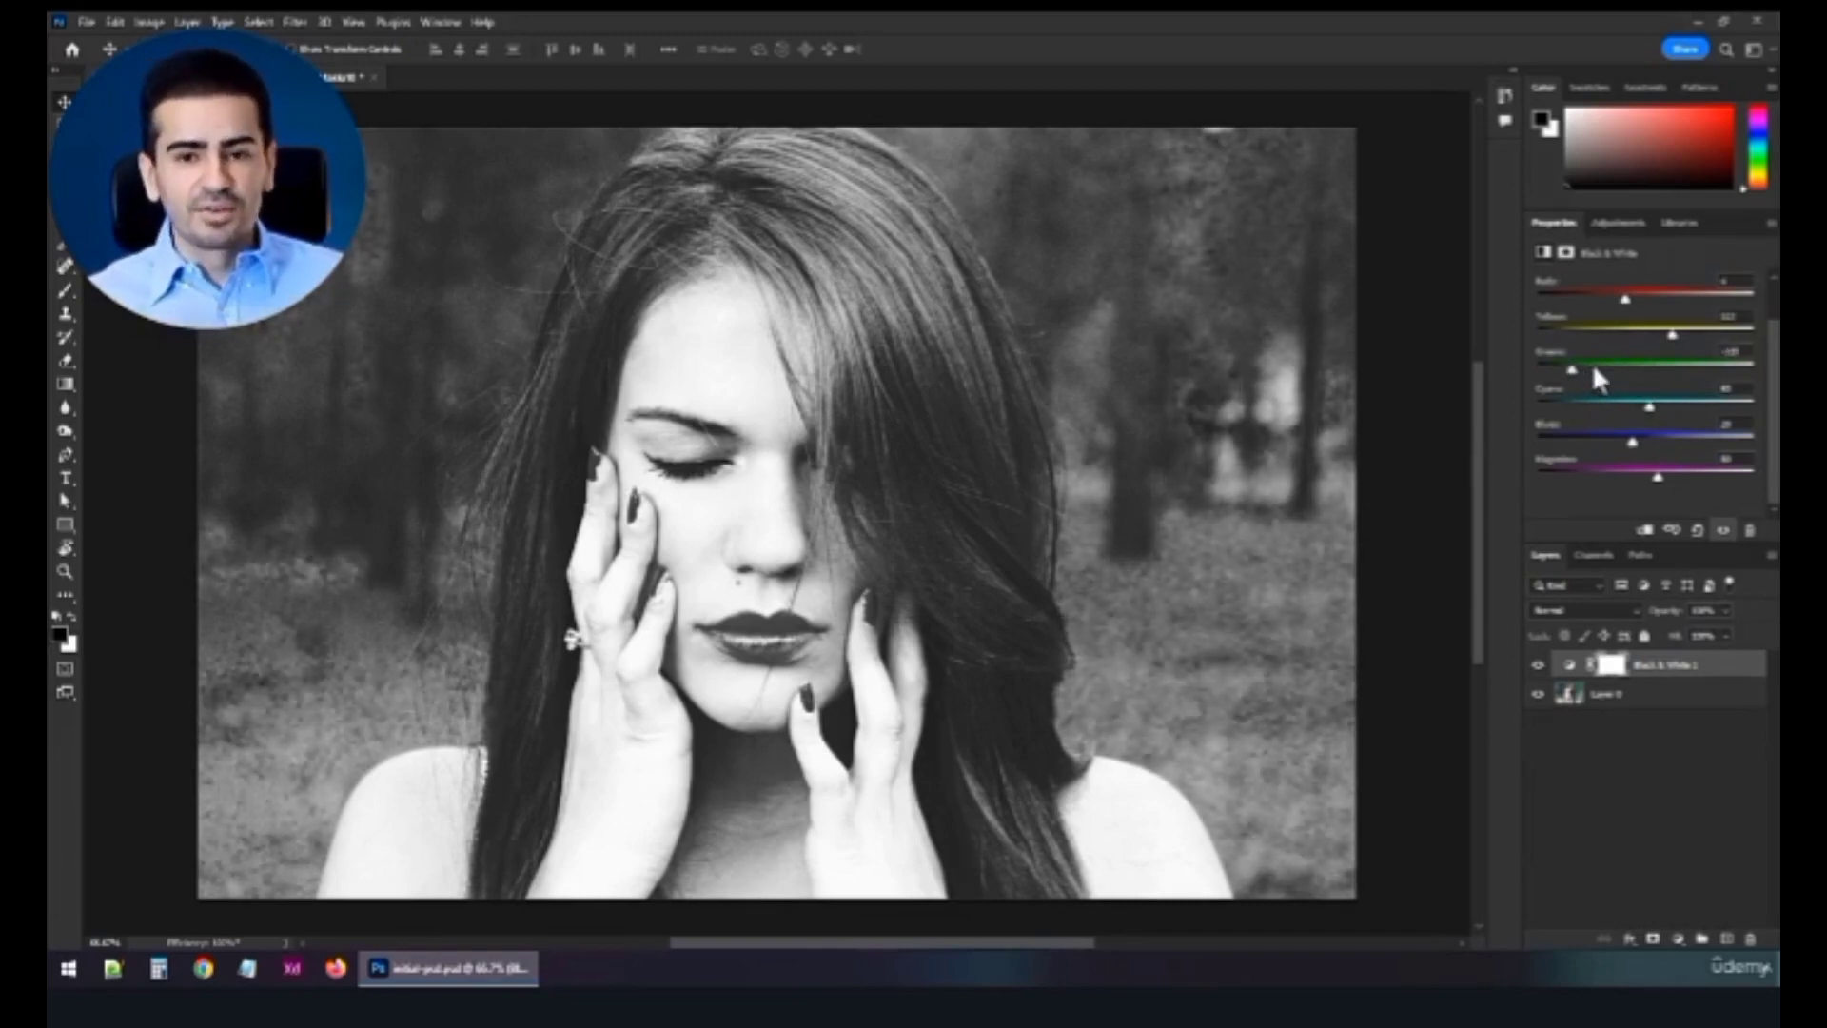
{"action": "left_click_drag", "start_coordinate": [1575, 369], "coordinate": [1630, 419]}
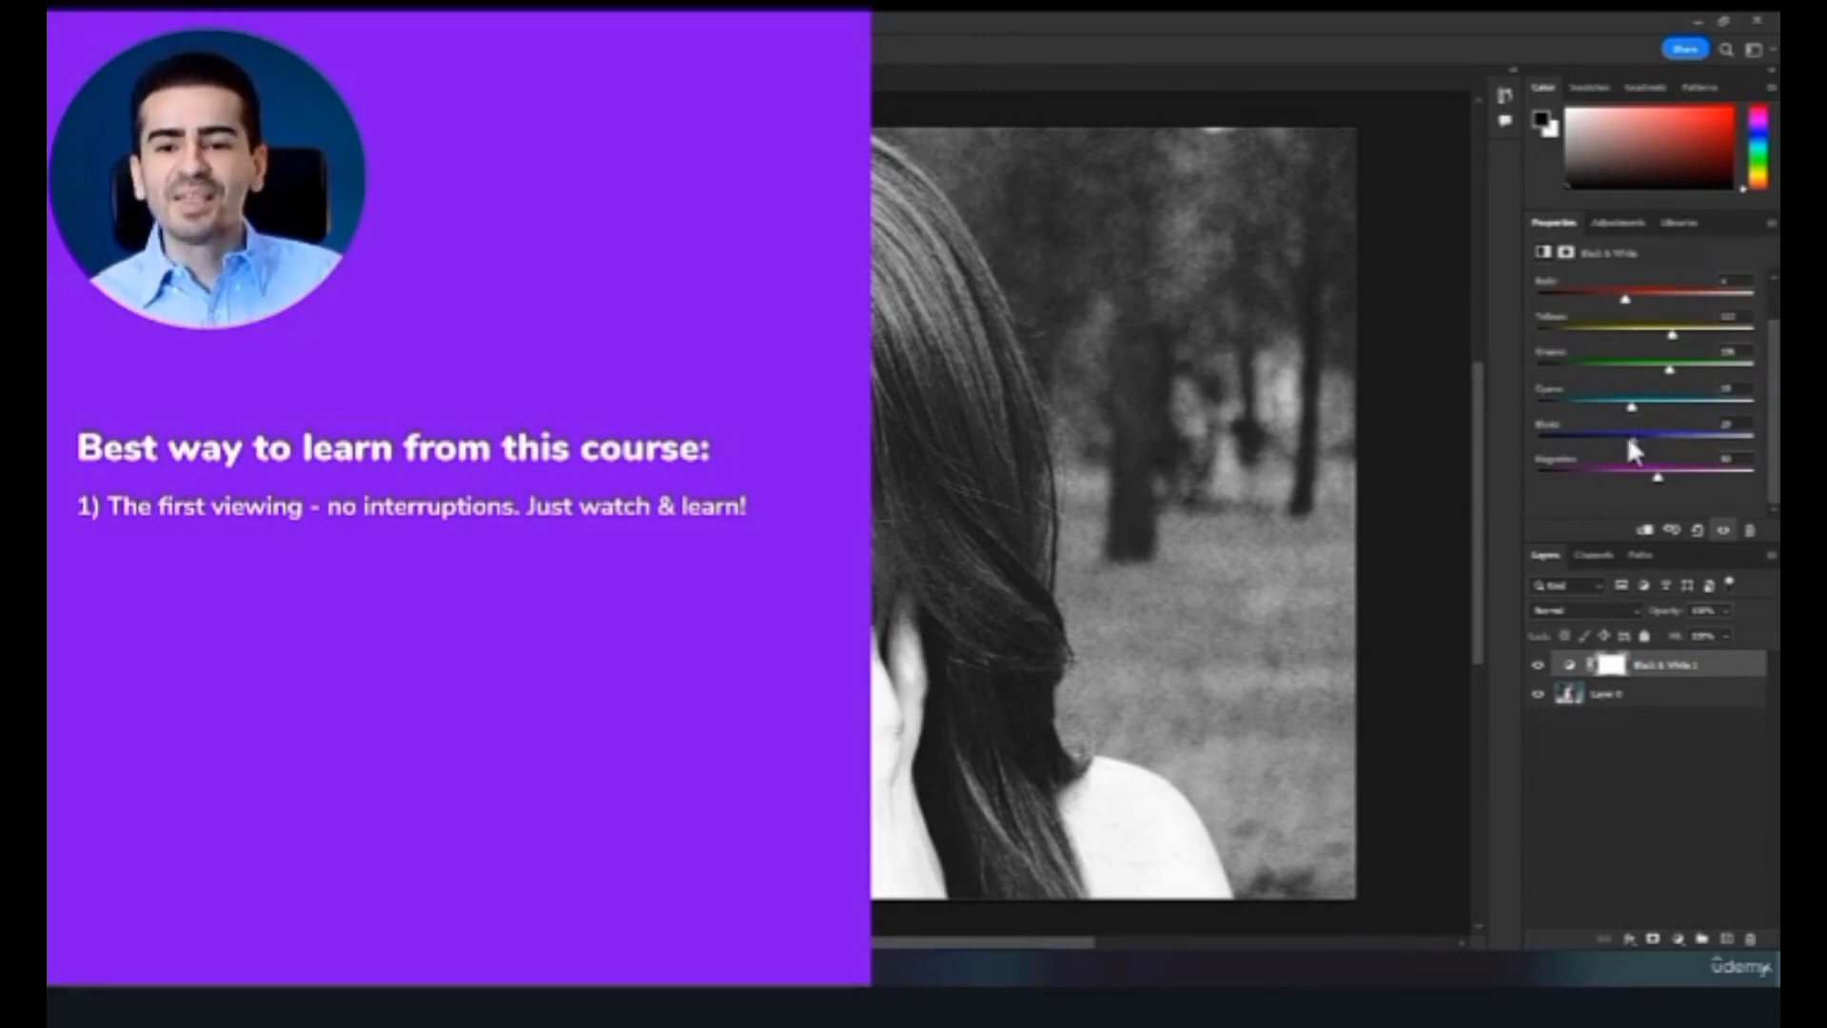
{"action": "mouse_move", "coordinate": [1631, 440]}
{"action": "left_mouse_down"}
{"action": "mouse_move", "coordinate": [1595, 439]}
{"action": "mouse_move", "coordinate": [1650, 436]}
{"action": "mouse_move", "coordinate": [1625, 471]}
{"action": "mouse_move", "coordinate": [1685, 471]}
{"action": "mouse_move", "coordinate": [1624, 472]}
{"action": "mouse_move", "coordinate": [1654, 467]}
{"action": "left_mouse_up"}
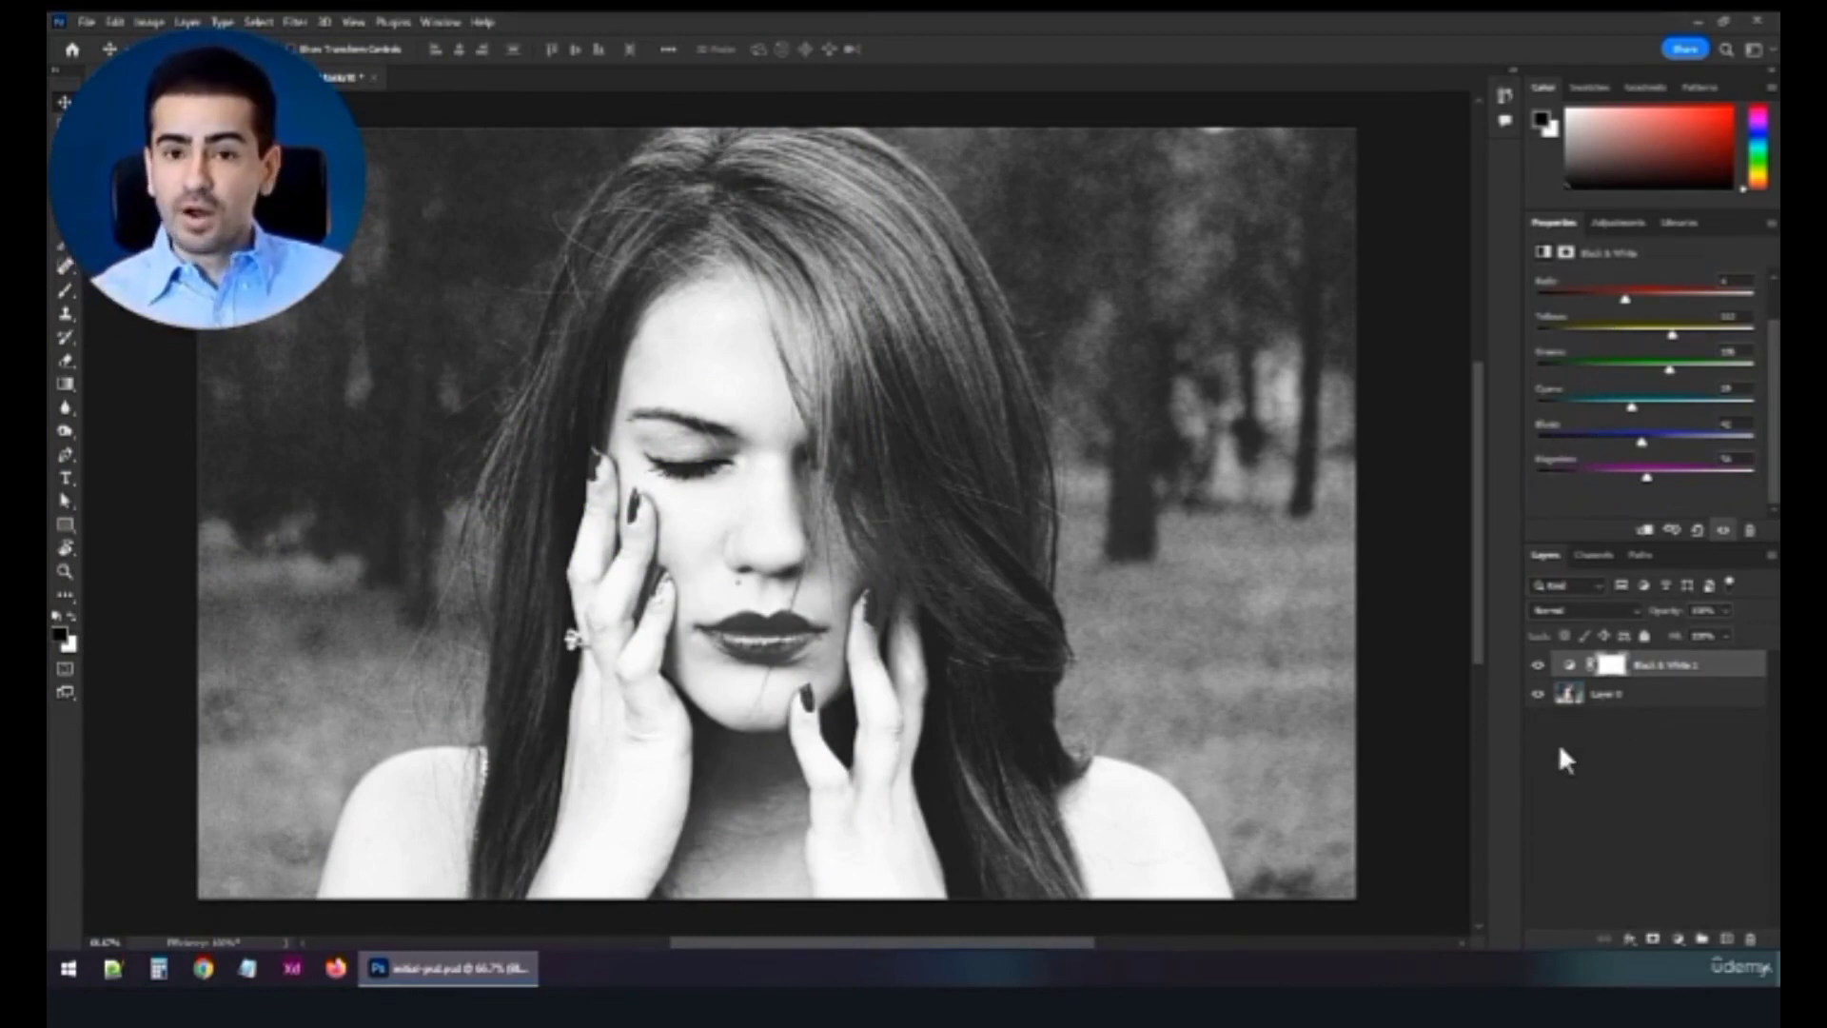
- Toggle the Black & White layer's visibility to compare the color original with the monochrome version
{"action": "left_click", "coordinate": [1539, 666]}
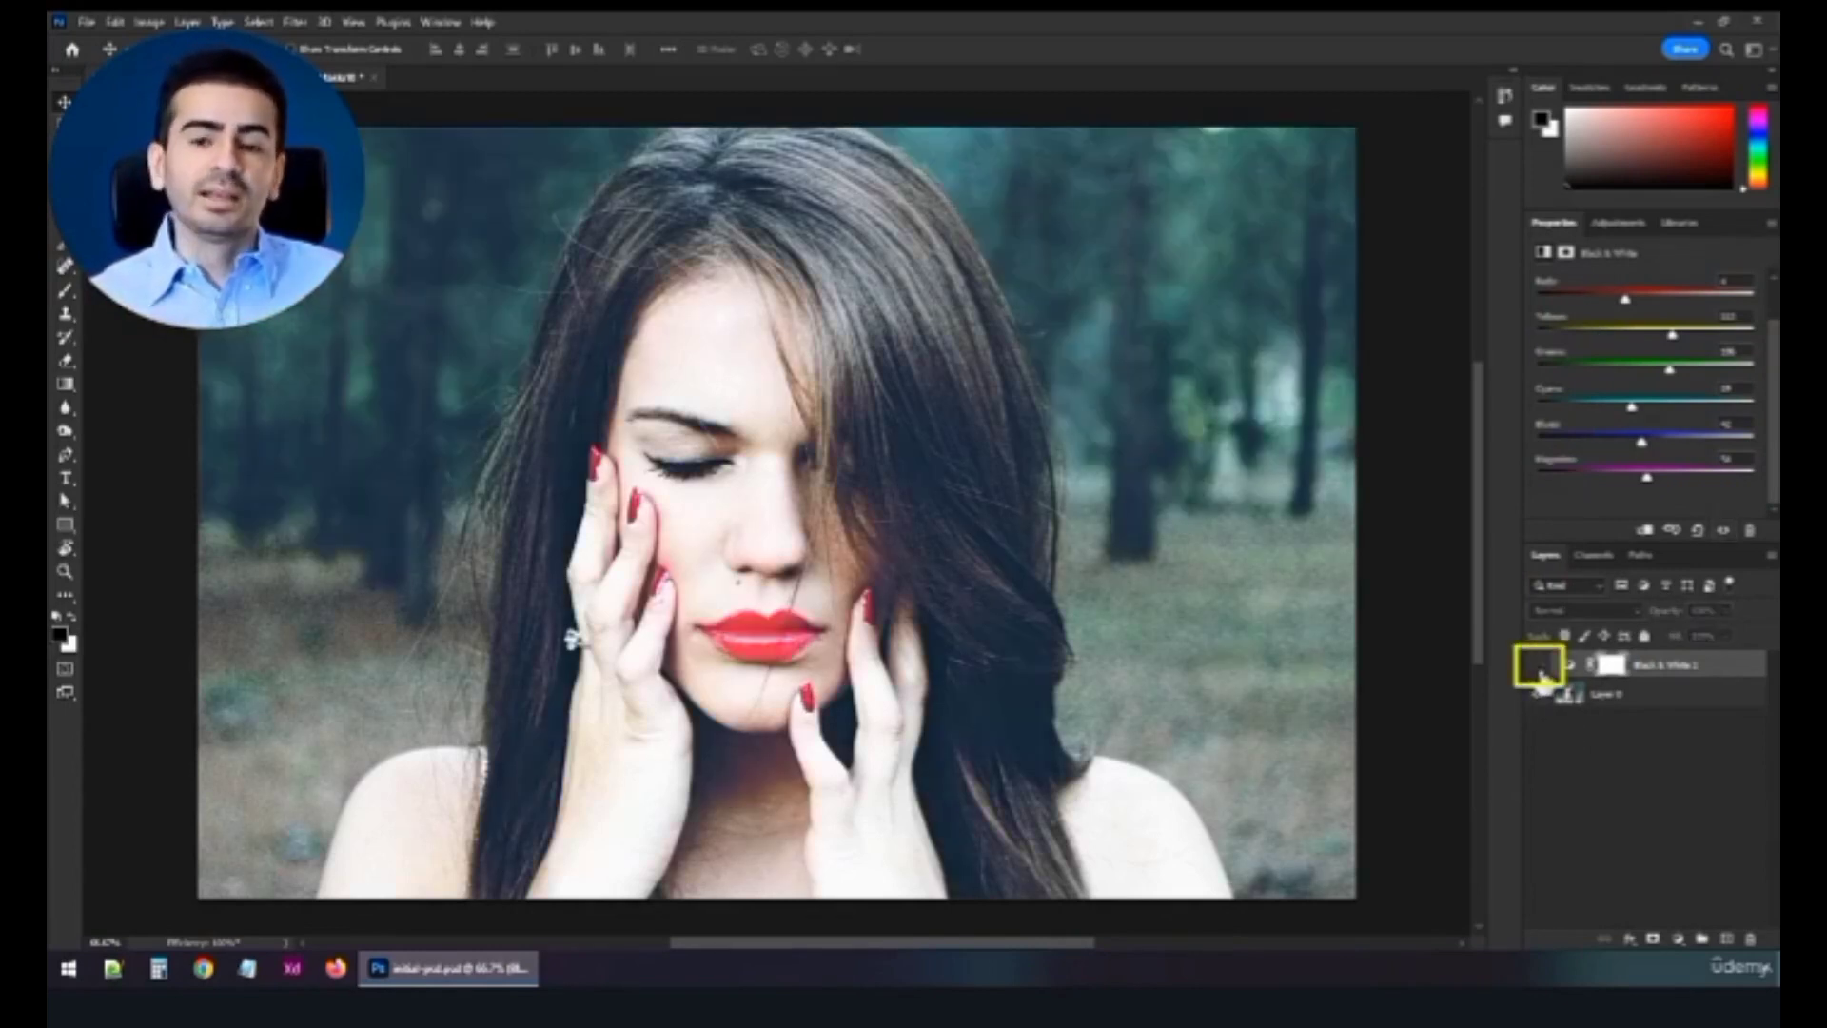
{"action": "left_click", "coordinate": [1540, 668]}
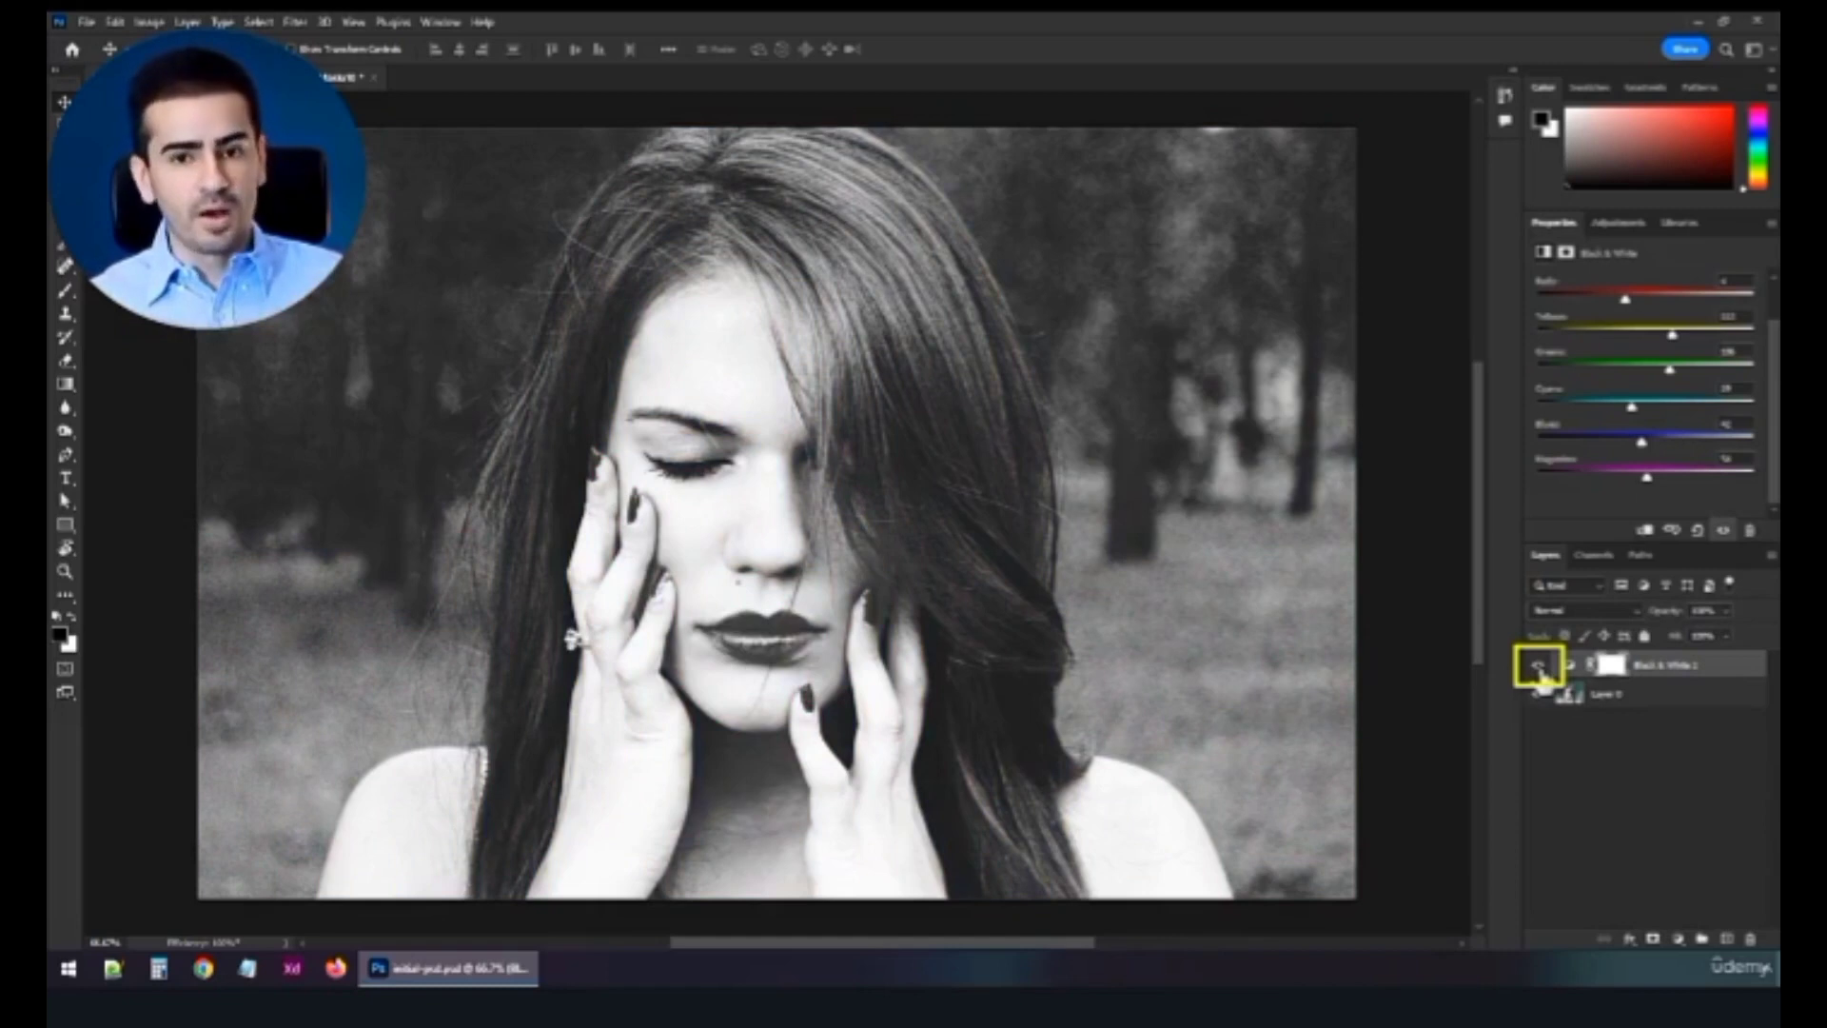
{"action": "left_click", "coordinate": [1540, 668]}
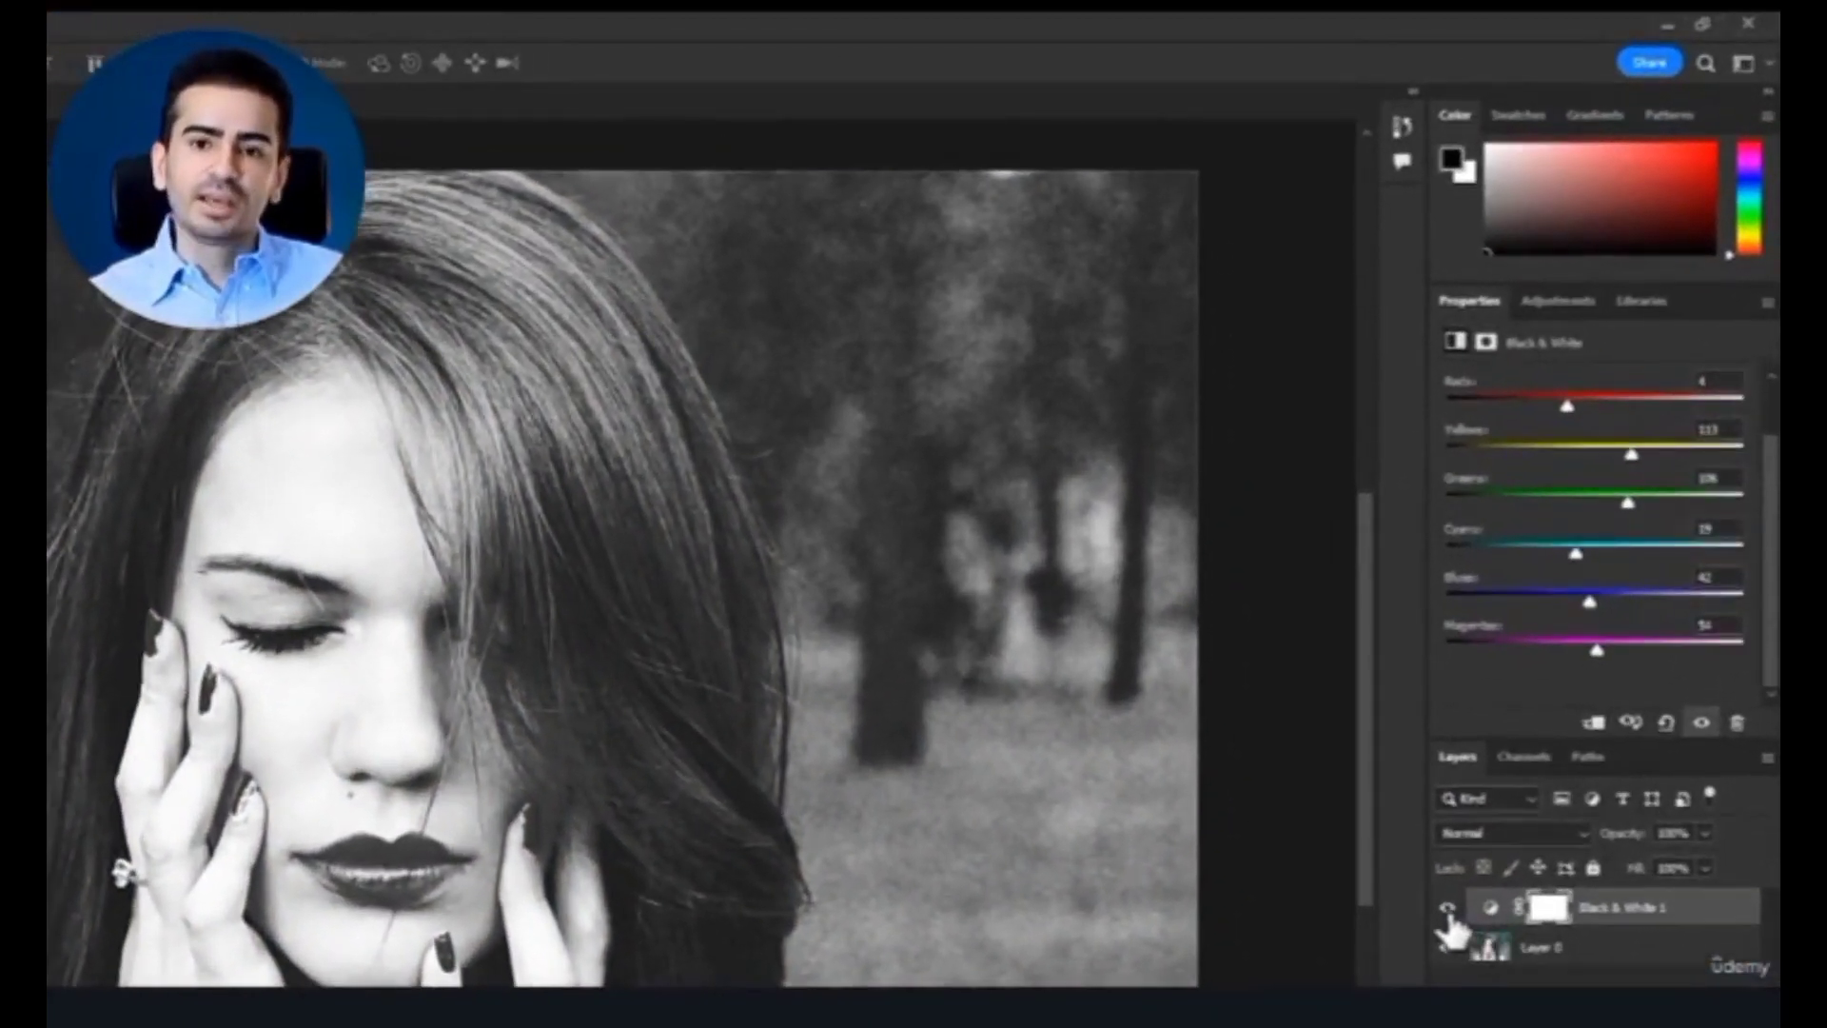
{"action": "left_click", "coordinate": [1447, 909]}
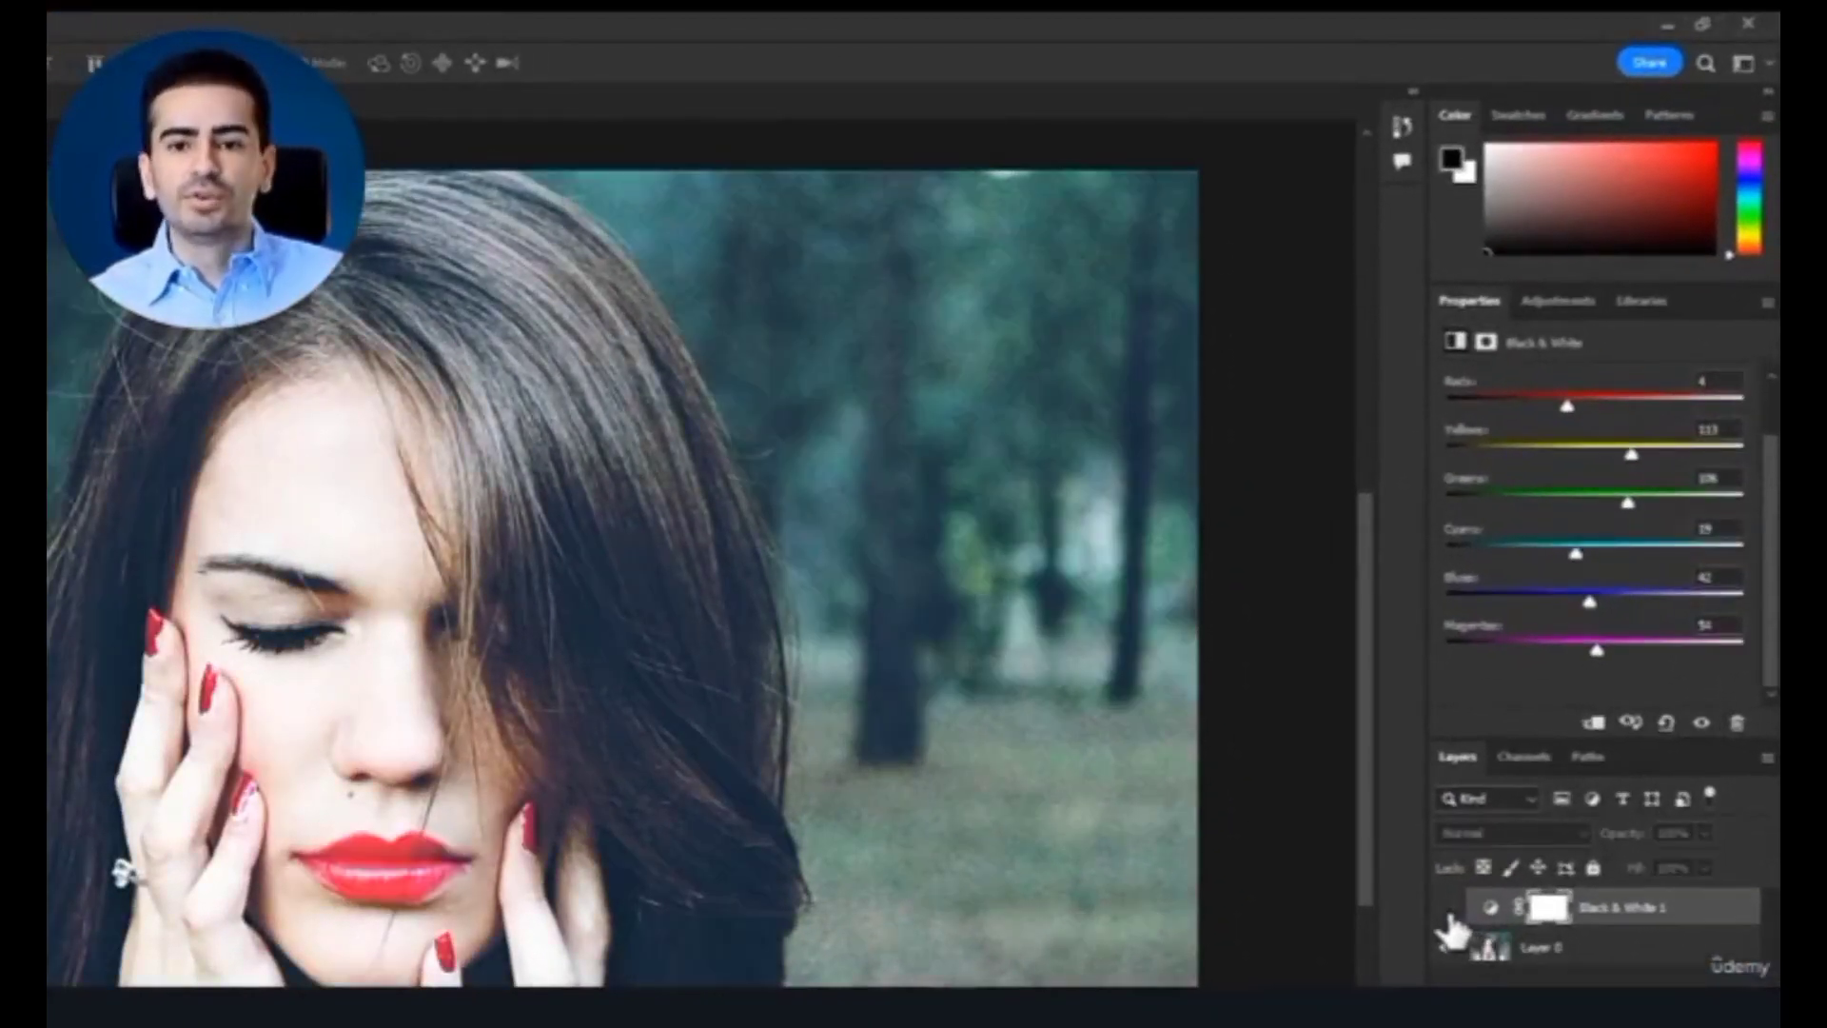
{"action": "left_click", "coordinate": [1446, 909]}
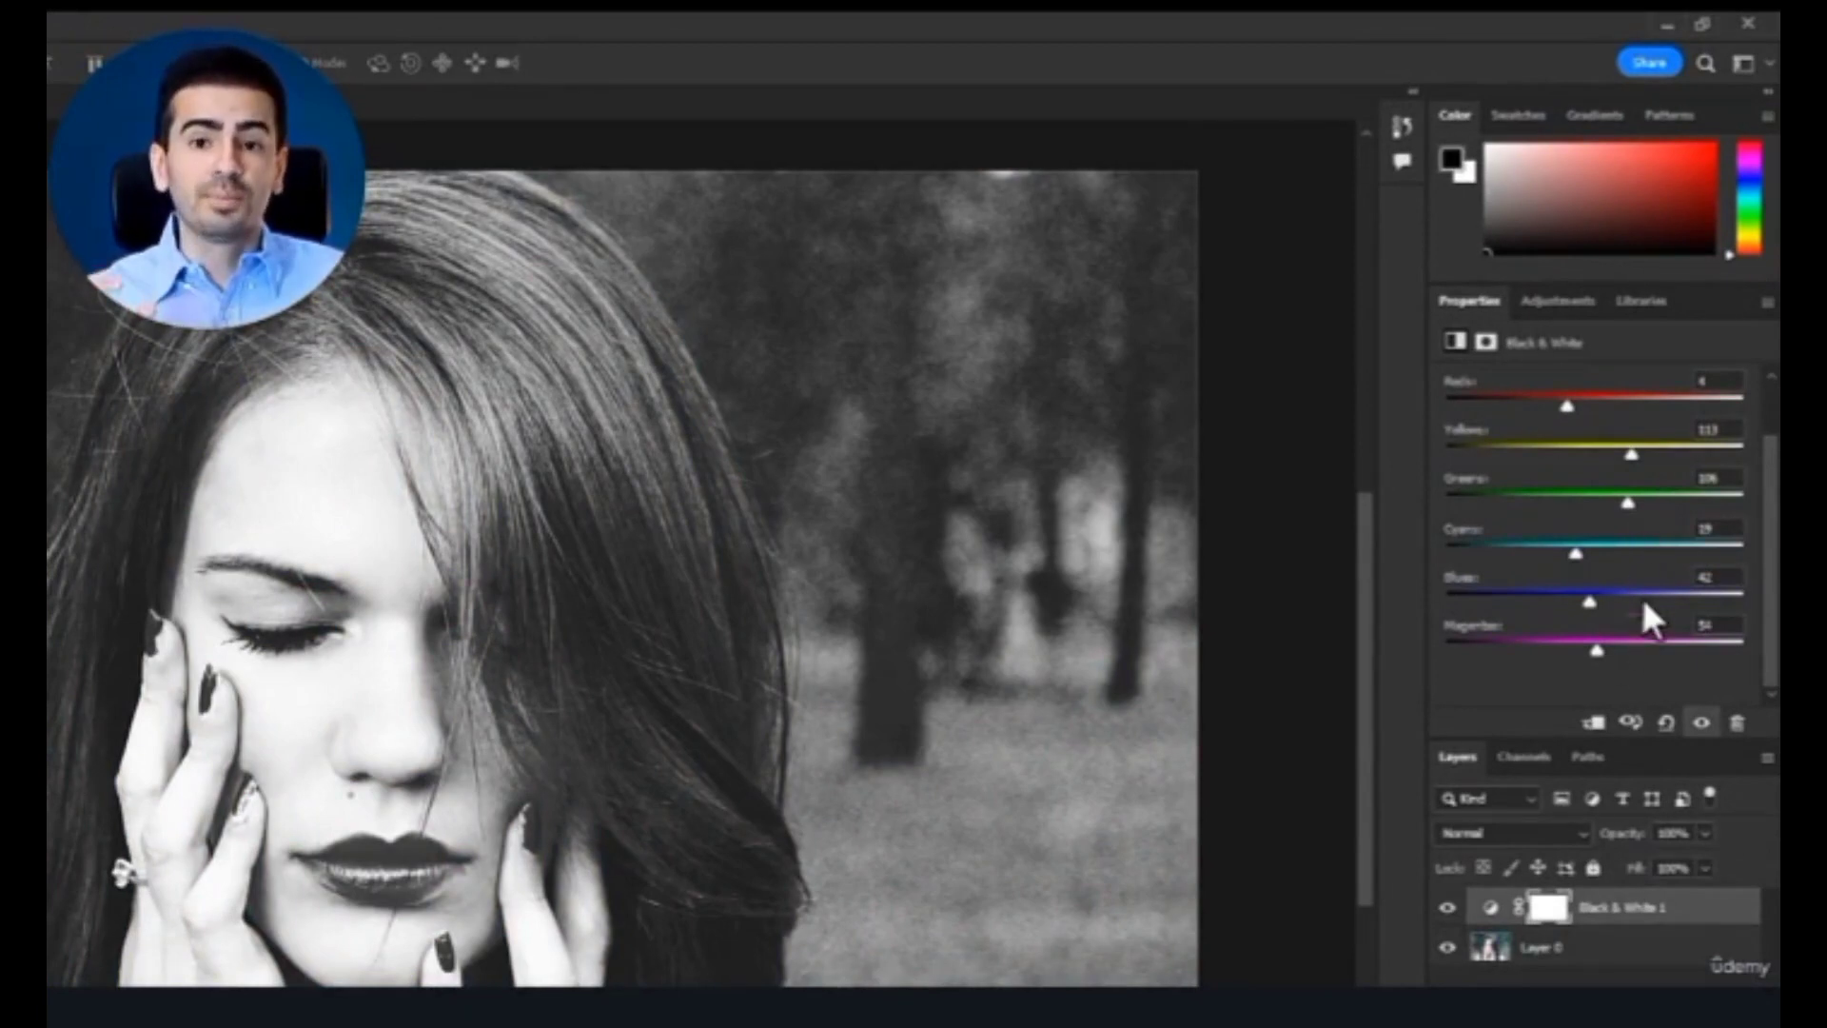
- Reset the Black & White adjustment to its defaults and set Blues to -100 and Magentas to -25
{"action": "left_click_drag", "start_coordinate": [1595, 398], "coordinate": [1560, 408]}
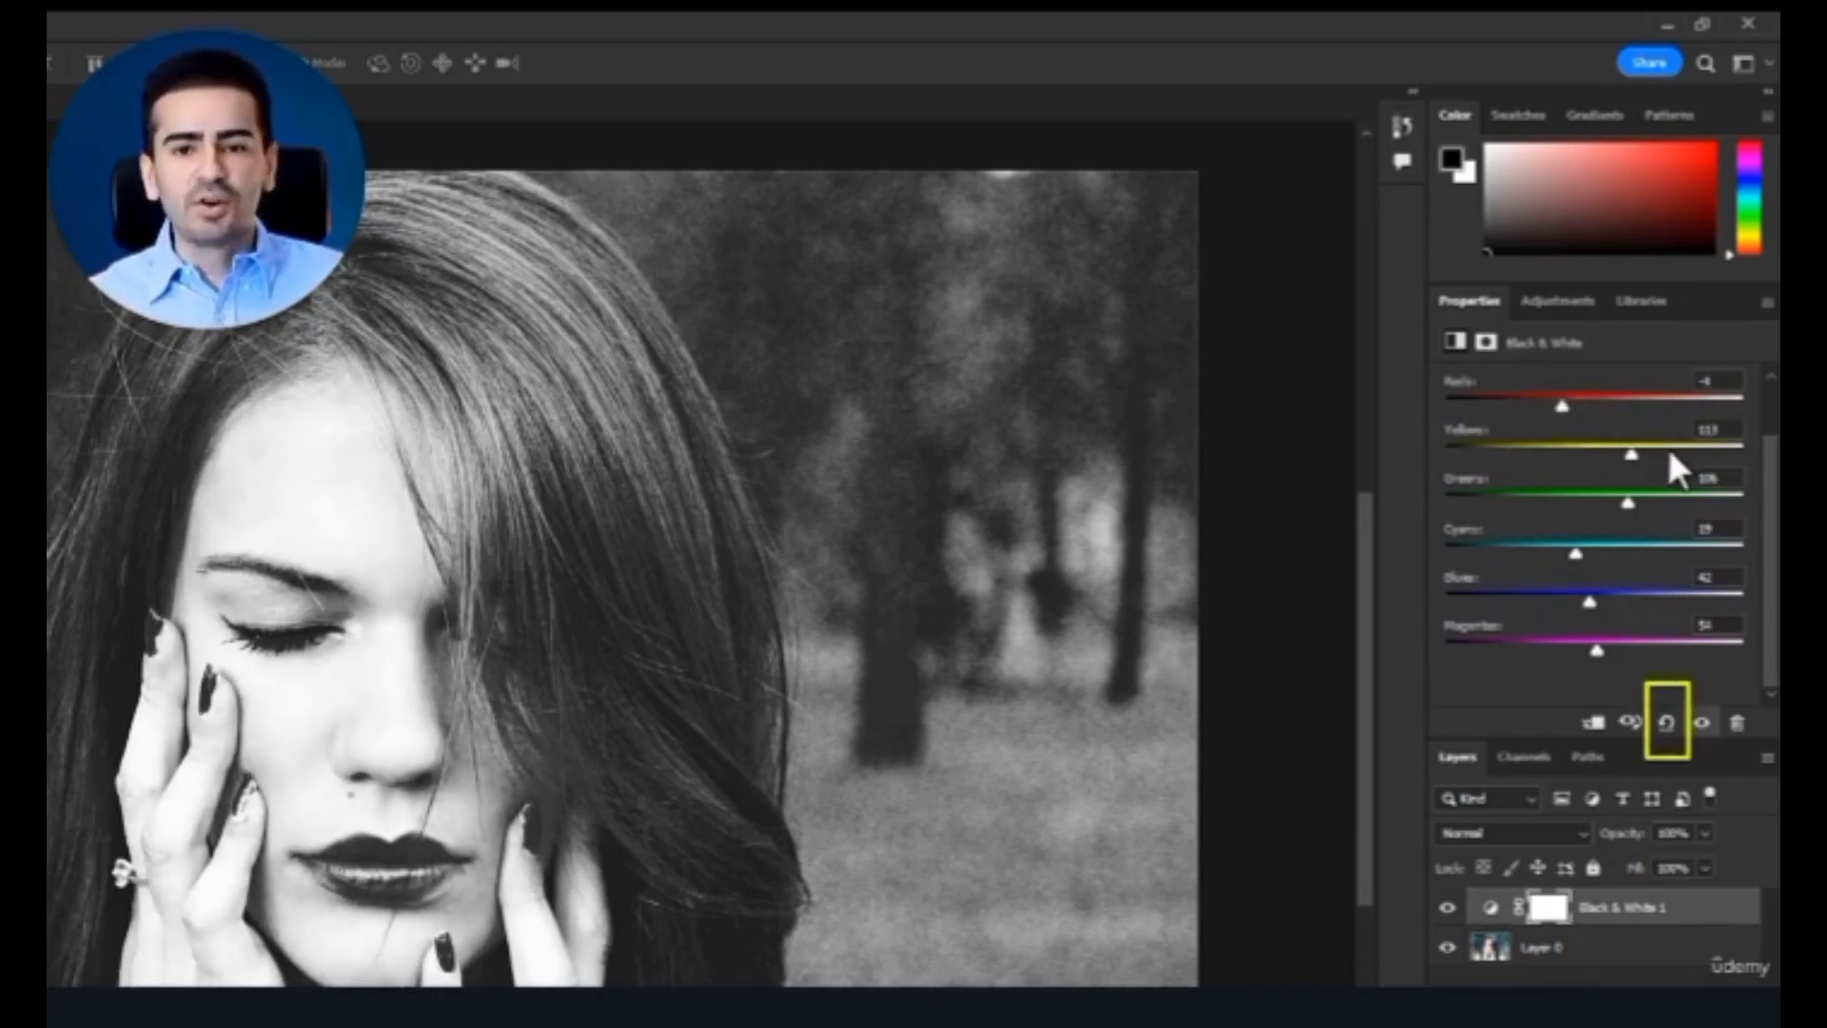
{"action": "left_click", "coordinate": [1668, 729]}
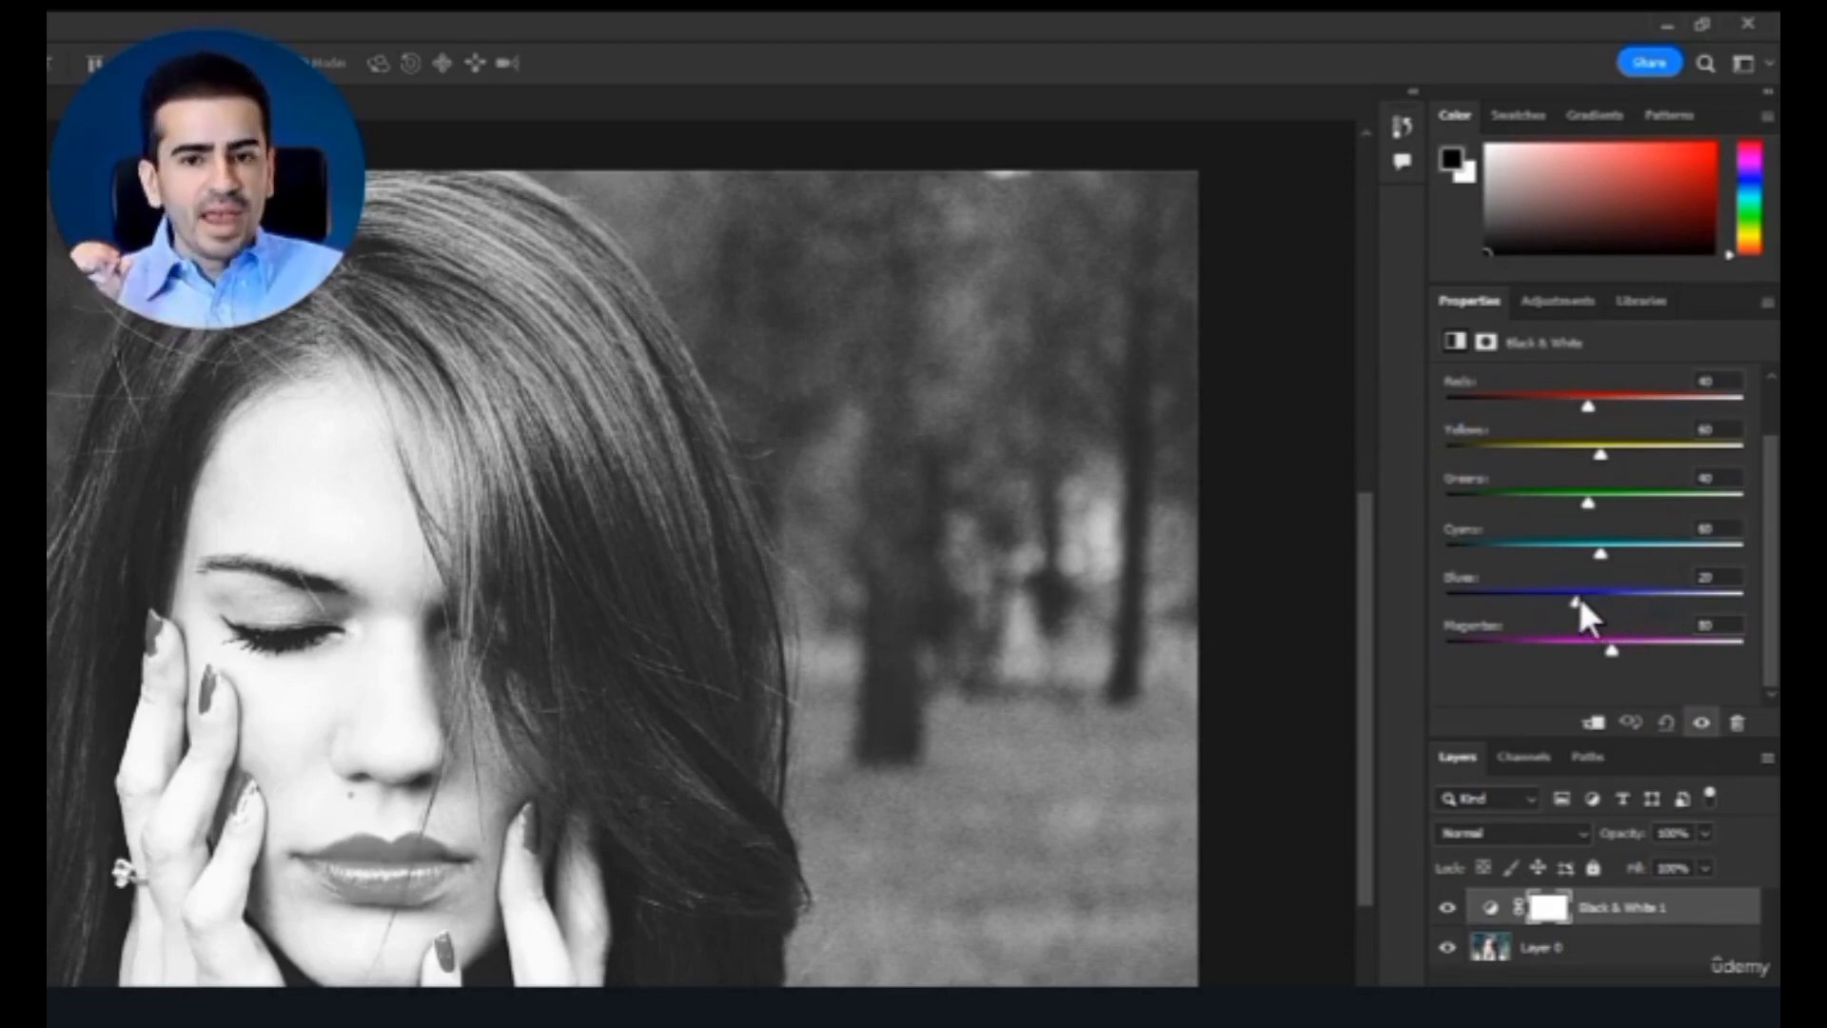
{"action": "left_click_drag", "start_coordinate": [1575, 598], "coordinate": [1504, 600]}
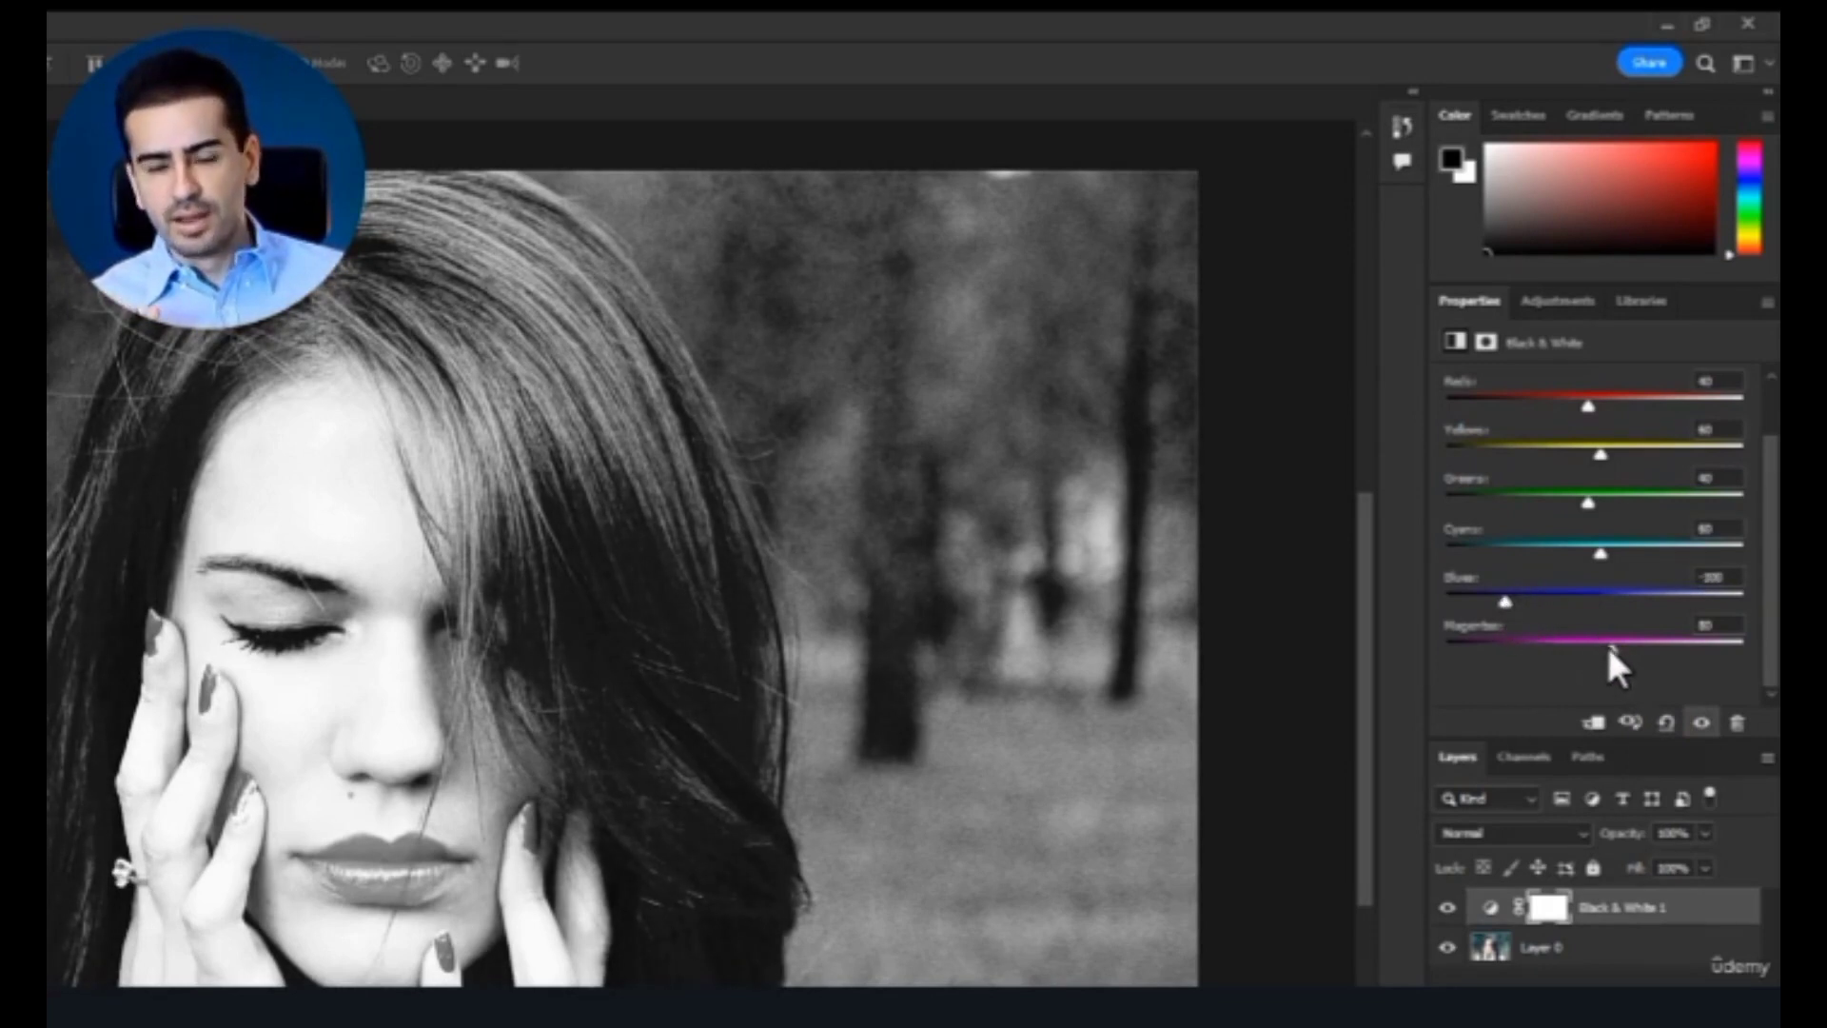
{"action": "left_click_drag", "start_coordinate": [1610, 648], "coordinate": [1536, 657]}
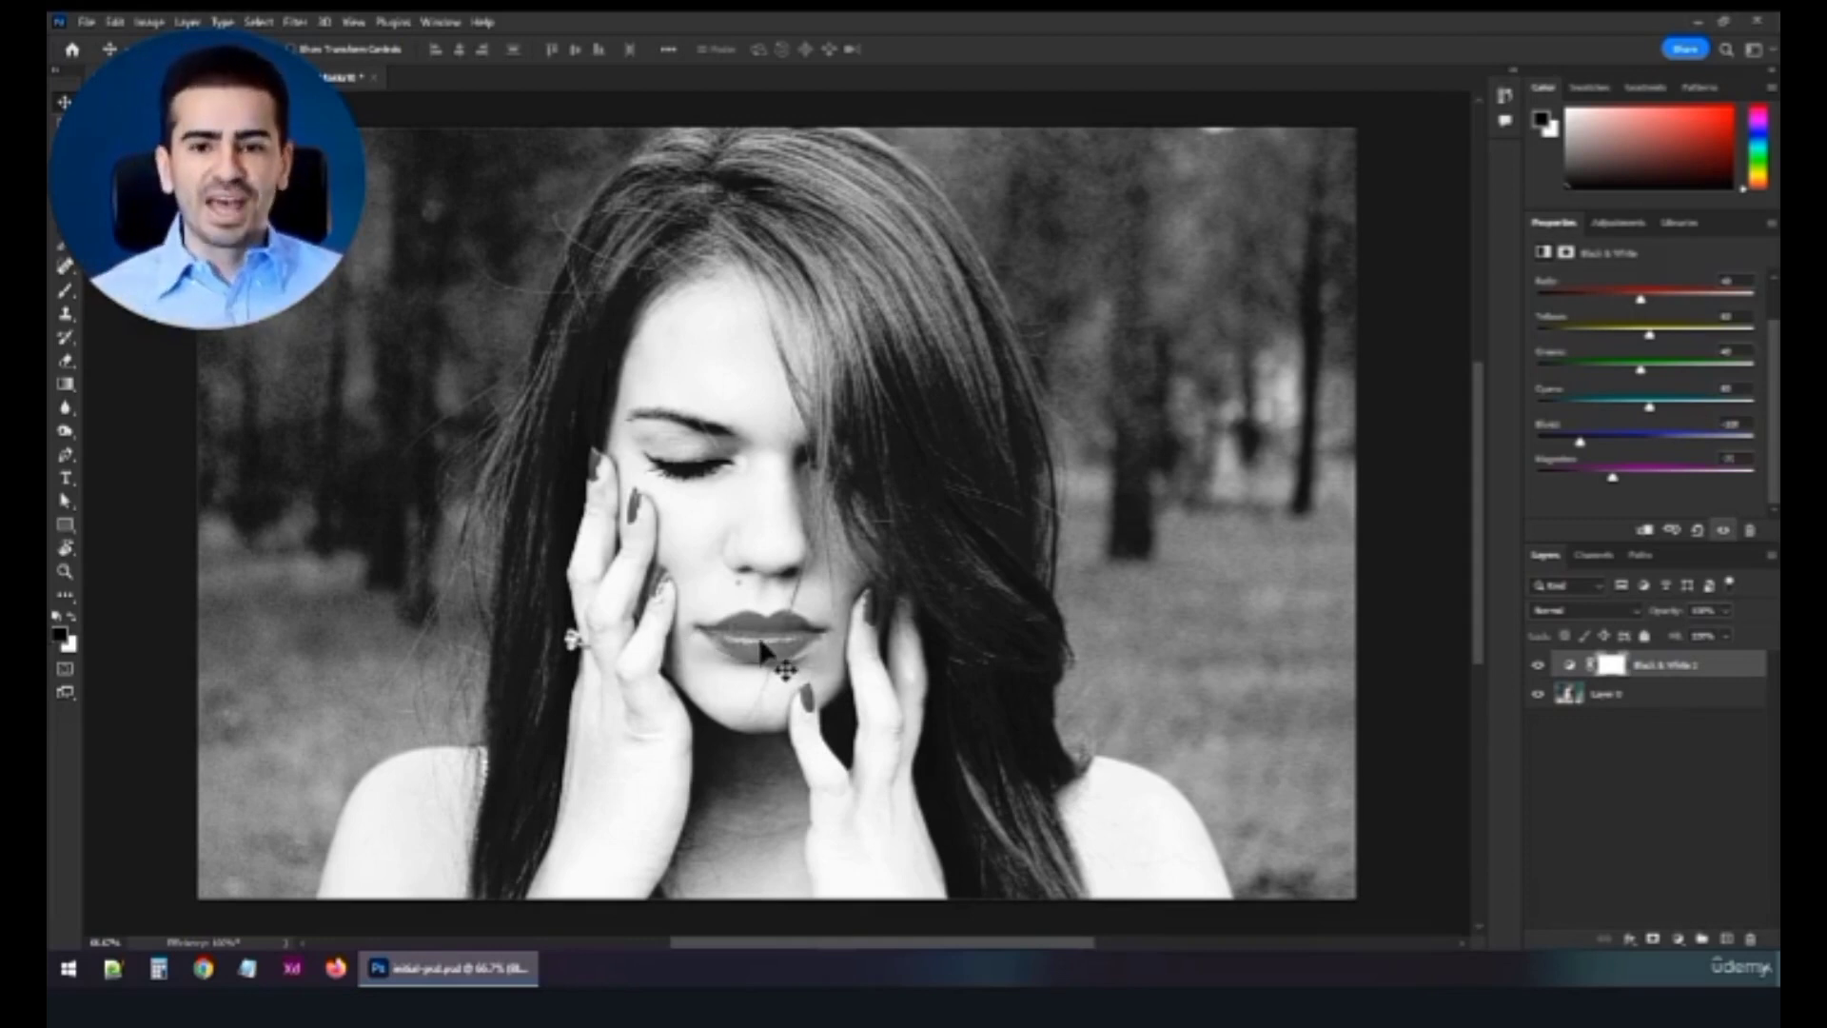
- Set up the Brush tool with the Soft Round 30 tip, 0% hardness and a size of 53 px
{"action": "key", "text": "b"}
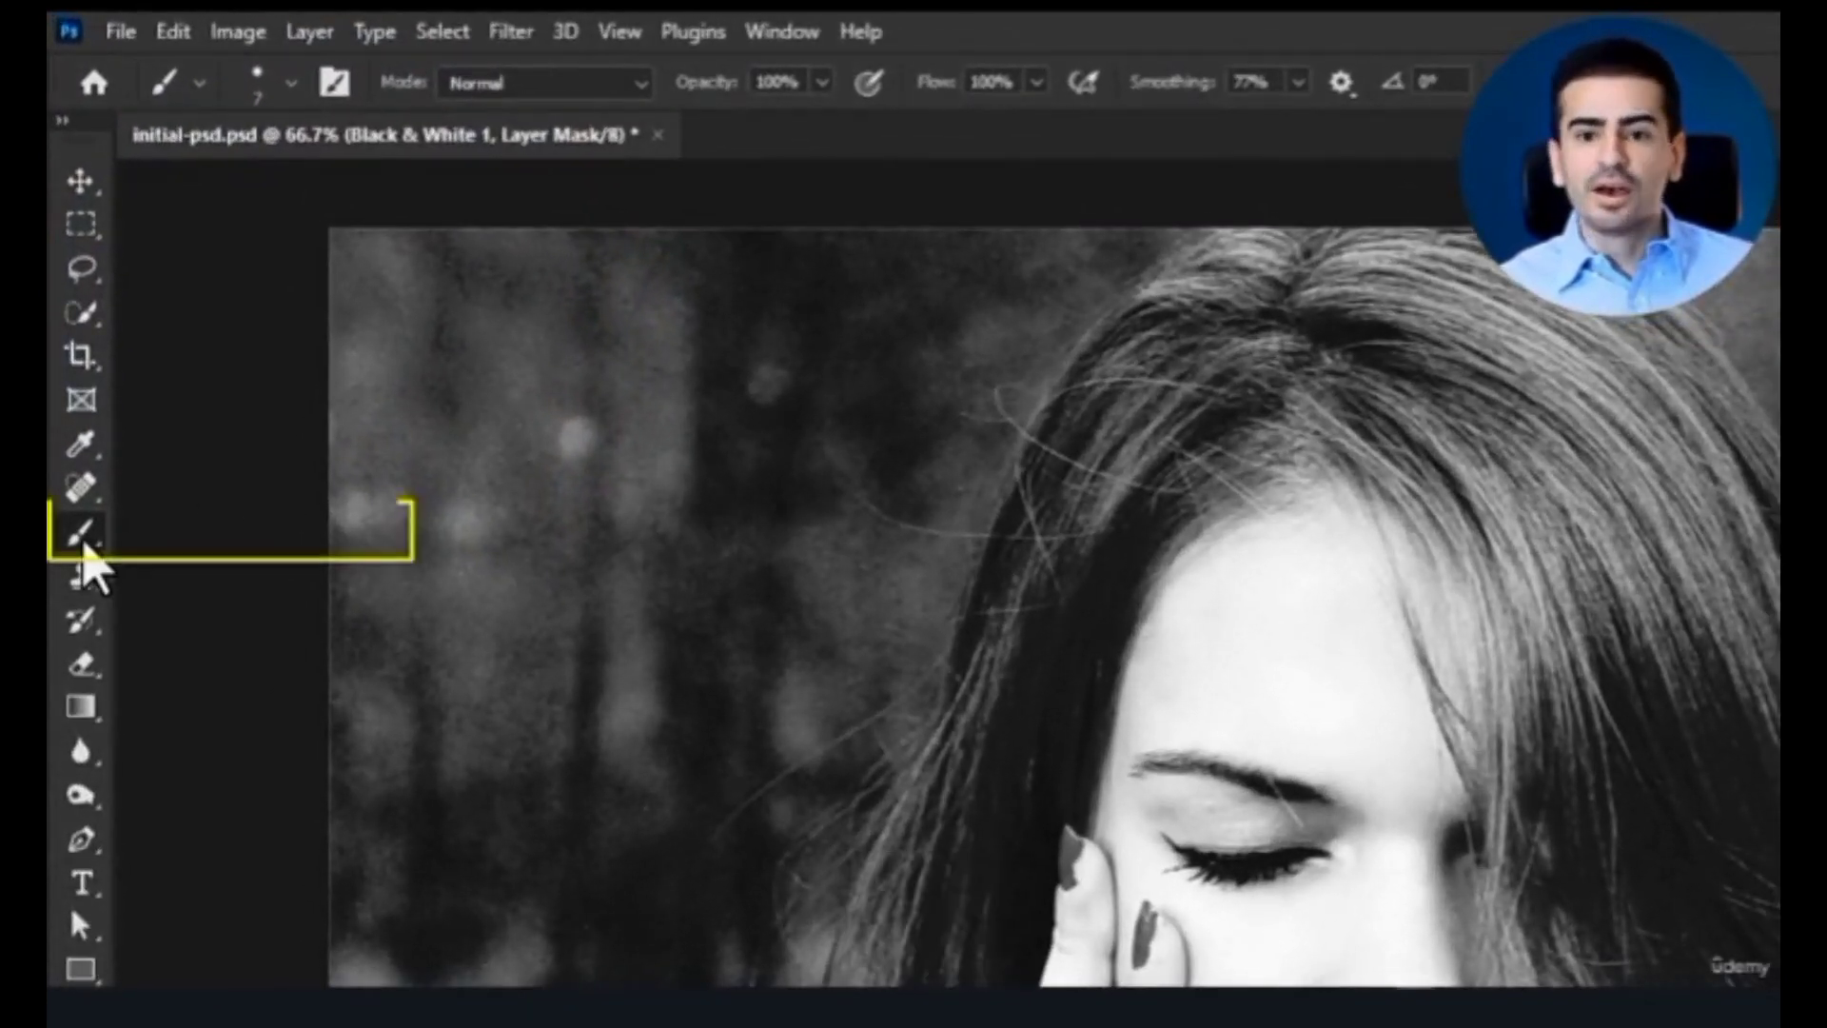
{"action": "right_click", "coordinate": [84, 538]}
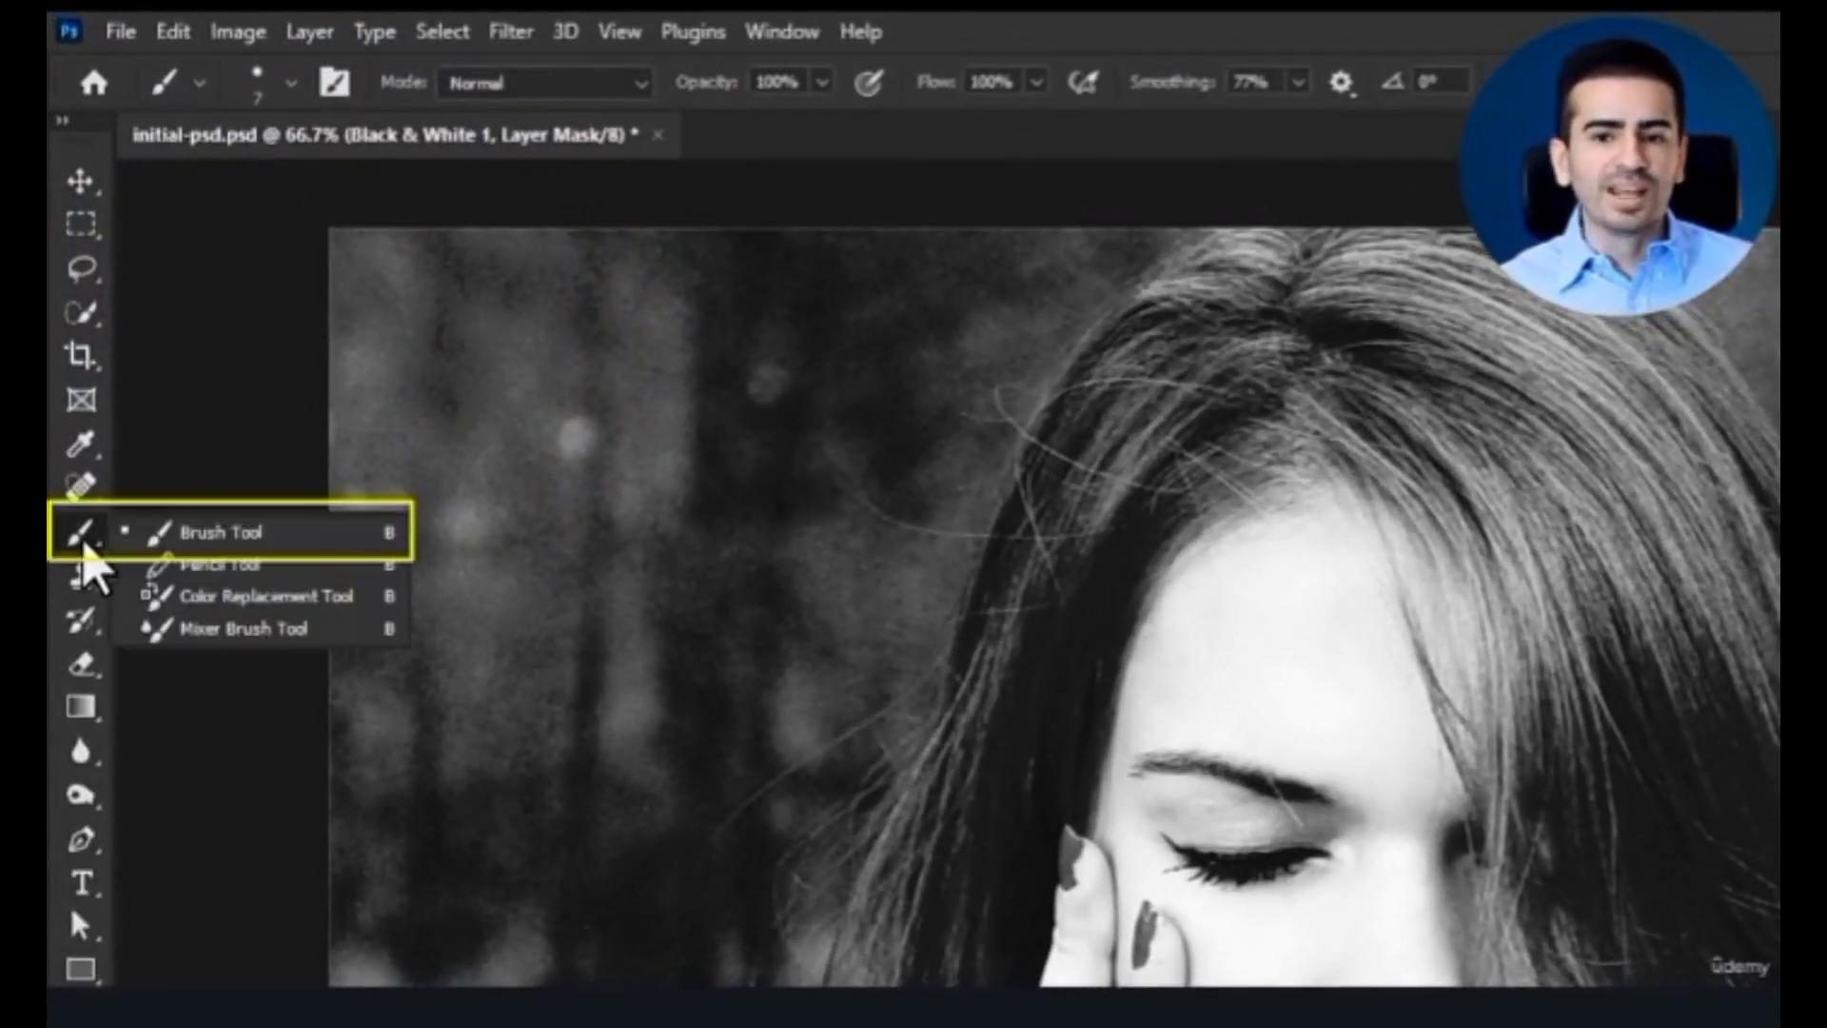
{"action": "left_click", "coordinate": [278, 535]}
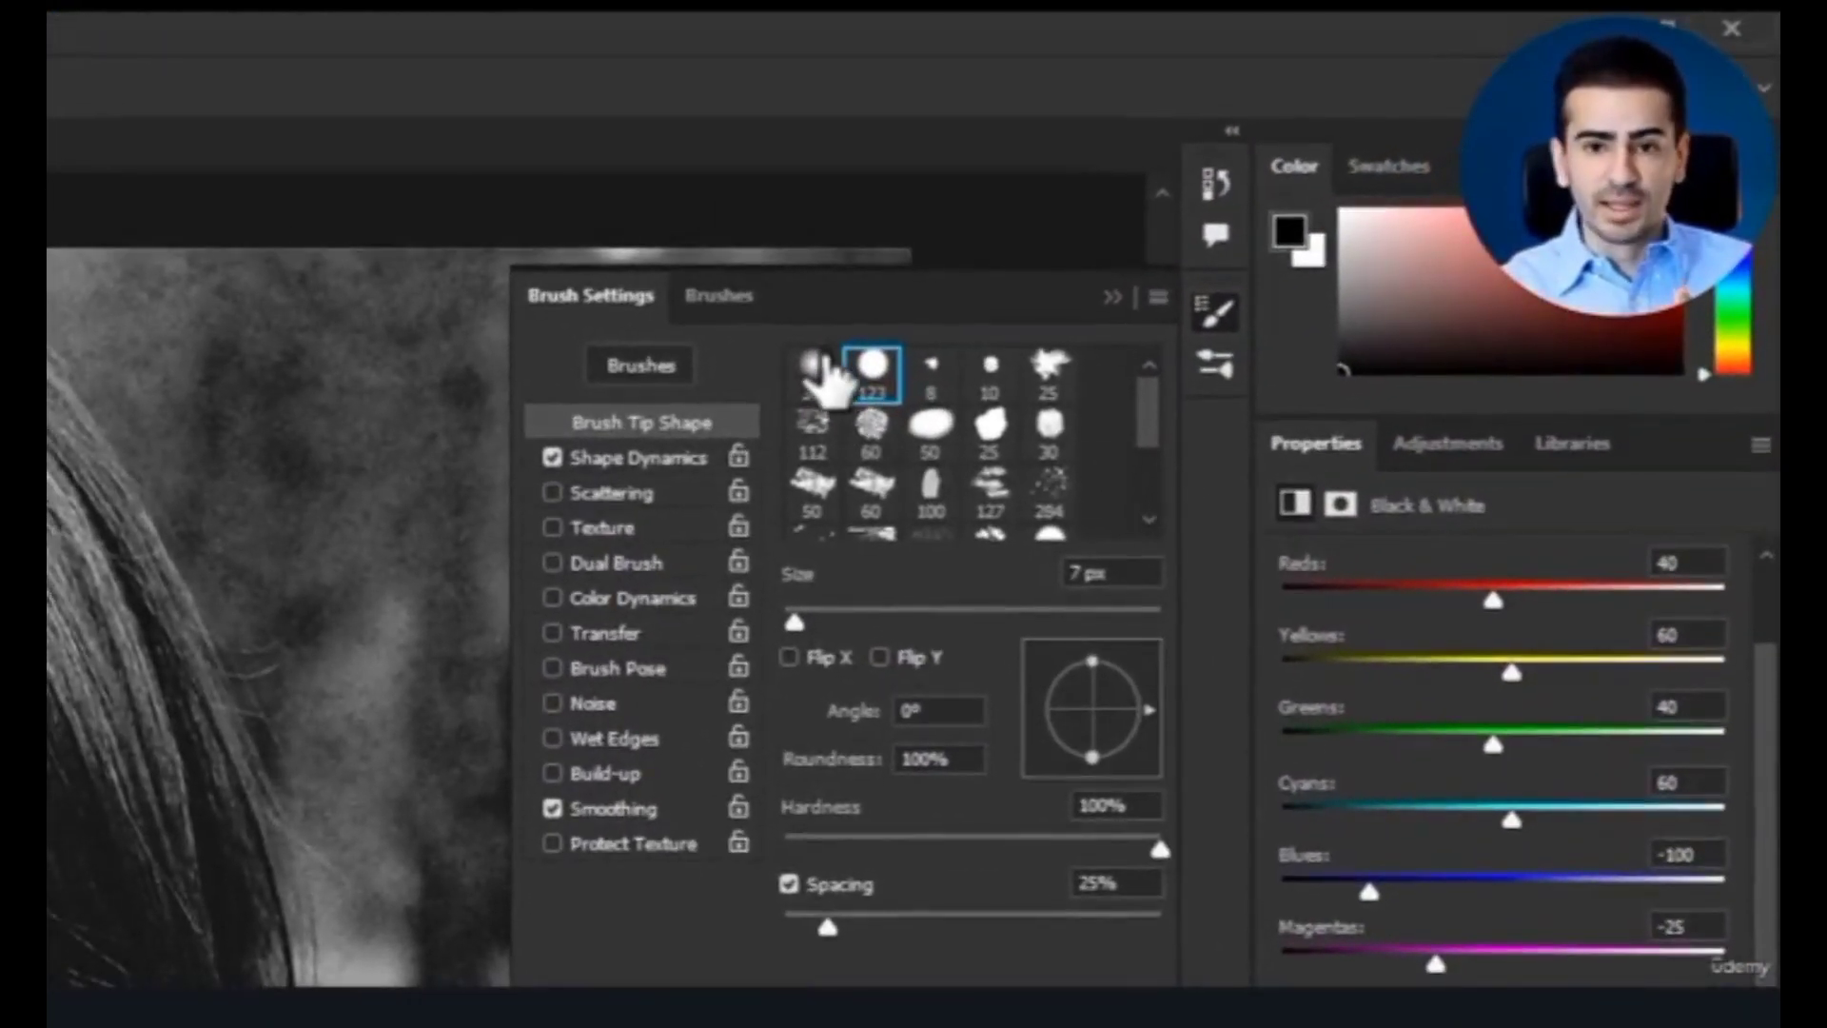
{"action": "left_click", "coordinate": [821, 371]}
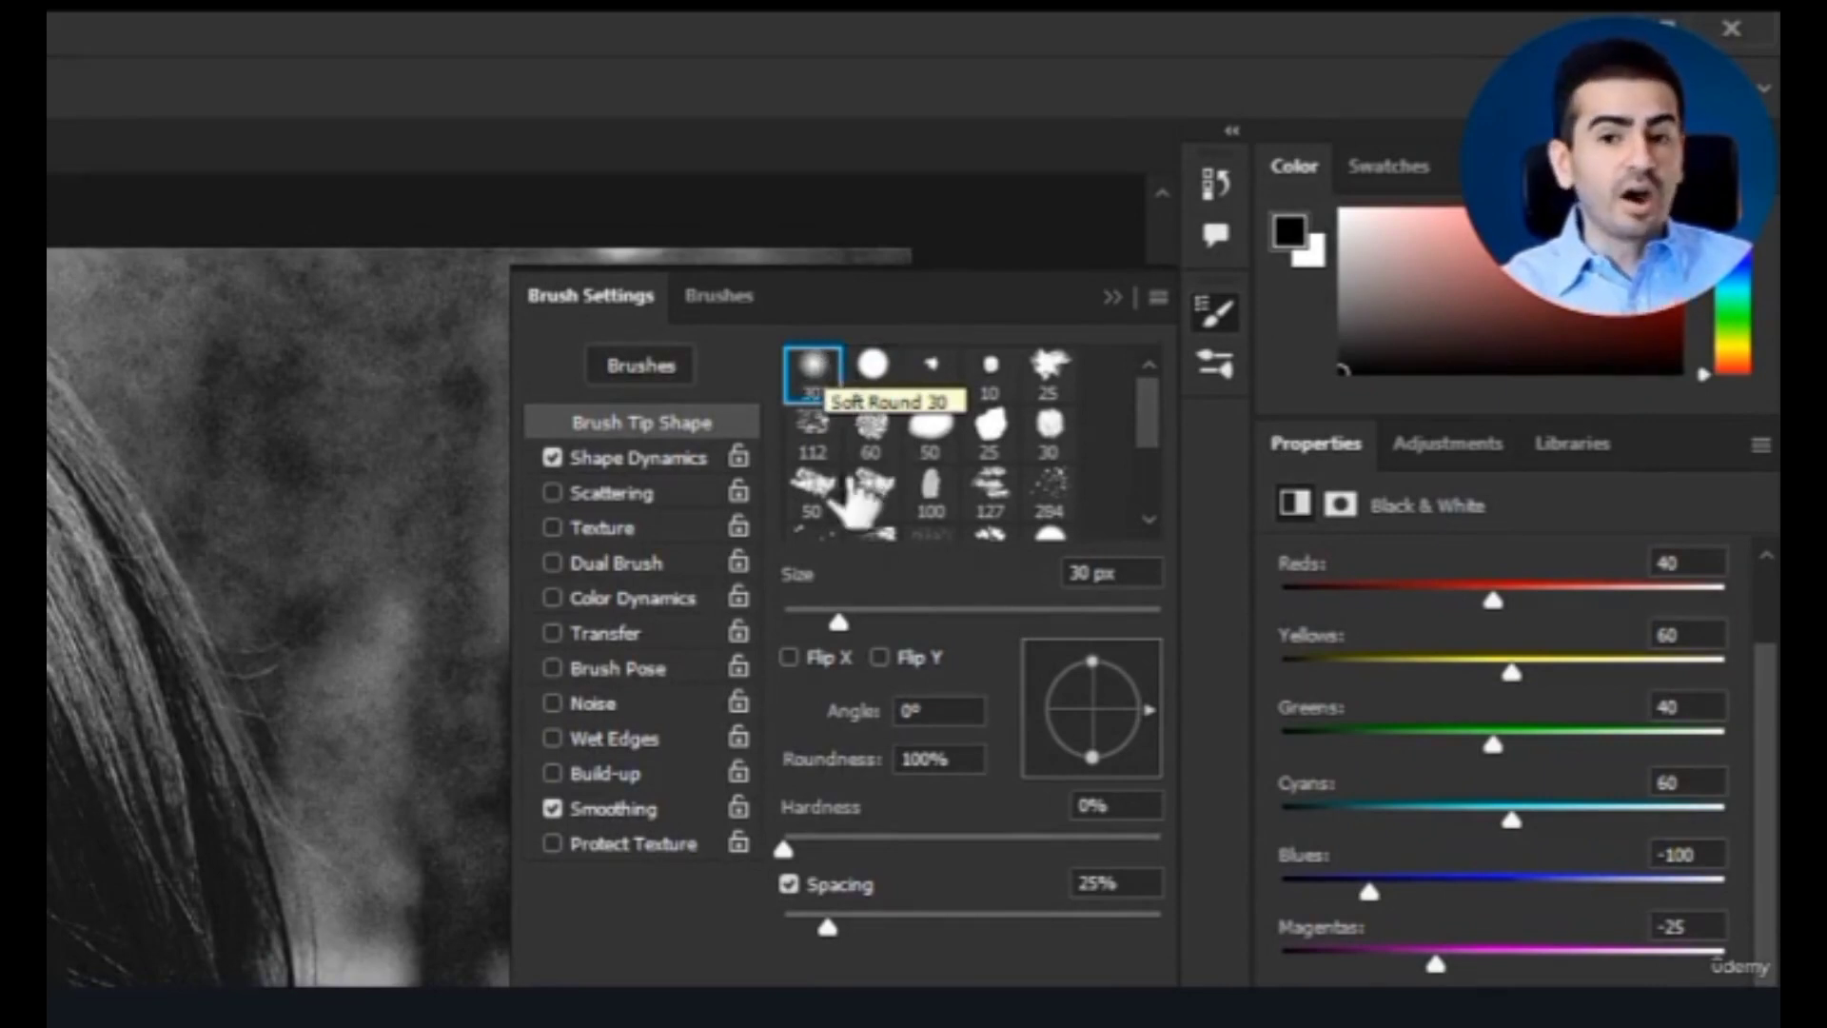
{"action": "left_click_drag", "start_coordinate": [805, 840], "coordinate": [755, 856]}
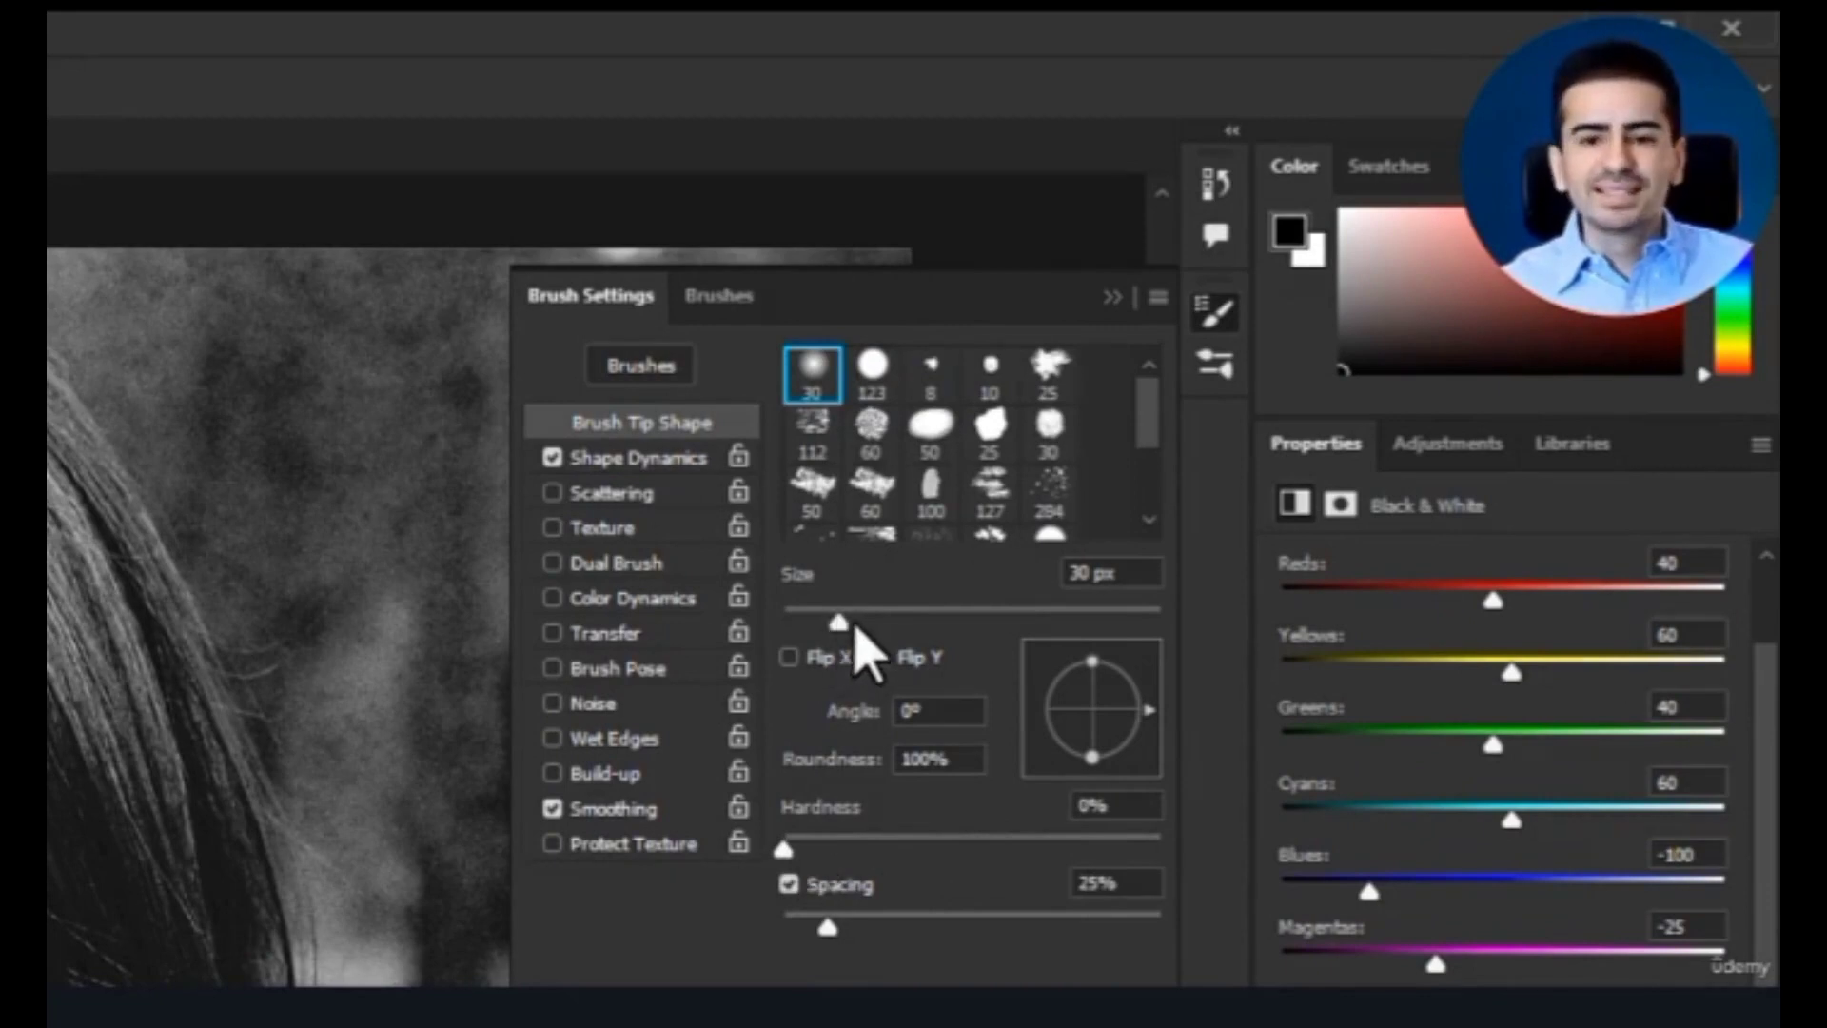
{"action": "left_click_drag", "start_coordinate": [856, 624], "coordinate": [877, 628]}
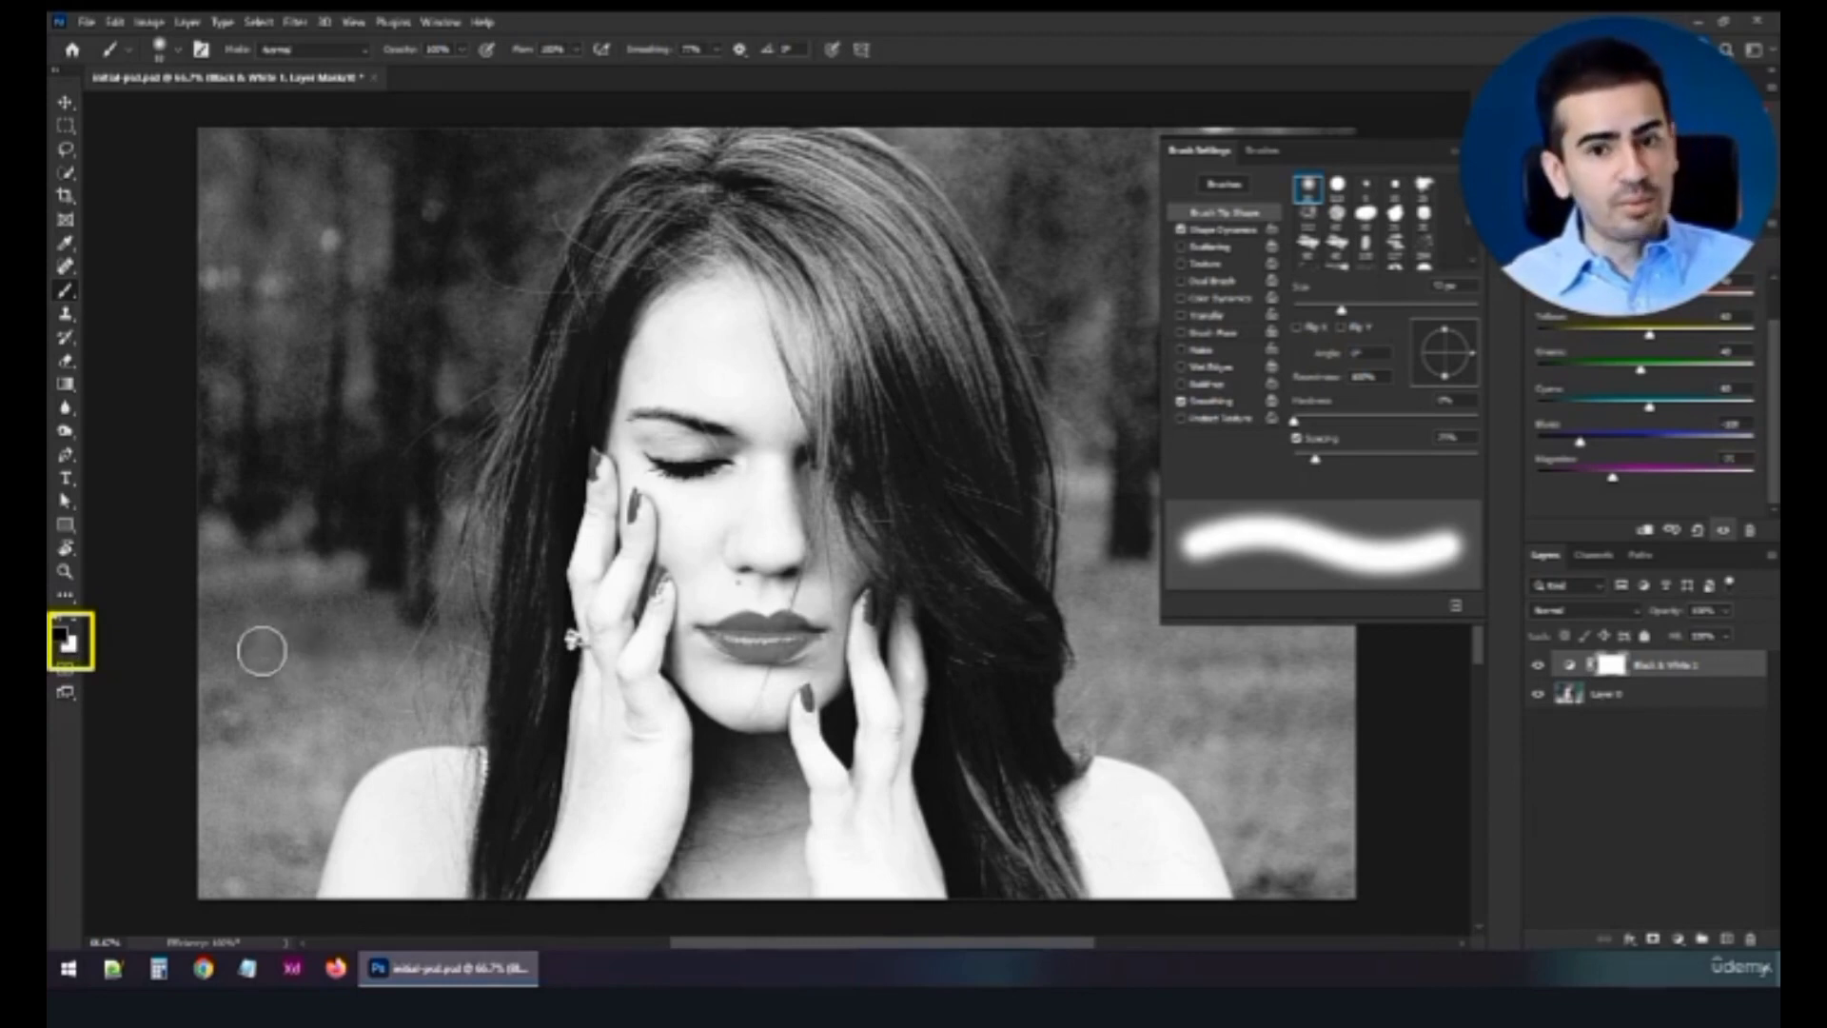
- Paint black over the lips on the Black & White layer's mask to bring back their original red color
{"action": "key", "text": "x"}
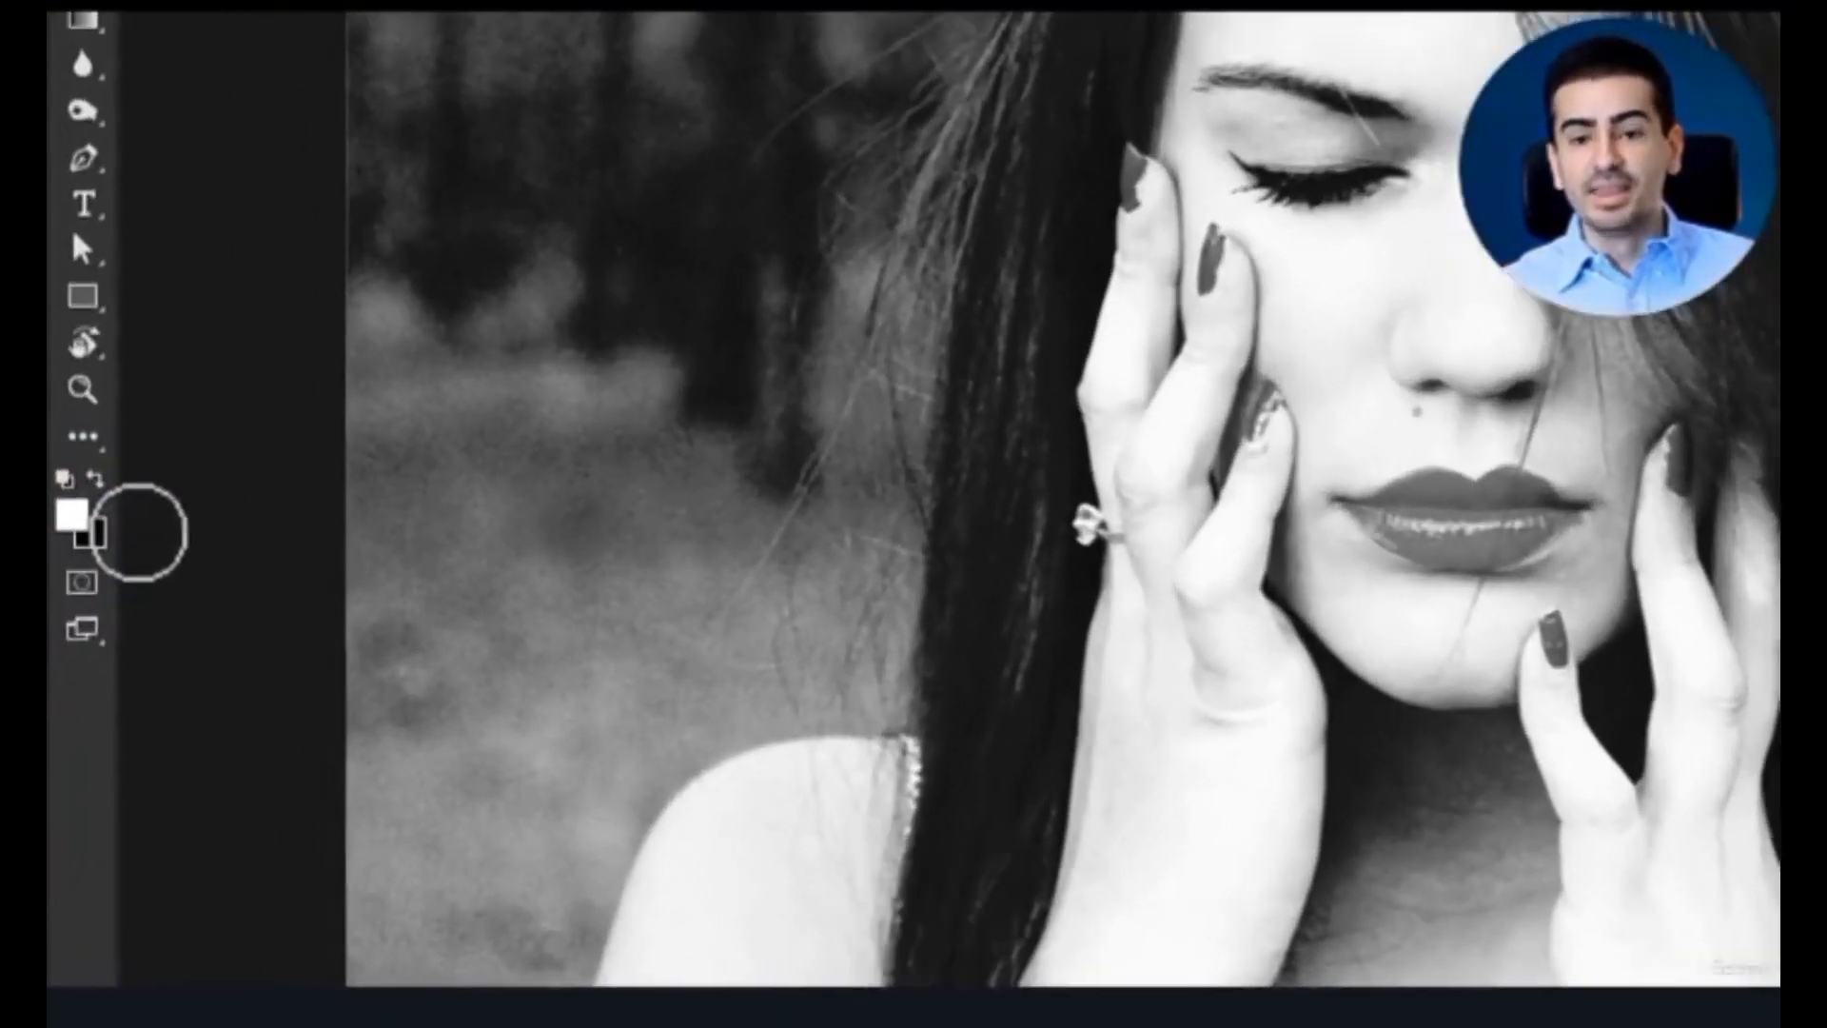
{"action": "key", "text": "x"}
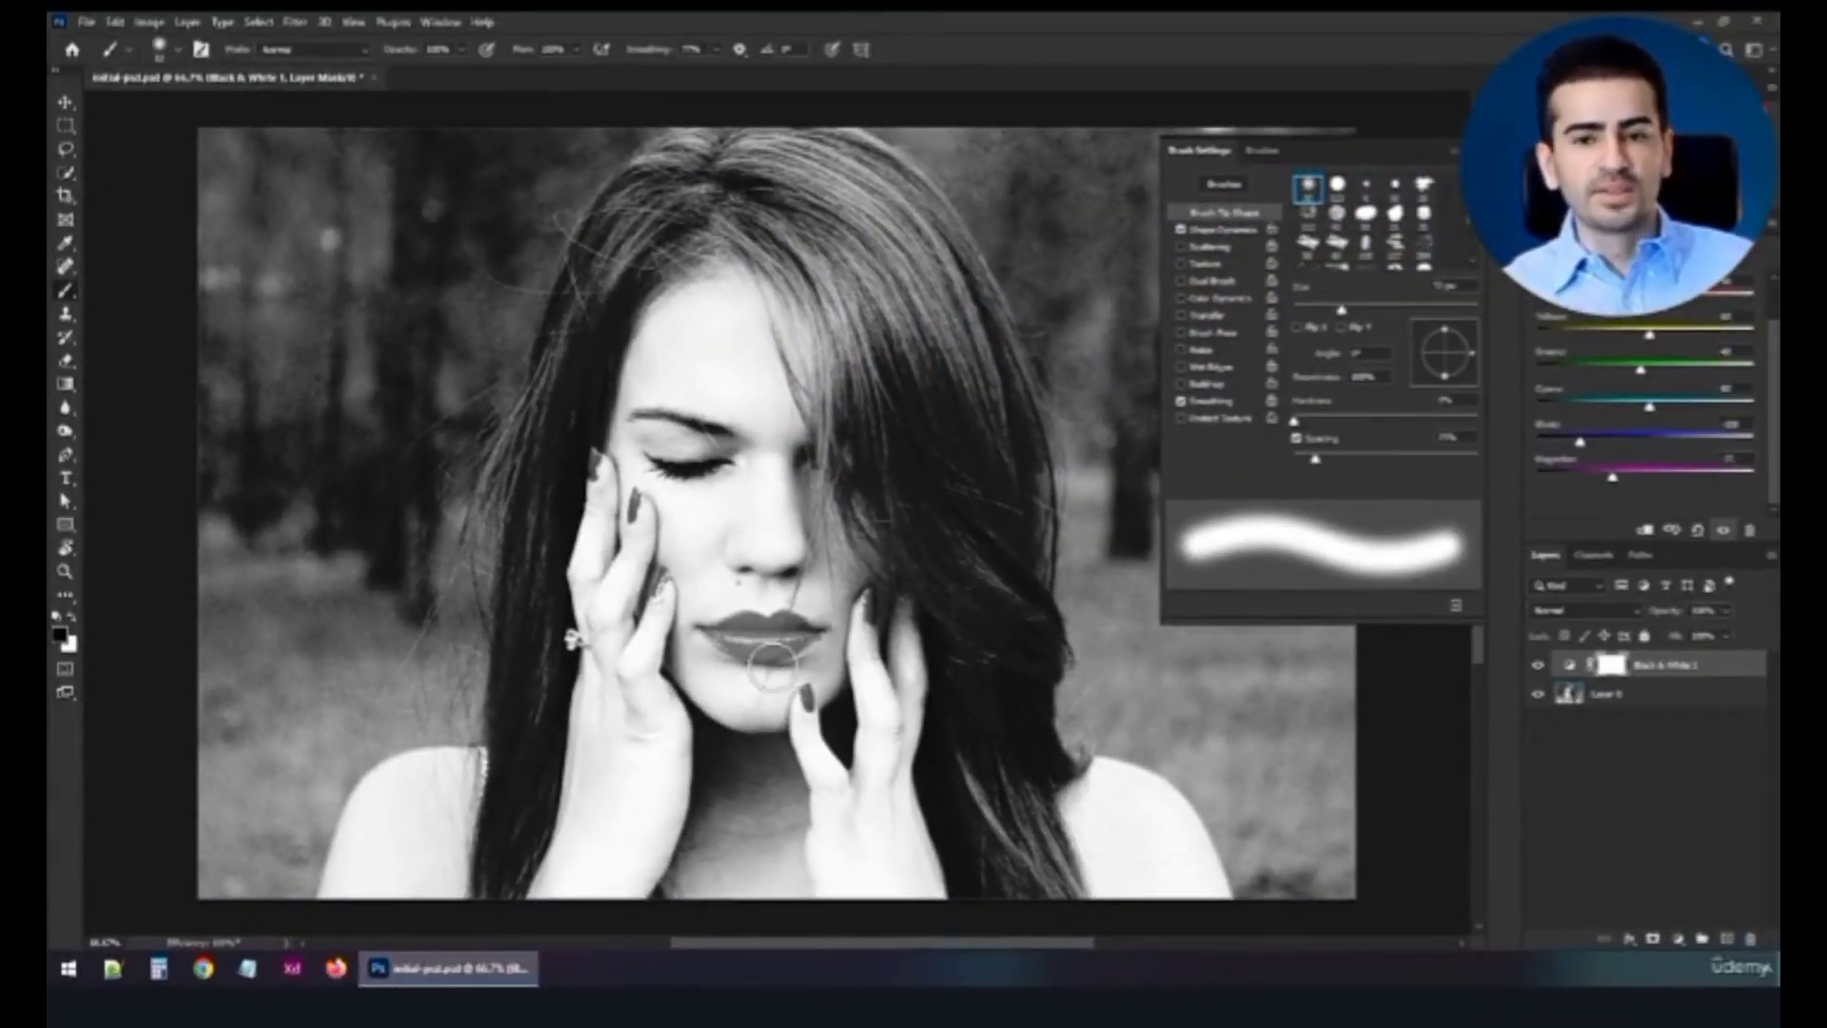
{"action": "key", "text": "z"}
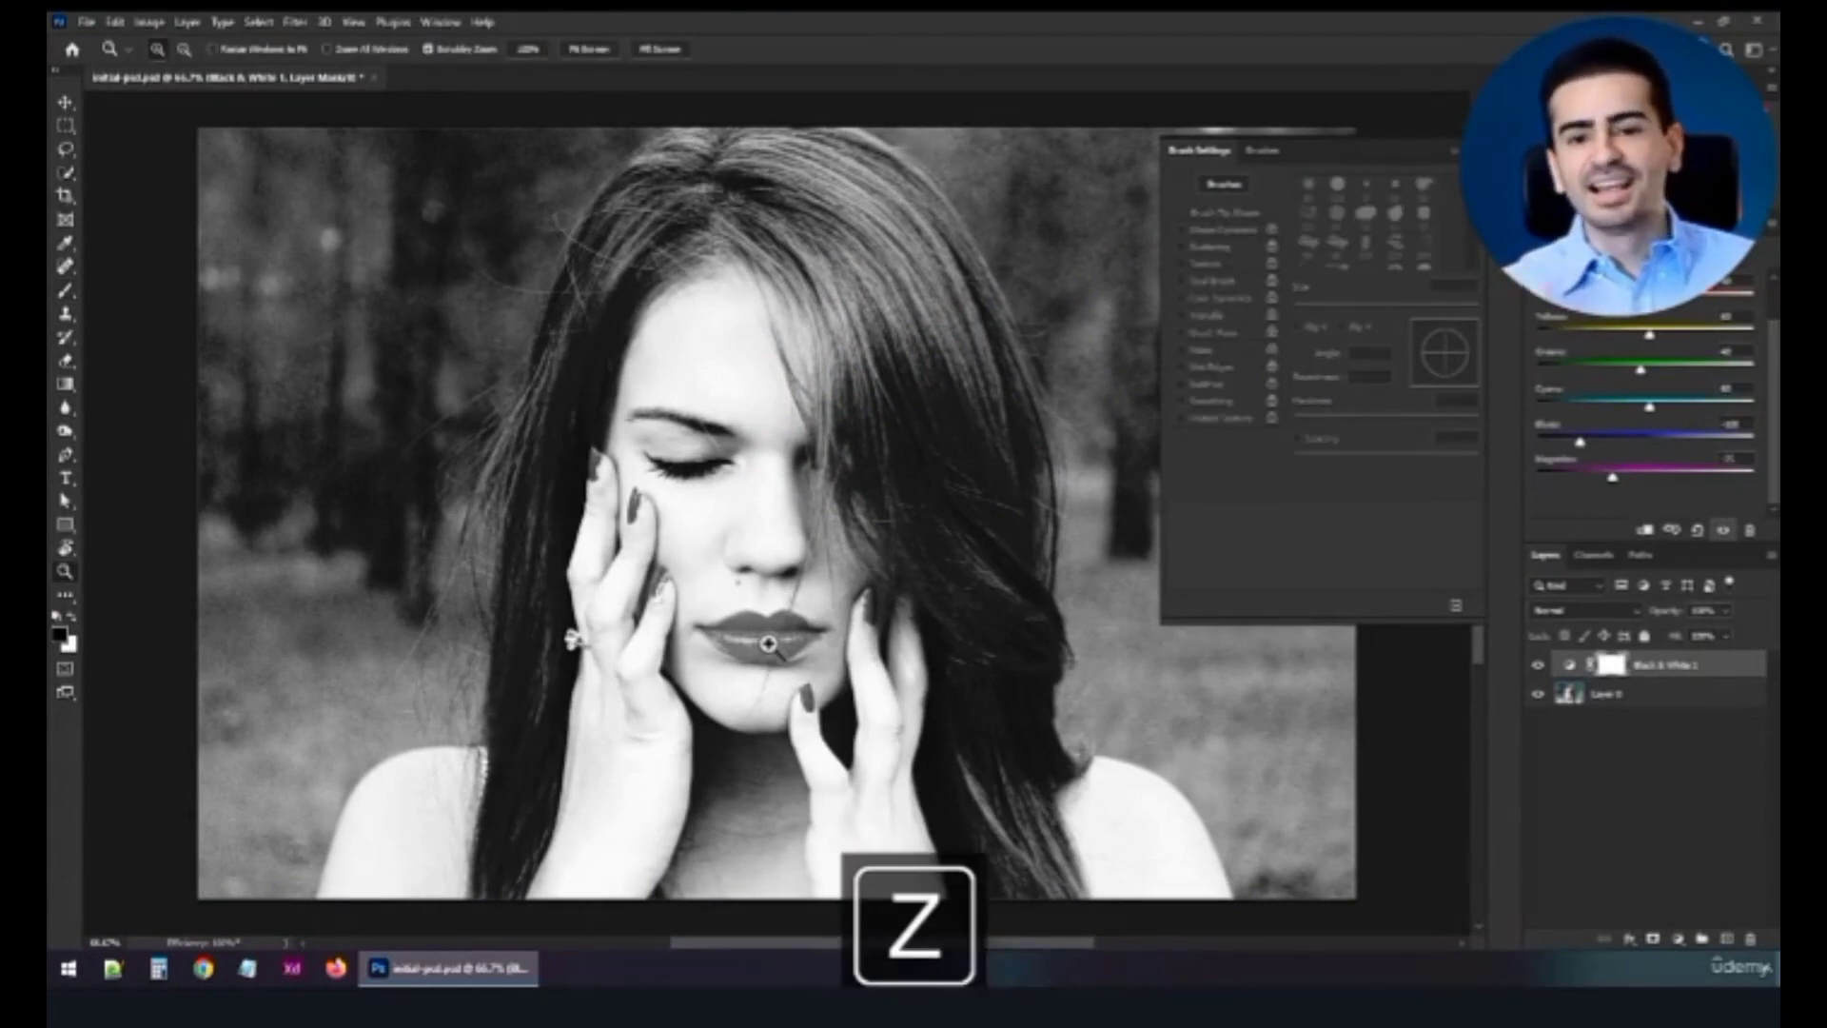
{"action": "left_click", "coordinate": [768, 644]}
{"action": "left_click", "coordinate": [773, 628]}
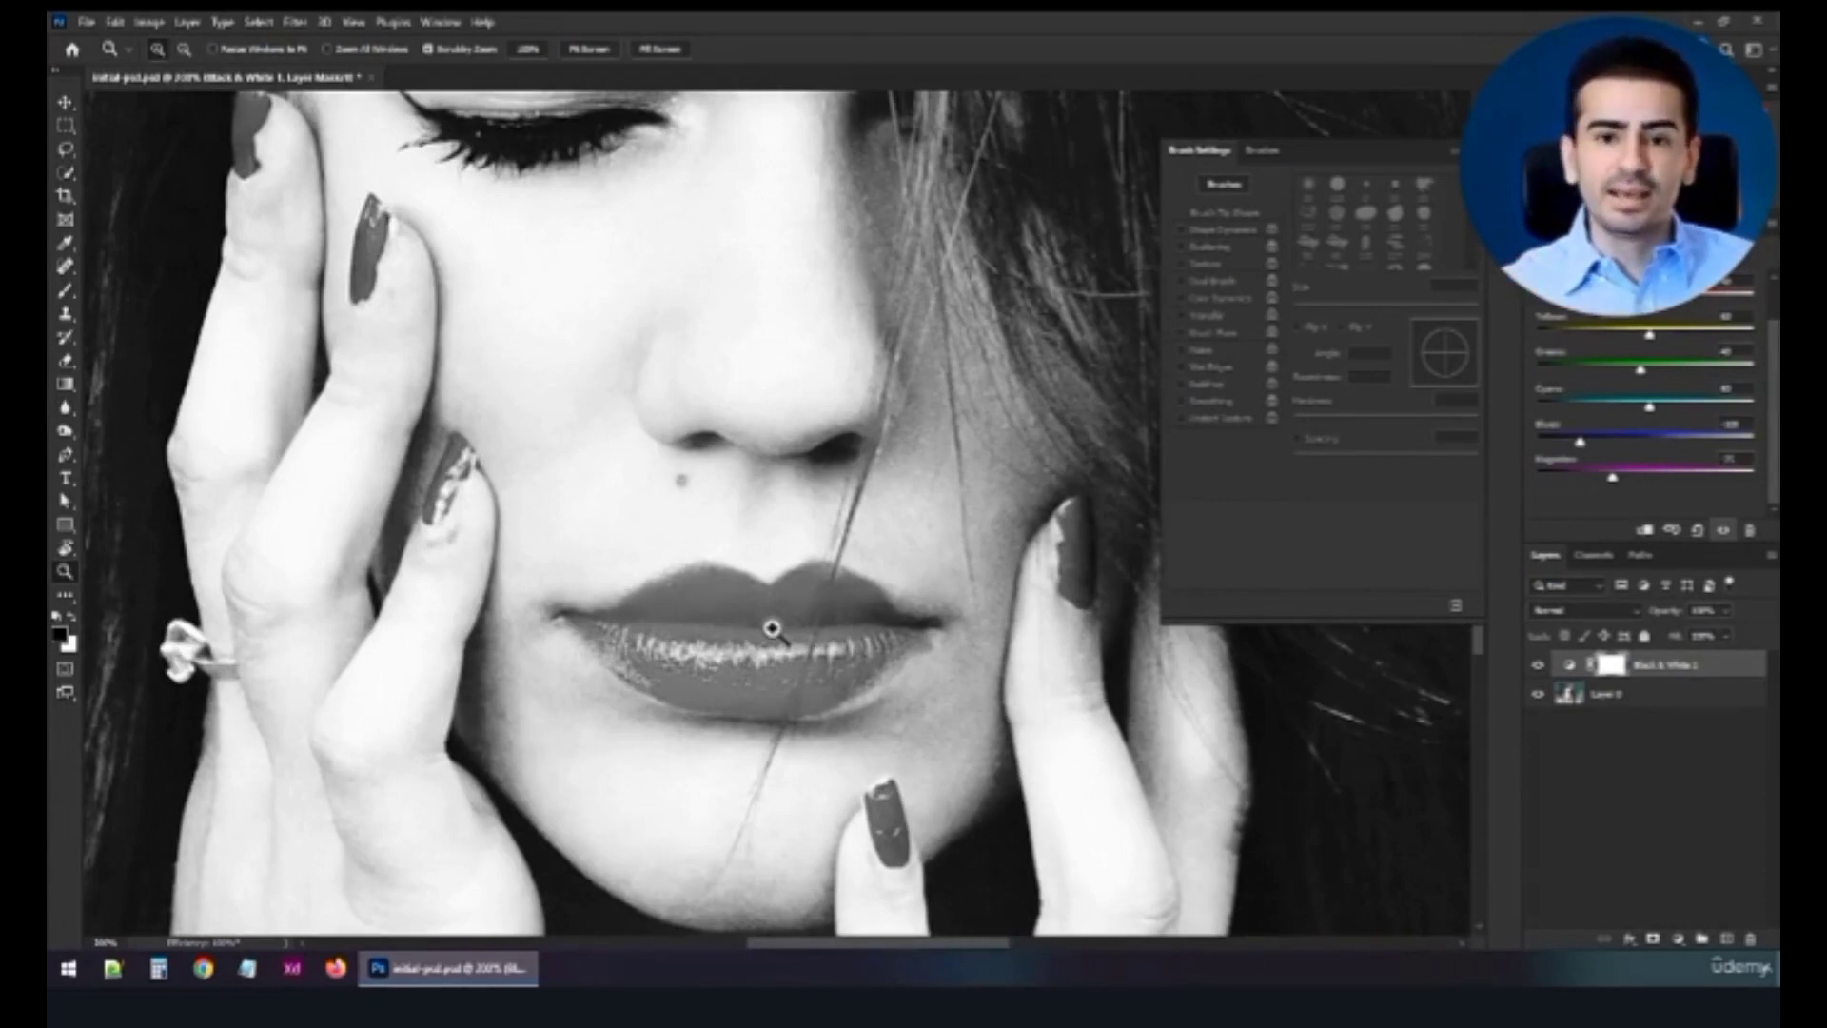
{"action": "key", "text": "b"}
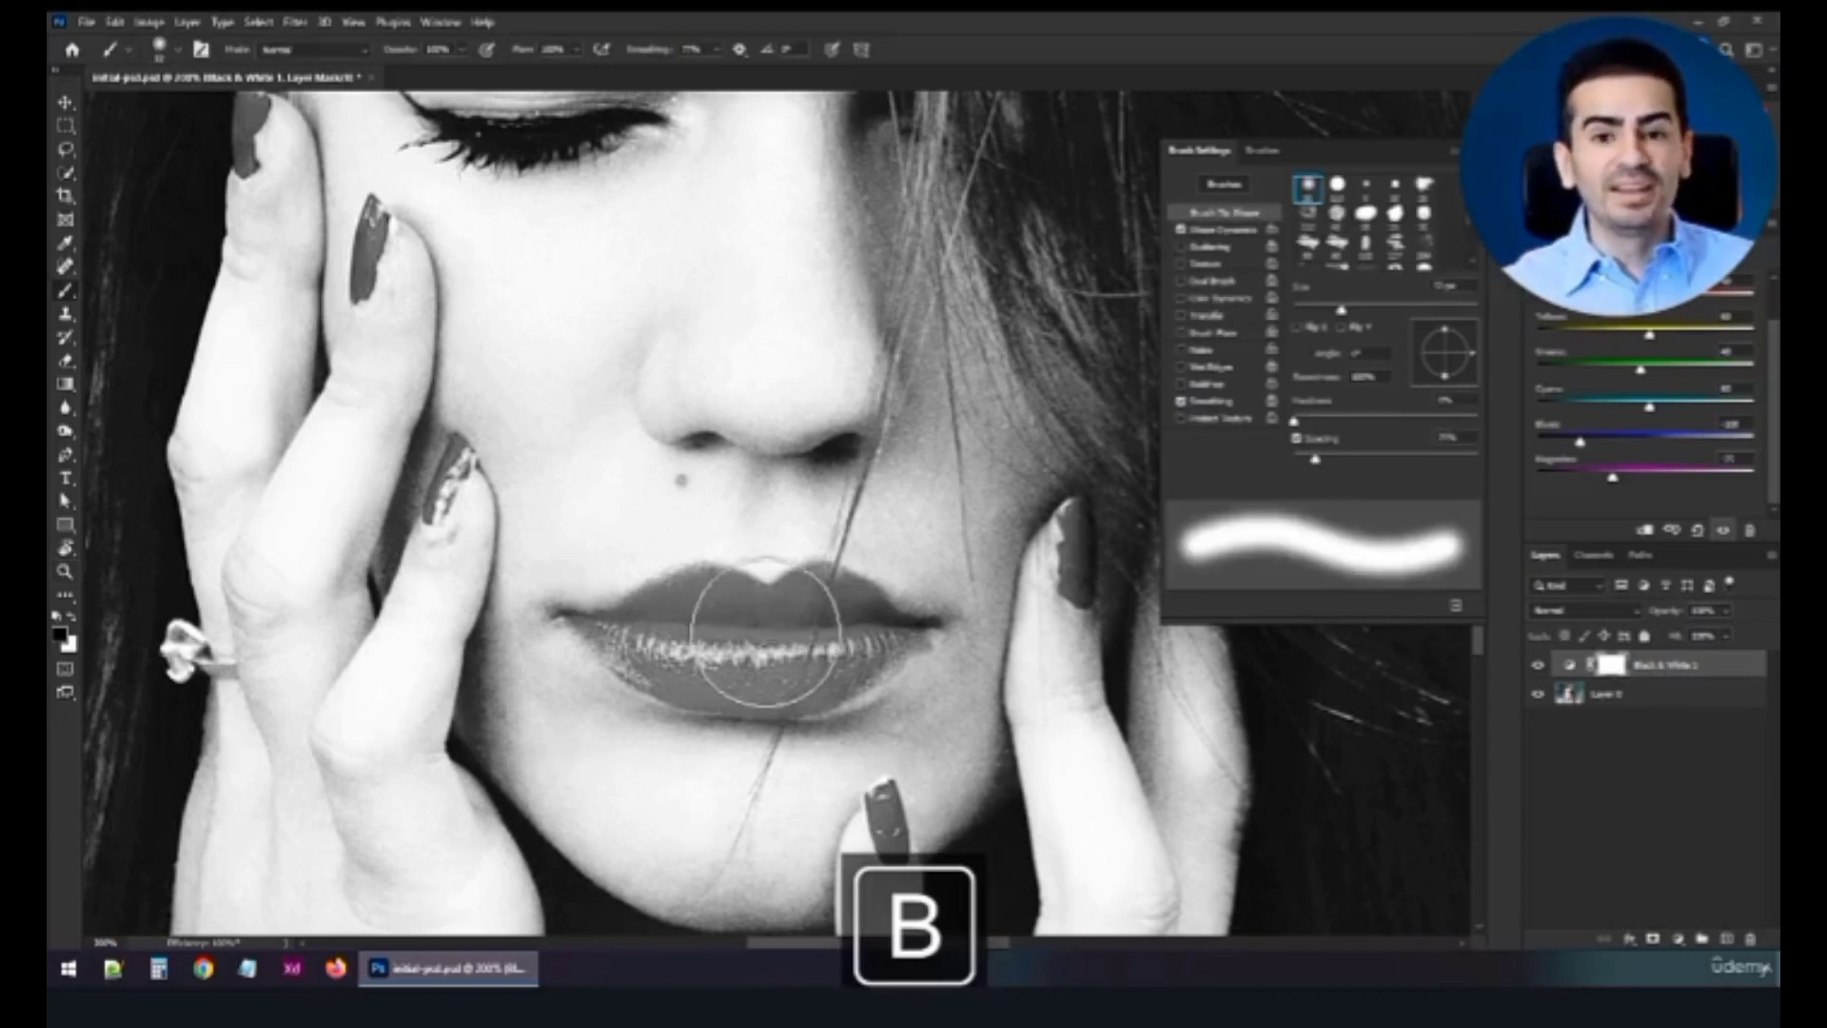
{"action": "mouse_move", "coordinate": [674, 628]}
{"action": "left_mouse_down"}
{"action": "mouse_move", "coordinate": [830, 653]}
{"action": "mouse_move", "coordinate": [865, 628]}
{"action": "mouse_move", "coordinate": [681, 646]}
{"action": "mouse_move", "coordinate": [725, 663]}
{"action": "mouse_move", "coordinate": [813, 661]}
{"action": "mouse_move", "coordinate": [847, 645]}
{"action": "mouse_move", "coordinate": [851, 608]}
{"action": "mouse_move", "coordinate": [726, 619]}
{"action": "mouse_move", "coordinate": [705, 599]}
{"action": "mouse_move", "coordinate": [626, 628]}
{"action": "mouse_move", "coordinate": [670, 669]}
{"action": "mouse_move", "coordinate": [780, 683]}
{"action": "mouse_move", "coordinate": [847, 668]}
{"action": "mouse_move", "coordinate": [886, 629]}
{"action": "mouse_move", "coordinate": [821, 596]}
{"action": "mouse_move", "coordinate": [716, 657]}
{"action": "left_mouse_up"}
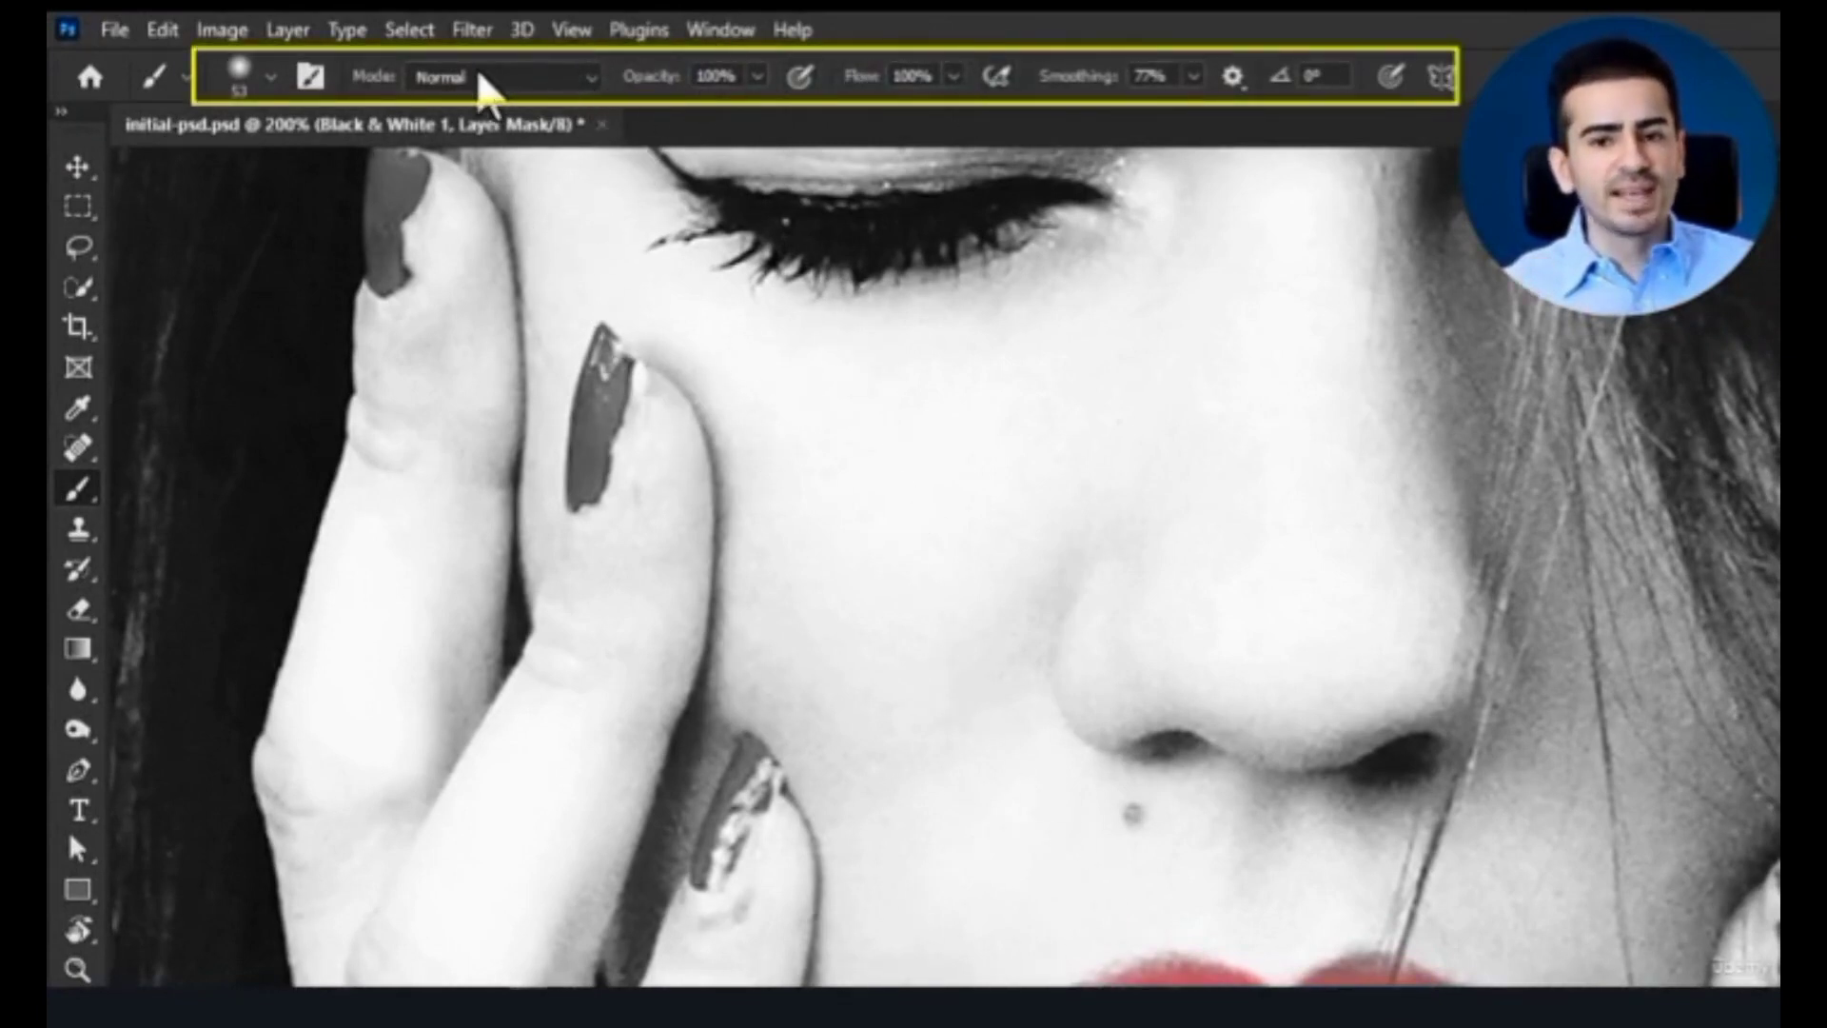
- Set the brush smoothing to 0% in Normal mode and paint the remaining lip areas on the layer mask
{"action": "left_click_drag", "start_coordinate": [1116, 82], "coordinate": [933, 114]}
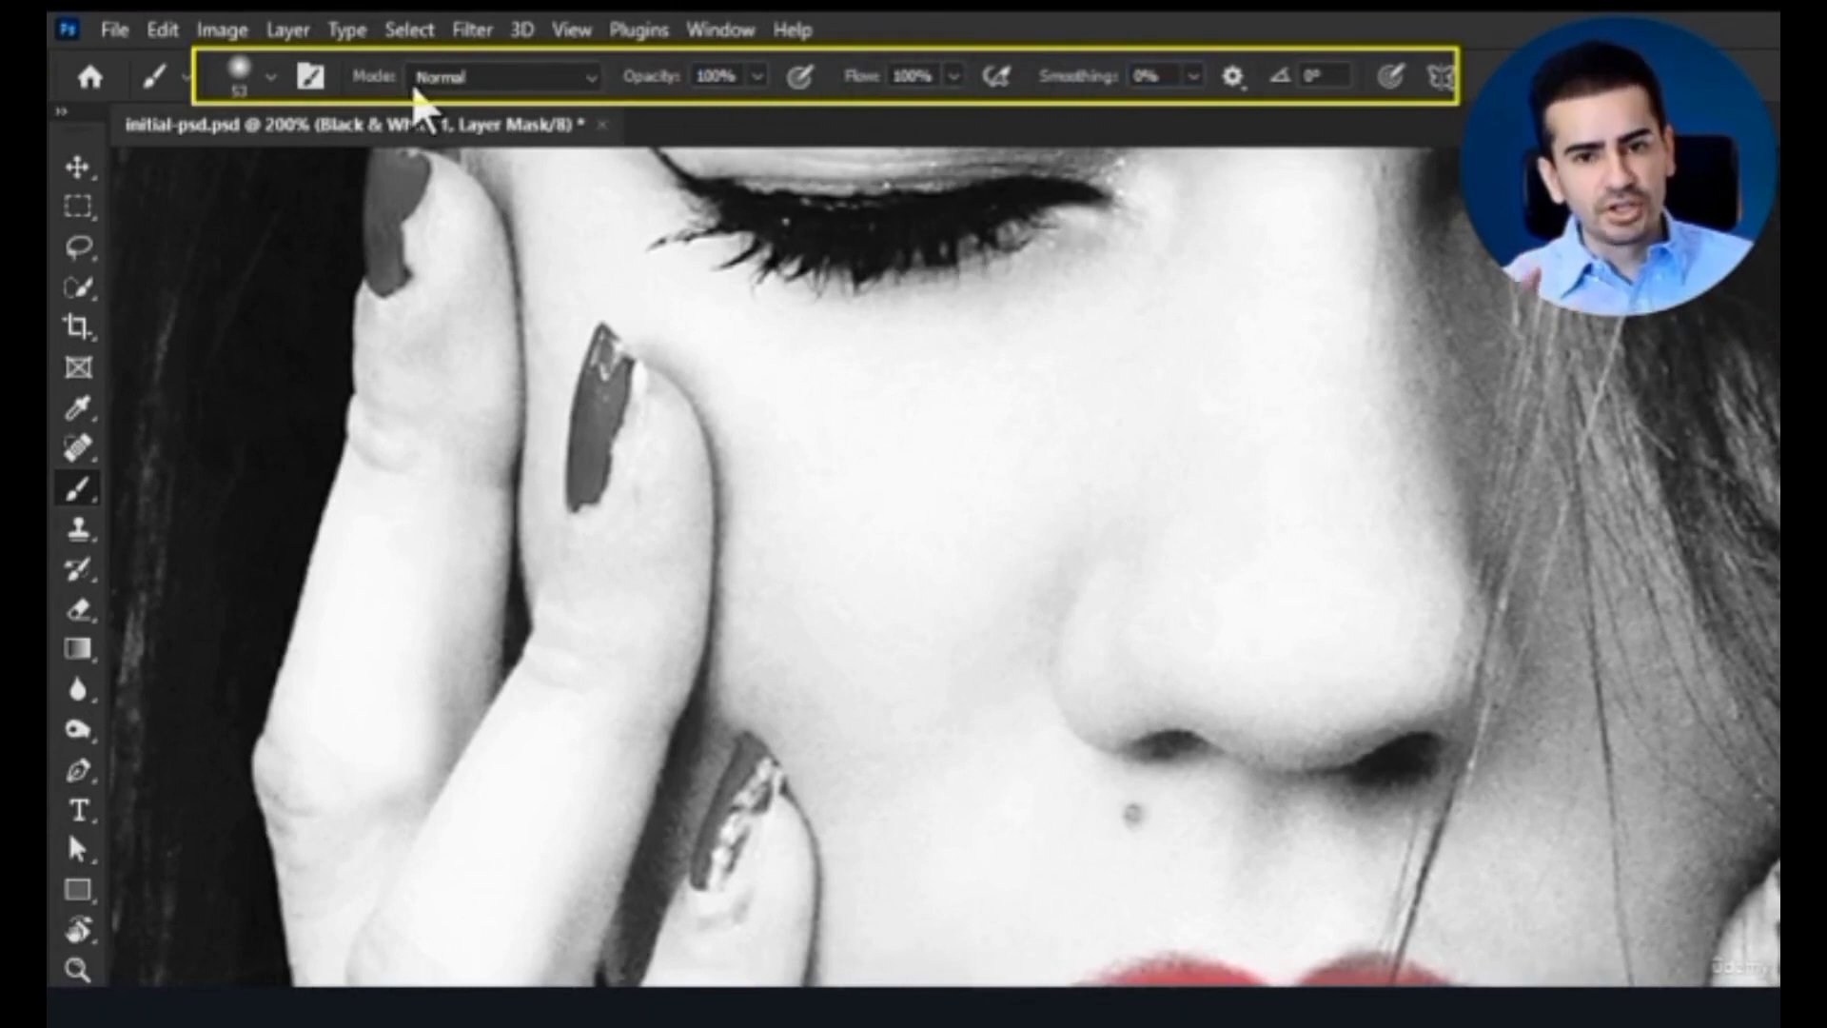
{"action": "left_click", "coordinate": [476, 78]}
{"action": "left_click", "coordinate": [476, 78]}
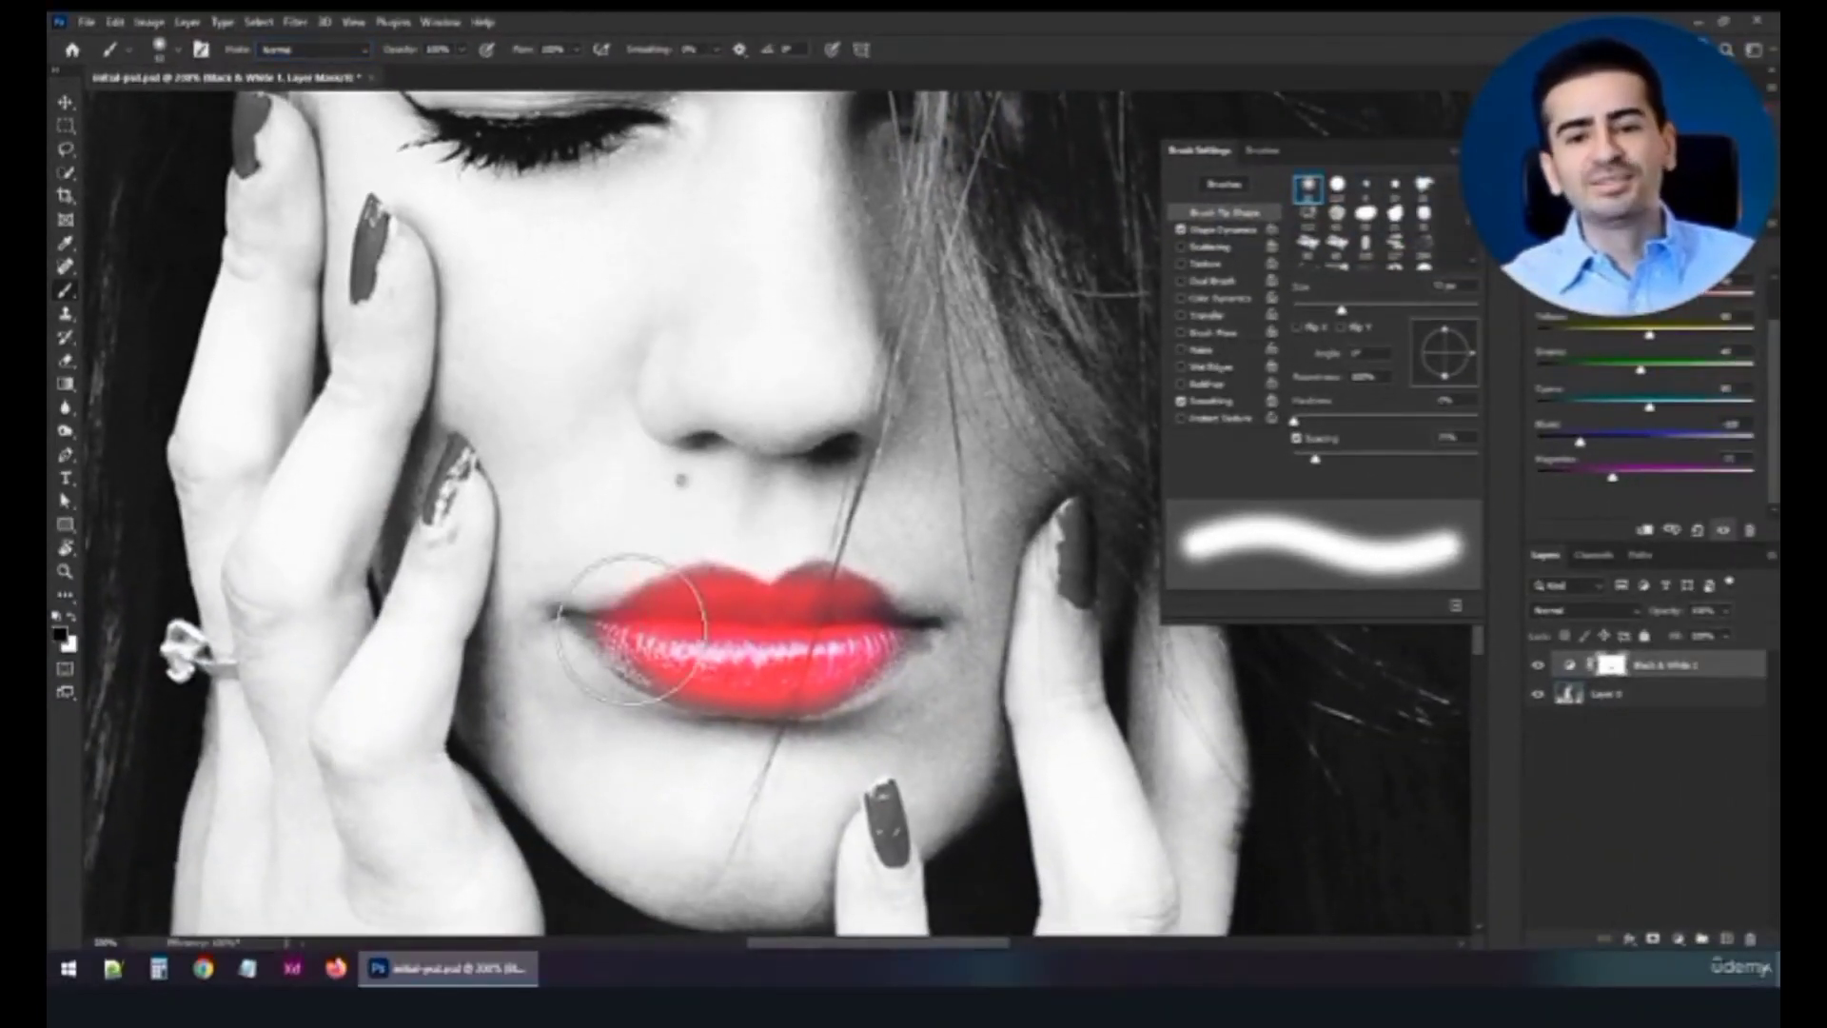
{"action": "mouse_move", "coordinate": [630, 628]}
{"action": "left_mouse_down"}
{"action": "mouse_move", "coordinate": [797, 666]}
{"action": "mouse_move", "coordinate": [880, 628]}
{"action": "left_mouse_up"}
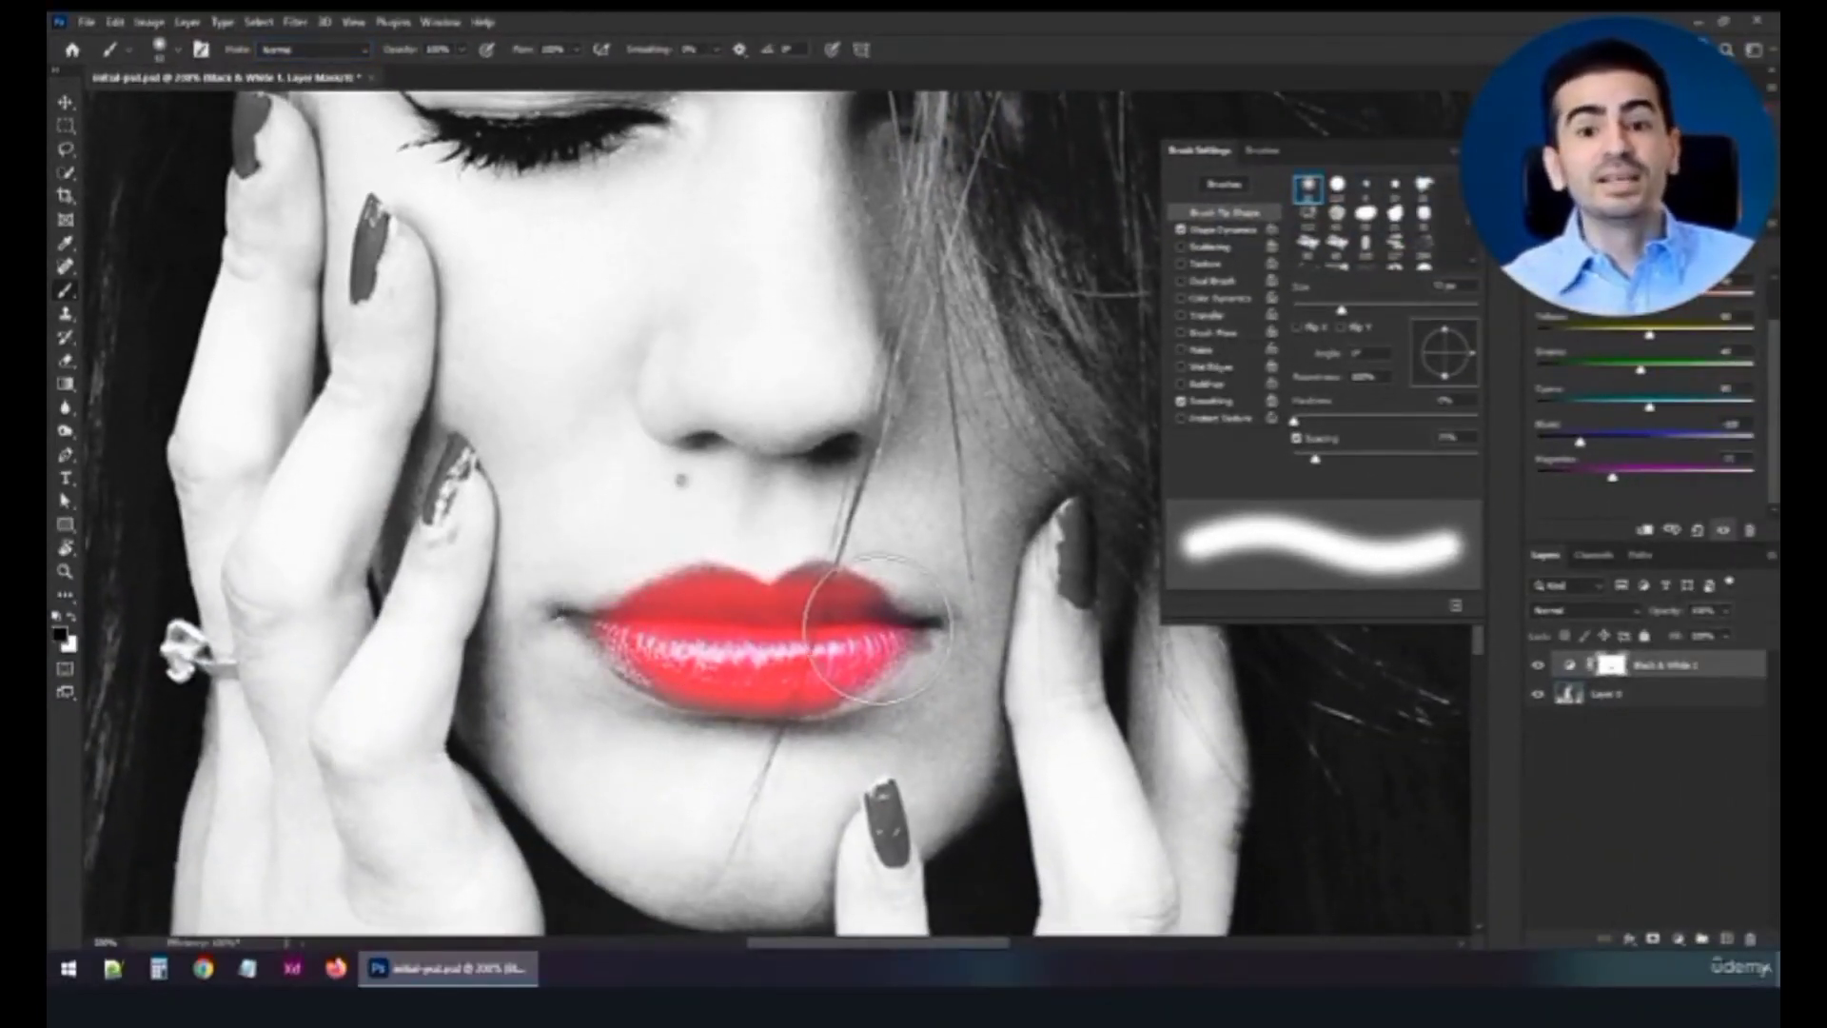
- Paint black over the cheek and nearby fingernail on the layer mask, and cover the same area again with white
{"action": "mouse_move", "coordinate": [963, 441]}
{"action": "left_mouse_down"}
{"action": "mouse_move", "coordinate": [1015, 646]}
{"action": "mouse_move", "coordinate": [1098, 532]}
{"action": "mouse_move", "coordinate": [1037, 665]}
{"action": "left_mouse_up"}
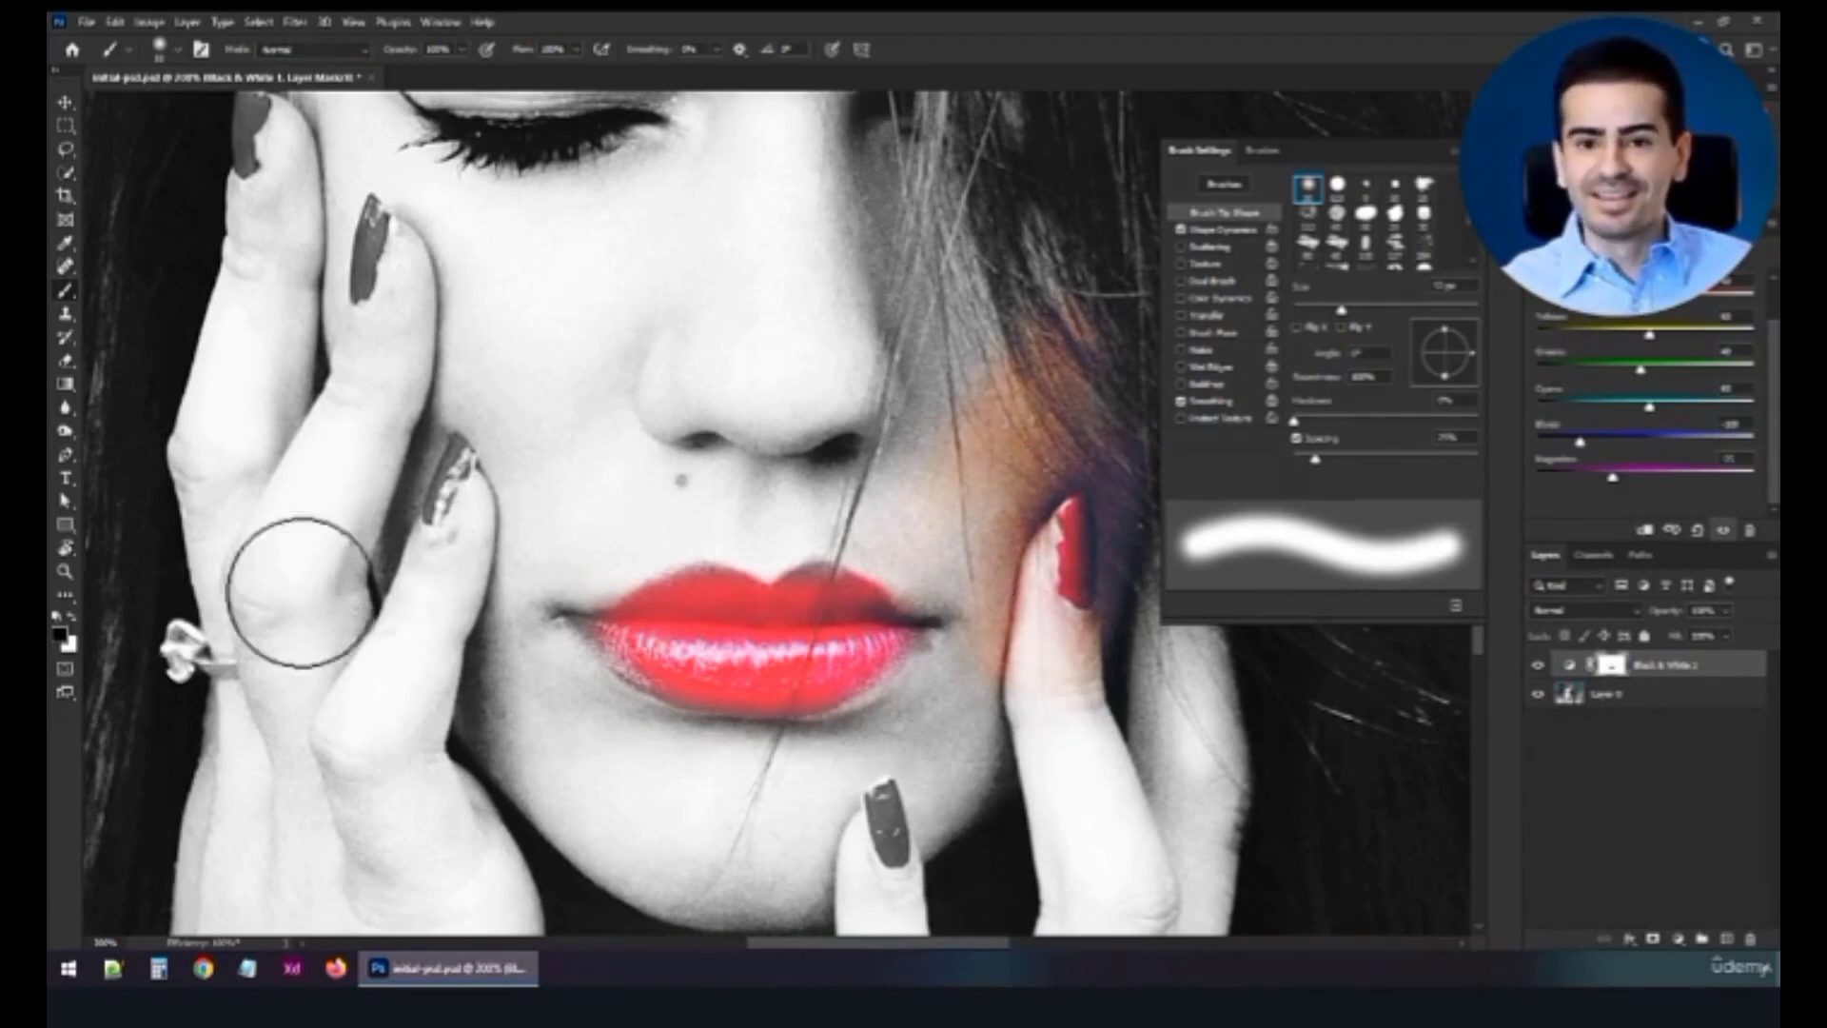
{"action": "key", "text": "x"}
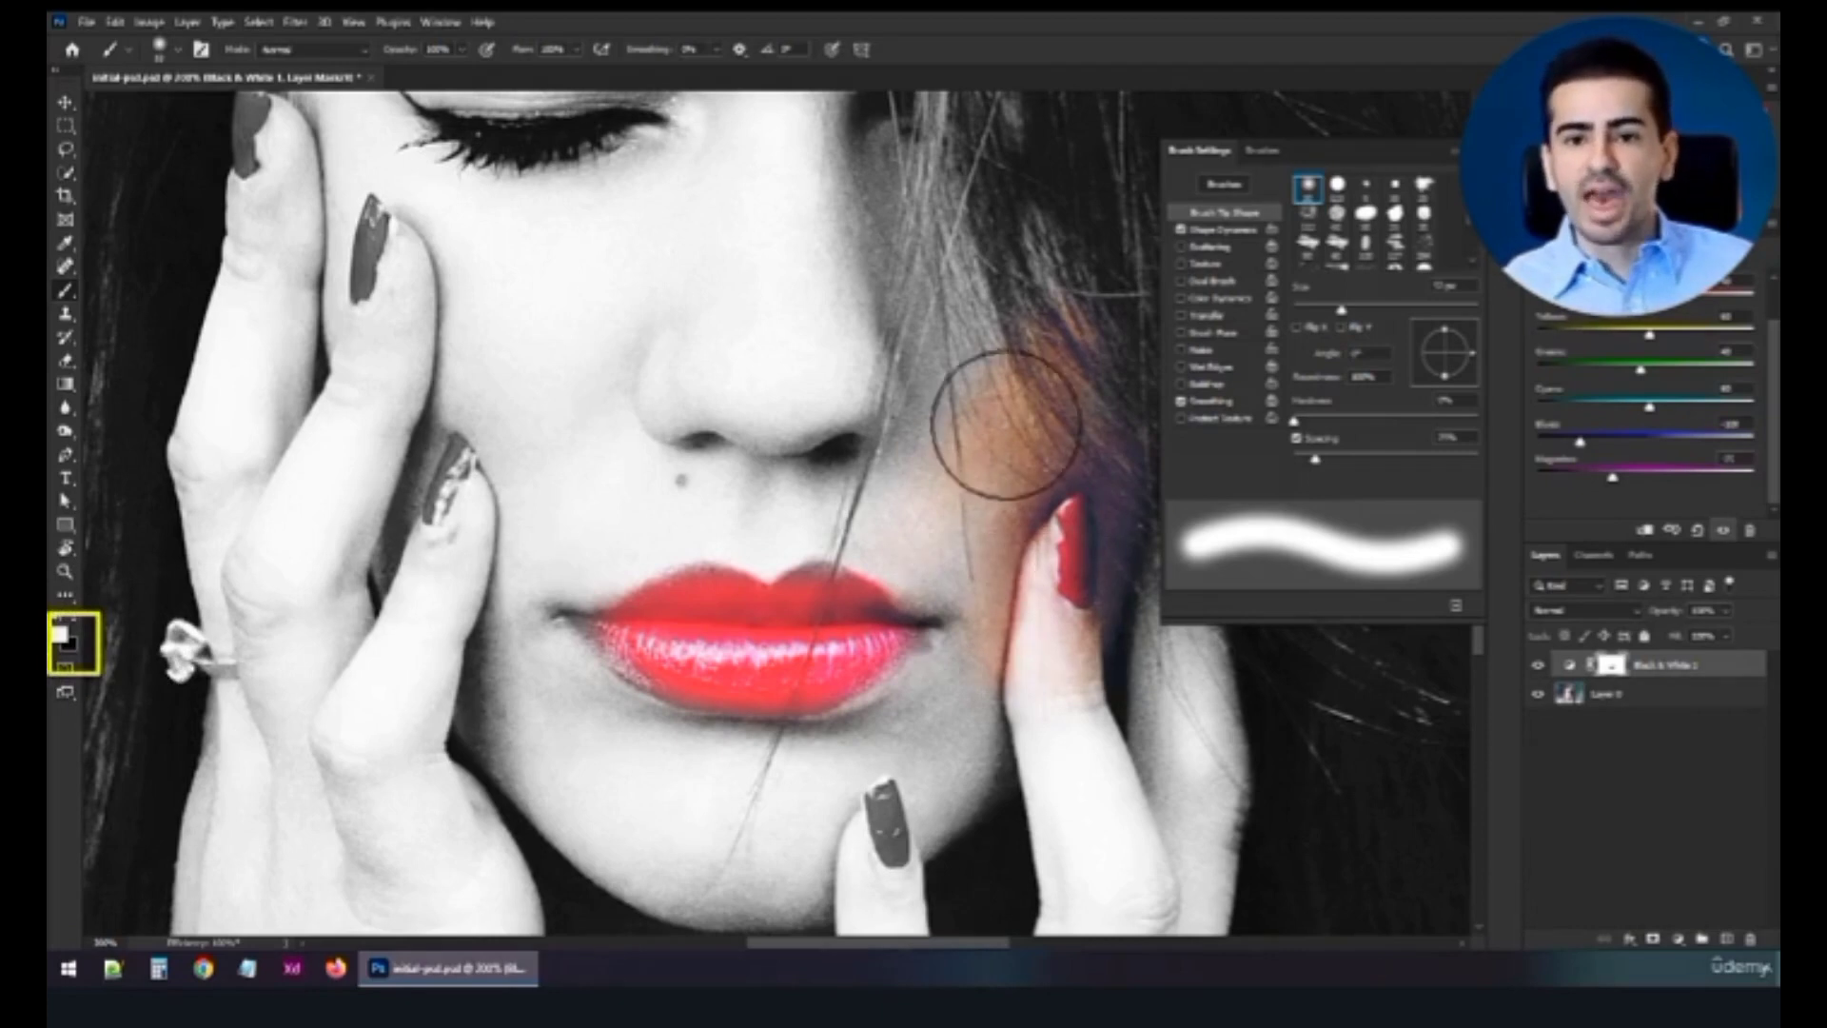
{"action": "mouse_move", "coordinate": [1040, 269]}
{"action": "left_mouse_down"}
{"action": "mouse_move", "coordinate": [1171, 680]}
{"action": "mouse_move", "coordinate": [1121, 411]}
{"action": "mouse_move", "coordinate": [1047, 484]}
{"action": "mouse_move", "coordinate": [1090, 544]}
{"action": "mouse_move", "coordinate": [1009, 283]}
{"action": "mouse_move", "coordinate": [1034, 532]}
{"action": "mouse_move", "coordinate": [1014, 604]}
{"action": "mouse_move", "coordinate": [968, 418]}
{"action": "mouse_move", "coordinate": [945, 428]}
{"action": "mouse_move", "coordinate": [1031, 701]}
{"action": "mouse_move", "coordinate": [988, 543]}
{"action": "left_mouse_up"}
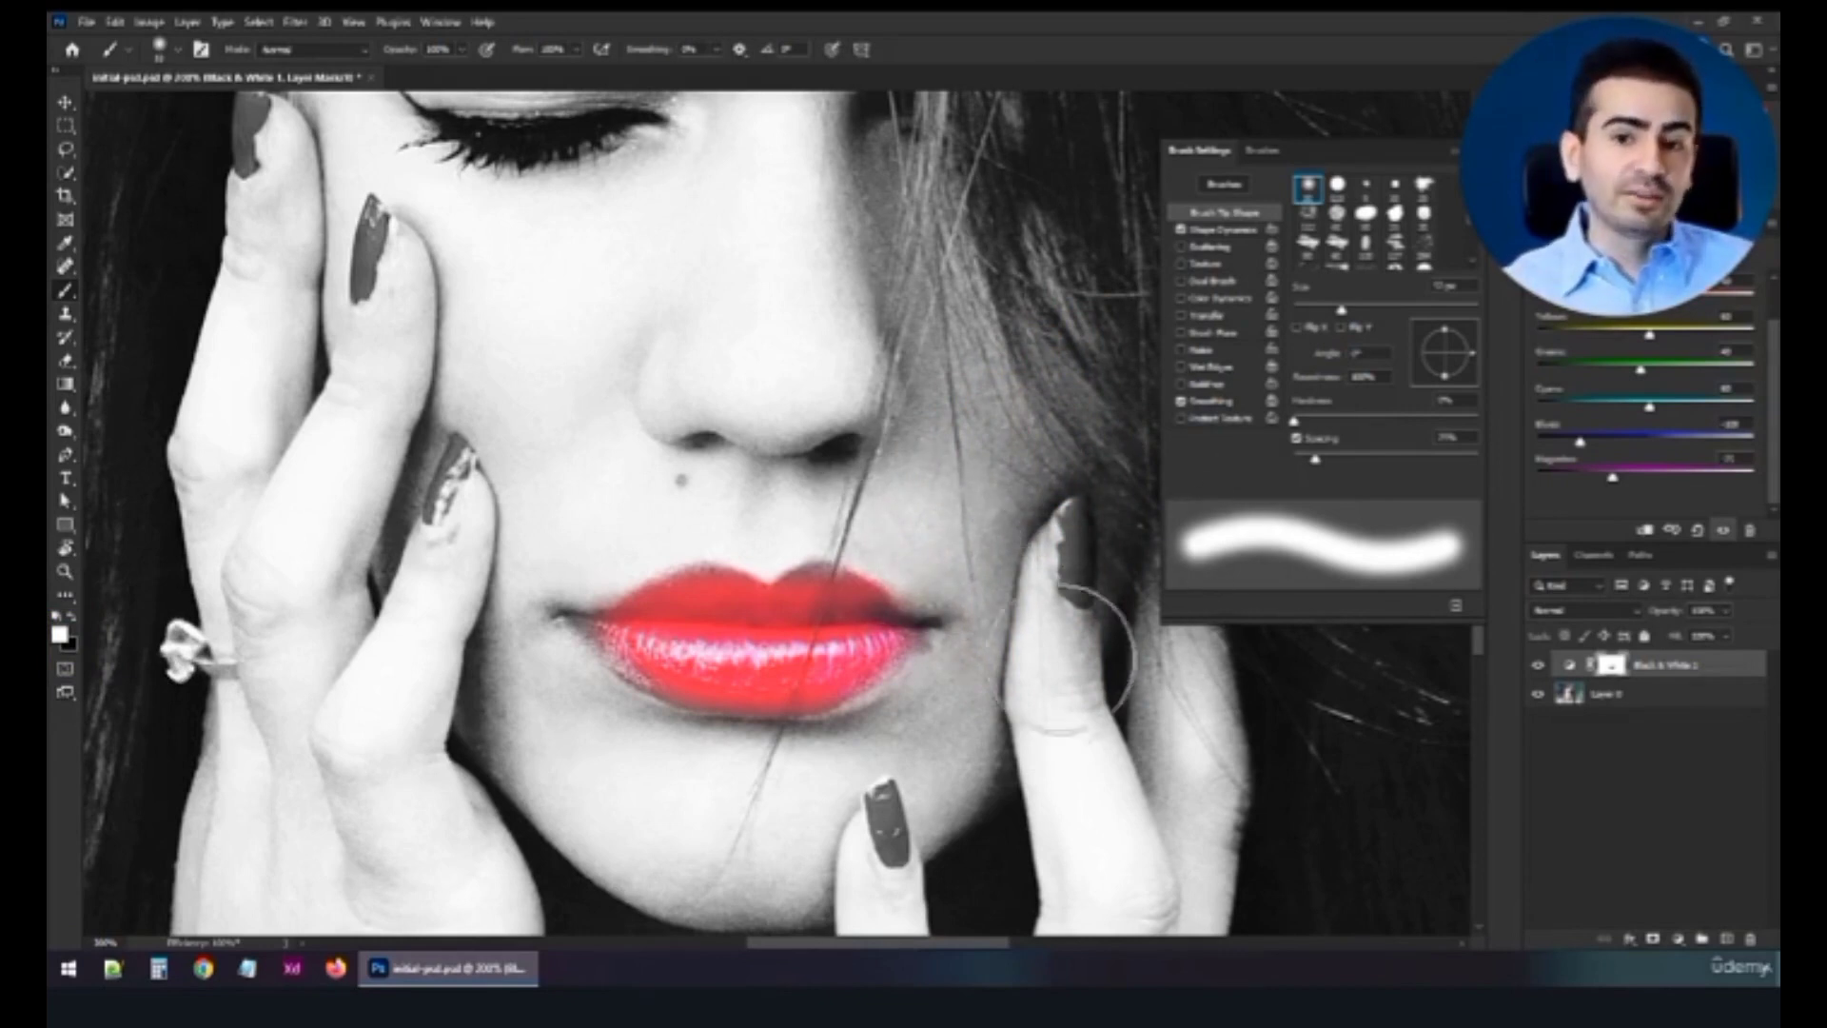
{"action": "key", "text": "x"}
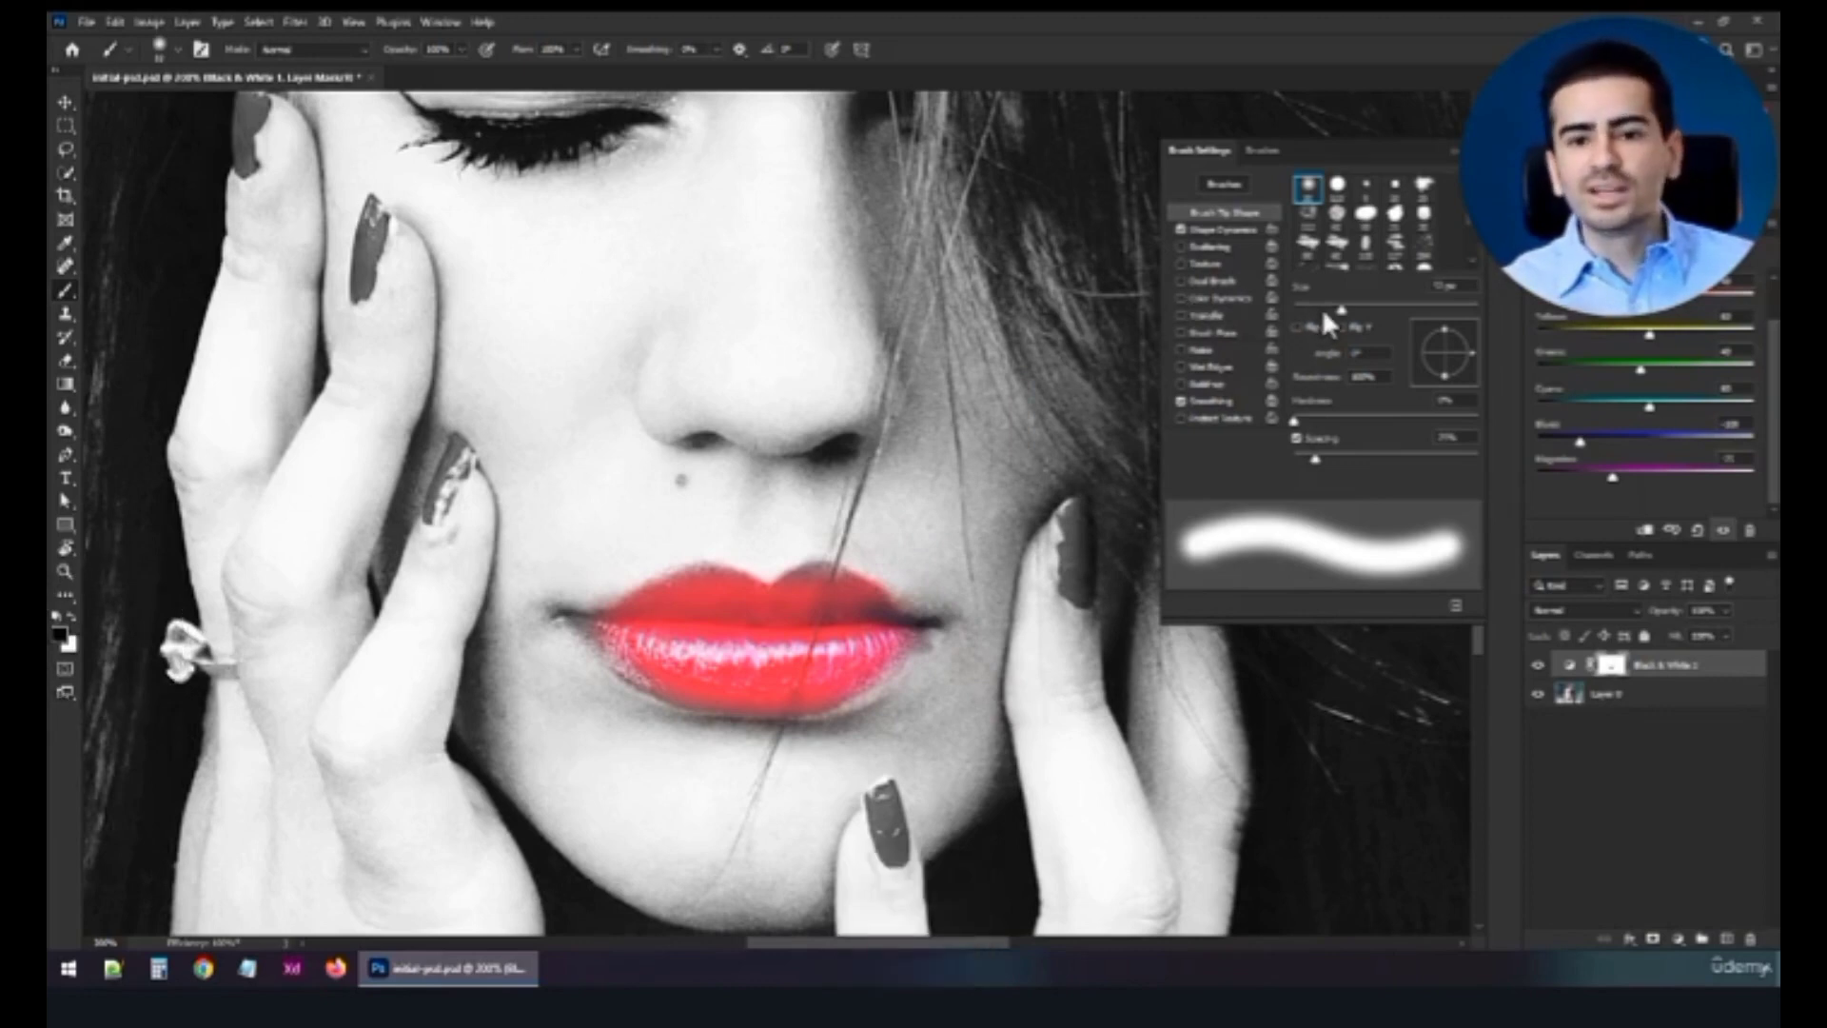
- Reduce the brush size and paint black on the mask over the lip corners and edges to complete their red color
{"action": "left_click_drag", "start_coordinate": [1326, 307], "coordinate": [1316, 306]}
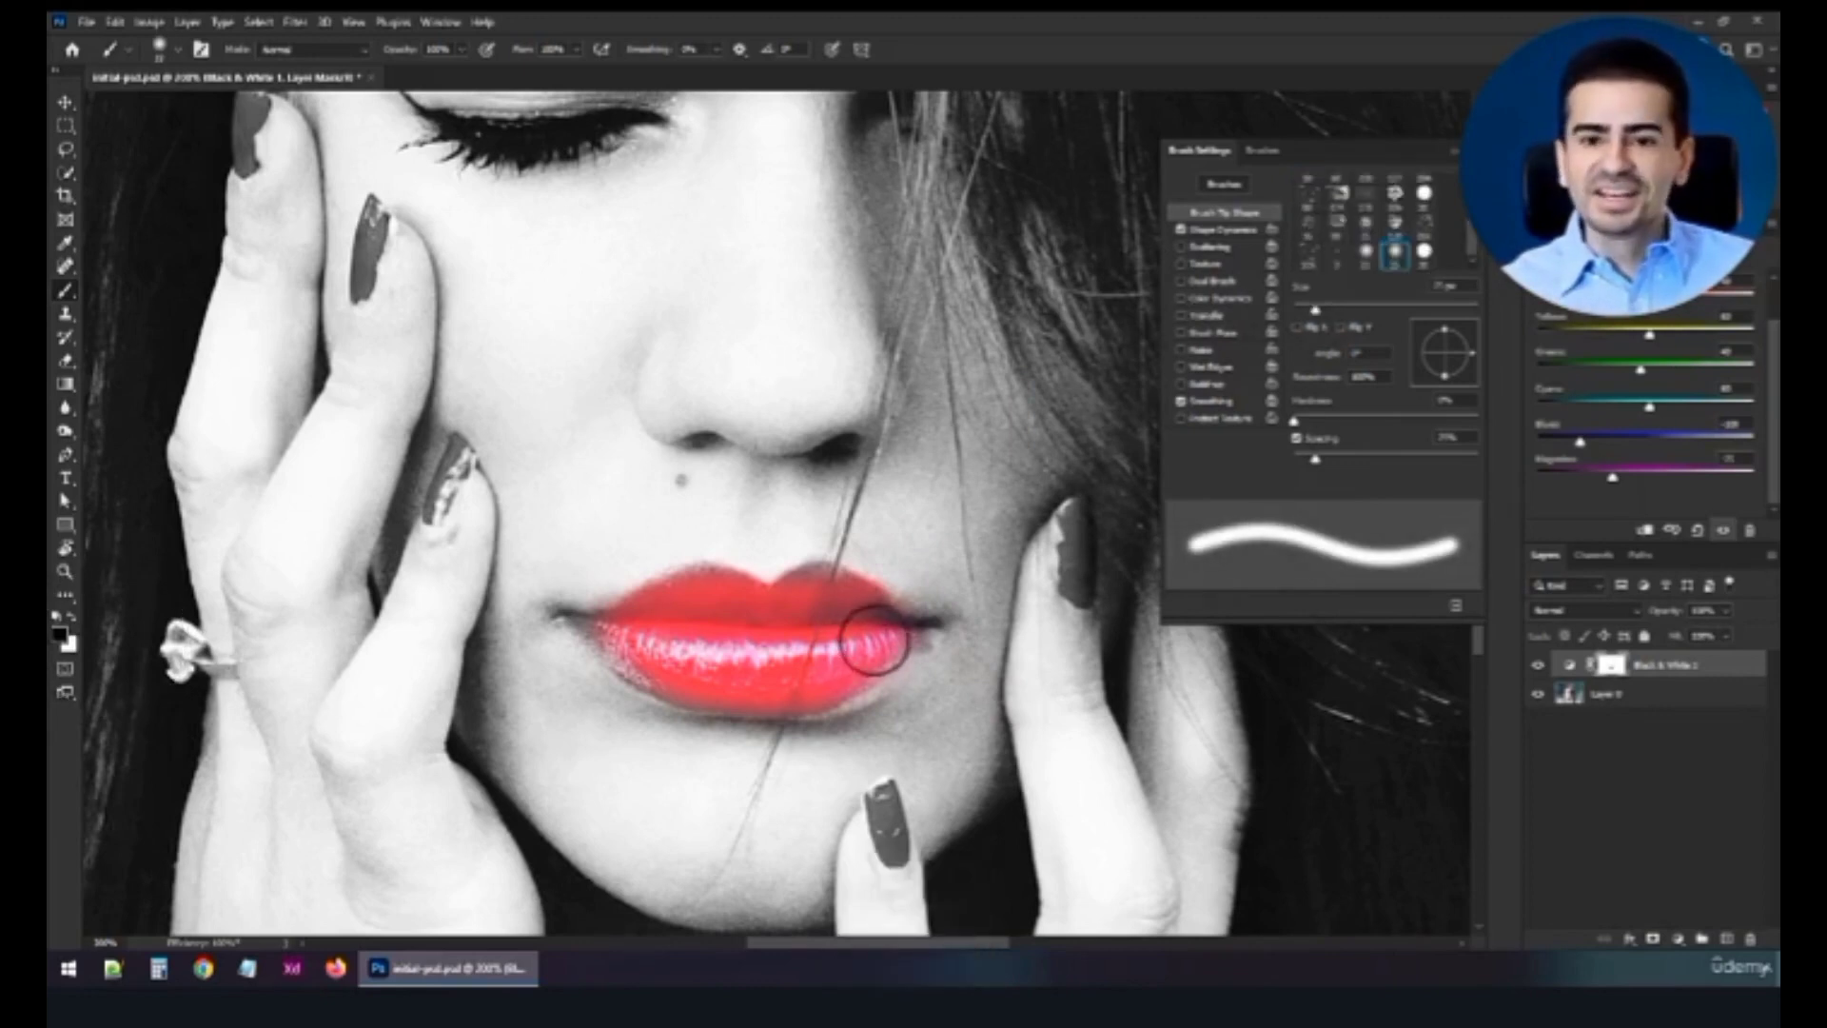
{"action": "mouse_move", "coordinate": [874, 641]}
{"action": "left_mouse_down"}
{"action": "mouse_move", "coordinate": [917, 631]}
{"action": "mouse_move", "coordinate": [869, 653]}
{"action": "left_mouse_up"}
{"action": "mouse_move", "coordinate": [620, 639]}
{"action": "left_mouse_down"}
{"action": "mouse_move", "coordinate": [579, 620]}
{"action": "mouse_move", "coordinate": [687, 687]}
{"action": "mouse_move", "coordinate": [701, 631]}
{"action": "mouse_move", "coordinate": [591, 622]}
{"action": "mouse_move", "coordinate": [699, 582]}
{"action": "mouse_move", "coordinate": [756, 601]}
{"action": "mouse_move", "coordinate": [828, 582]}
{"action": "mouse_move", "coordinate": [916, 631]}
{"action": "mouse_move", "coordinate": [850, 682]}
{"action": "mouse_move", "coordinate": [920, 629]}
{"action": "mouse_move", "coordinate": [813, 620]}
{"action": "left_mouse_up"}
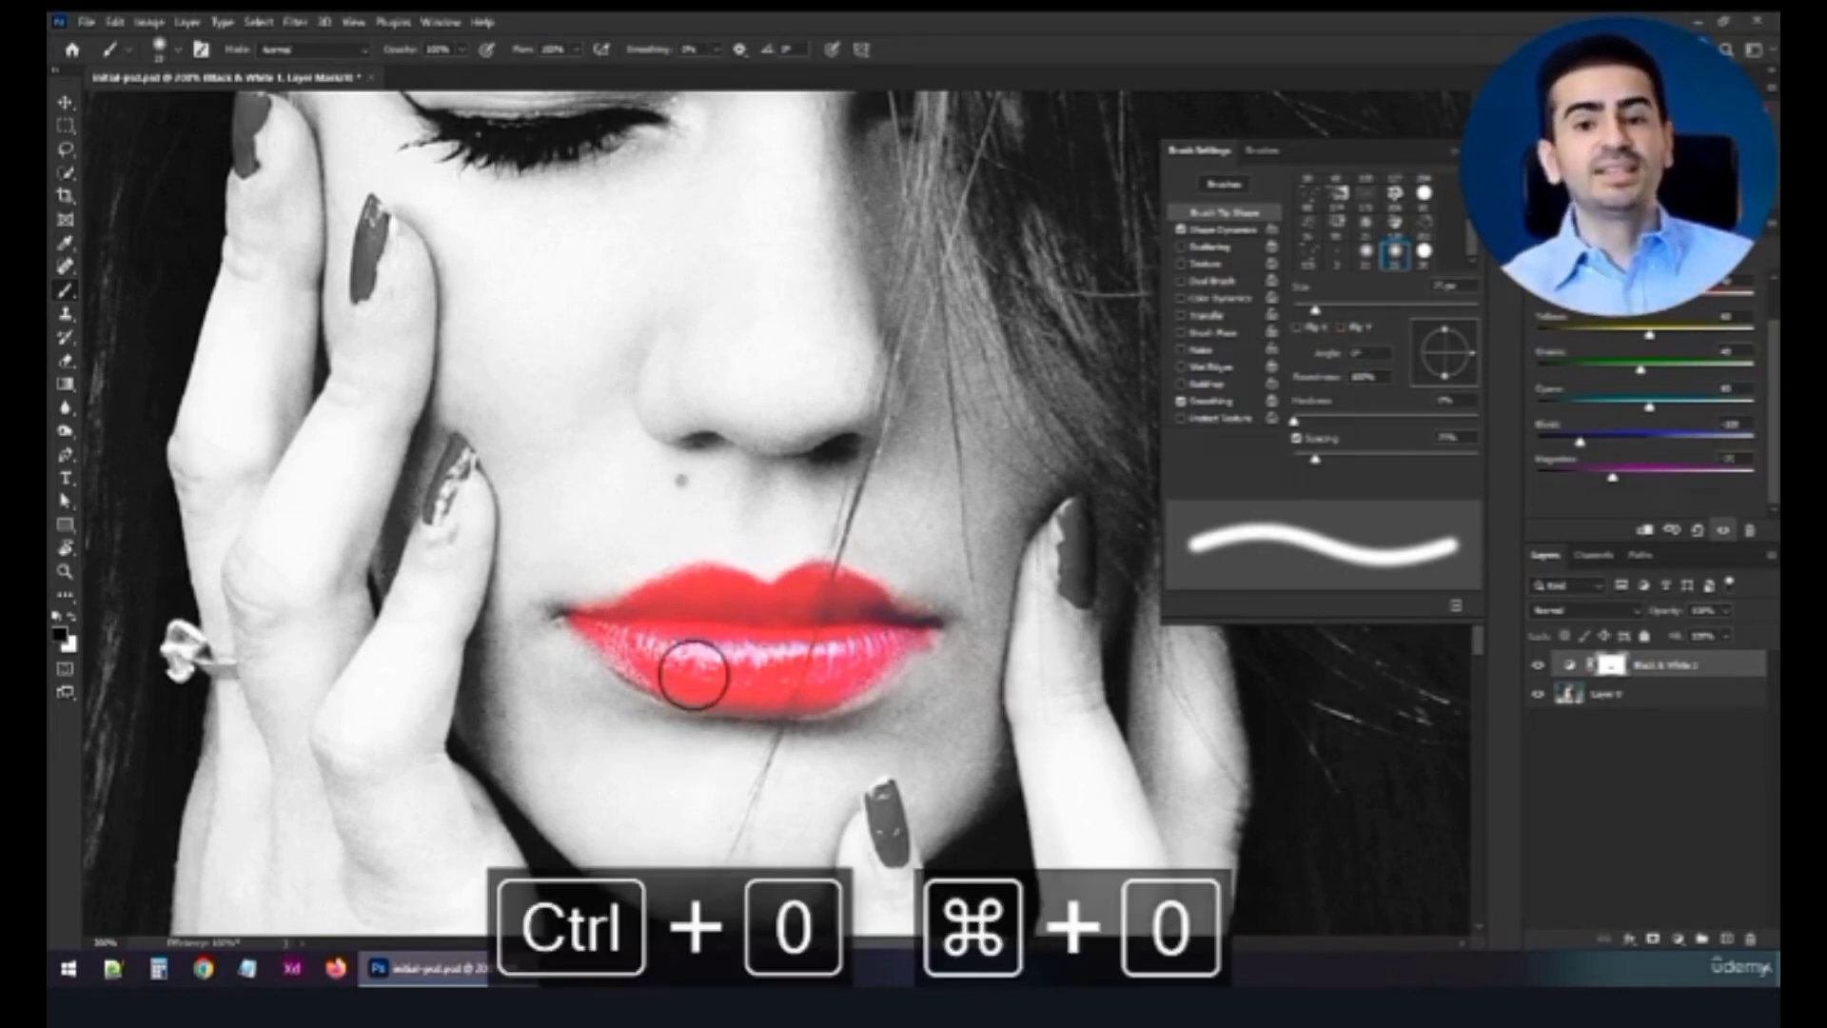
{"action": "key", "text": "ctrl+0"}
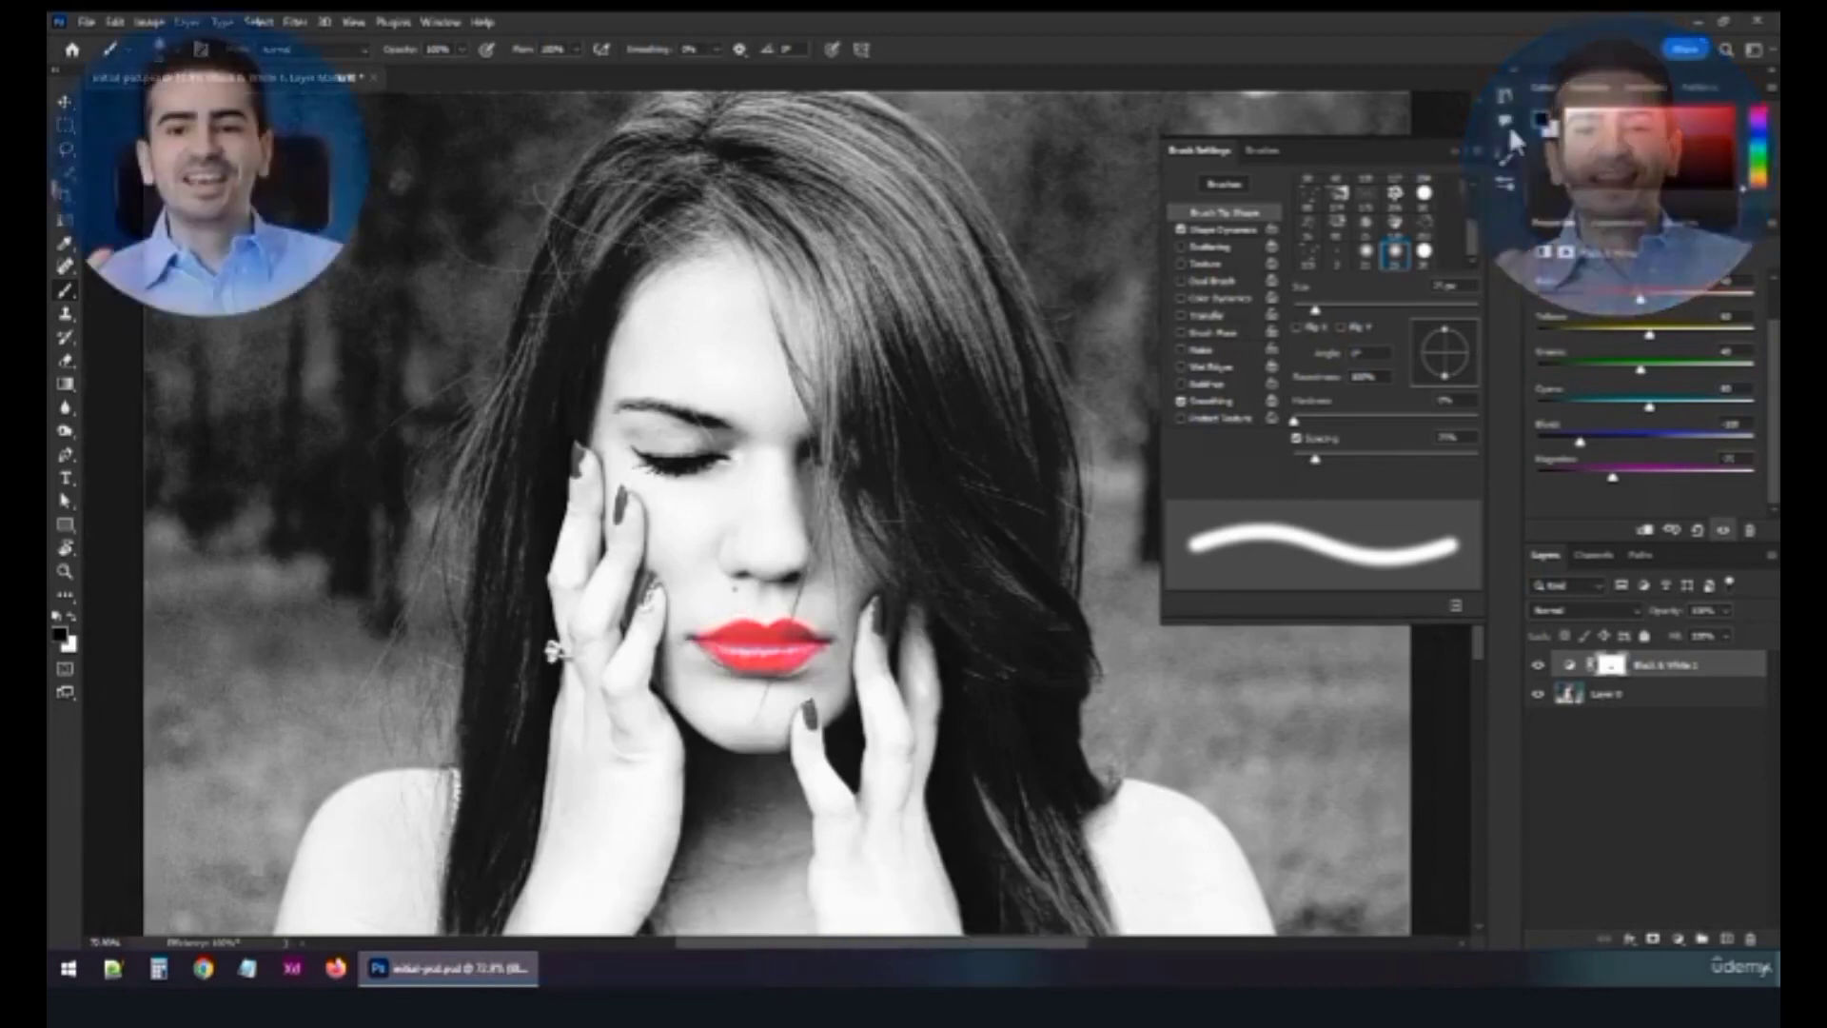
- Hide the brush settings to clear the view of the portrait
{"action": "left_click", "coordinate": [1505, 156]}
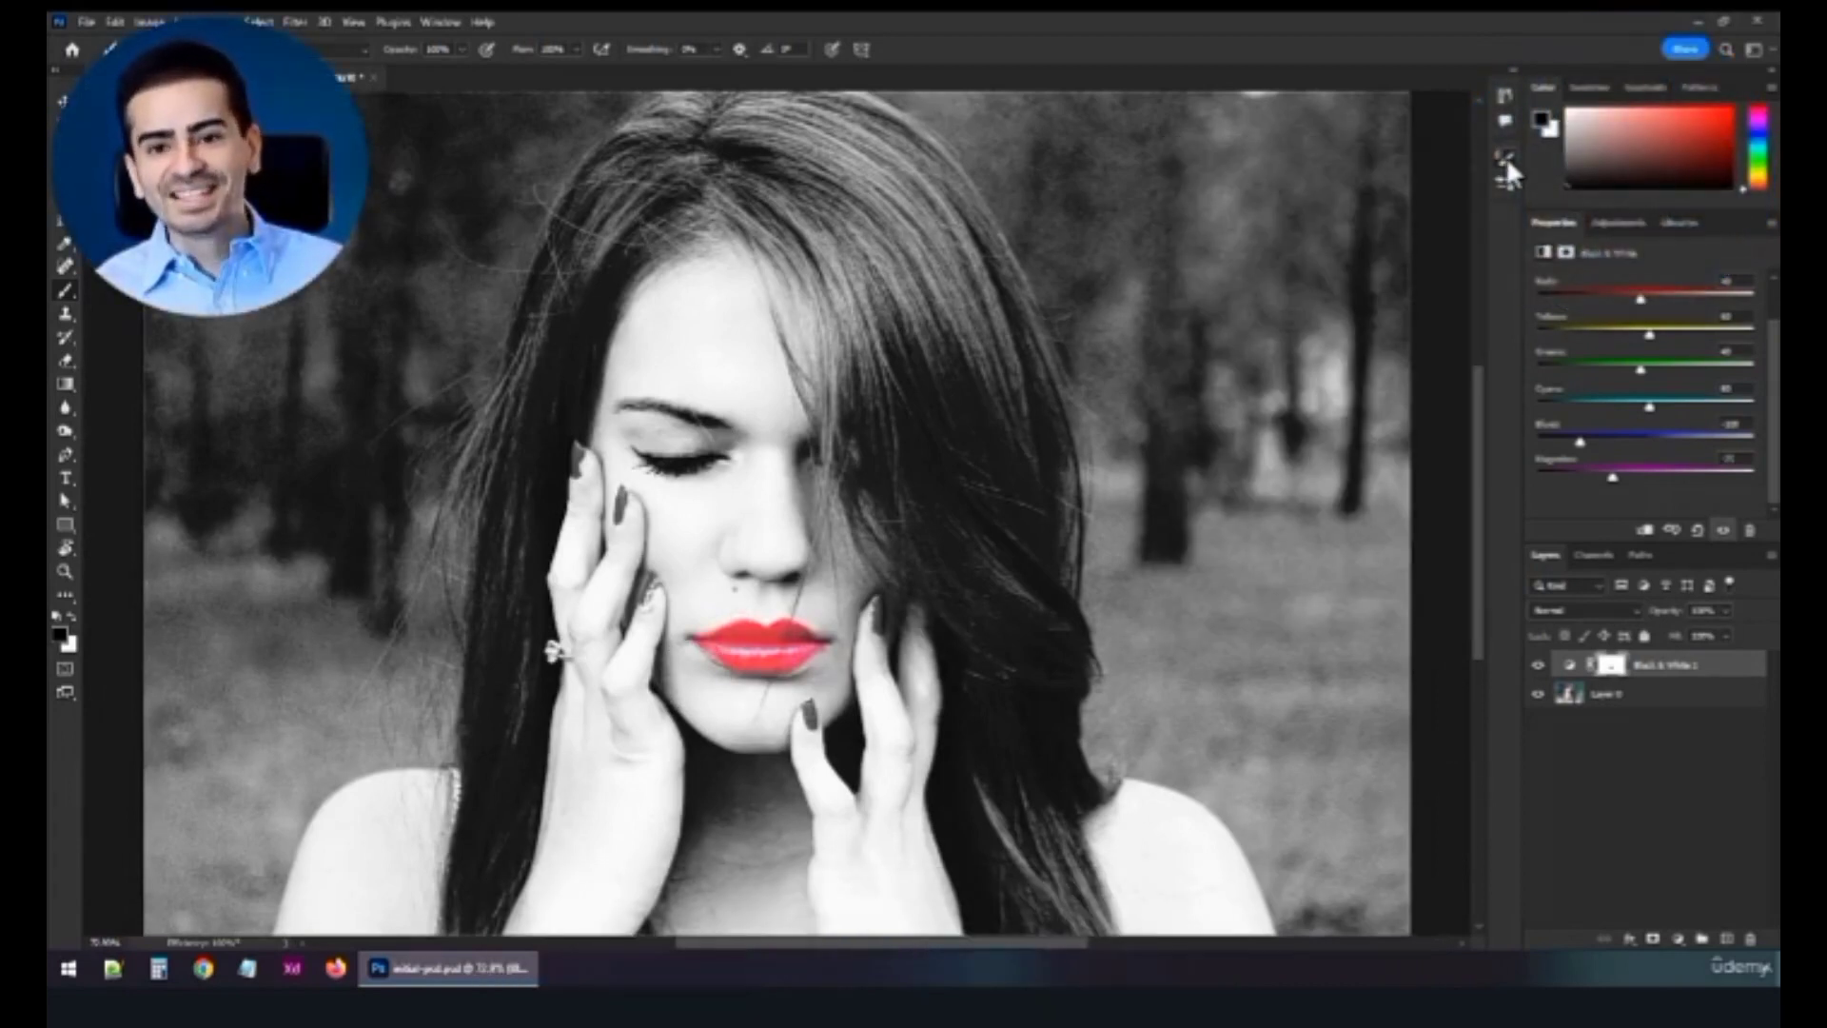
{"action": "left_click", "coordinate": [1505, 156]}
{"action": "left_click", "coordinate": [1505, 156]}
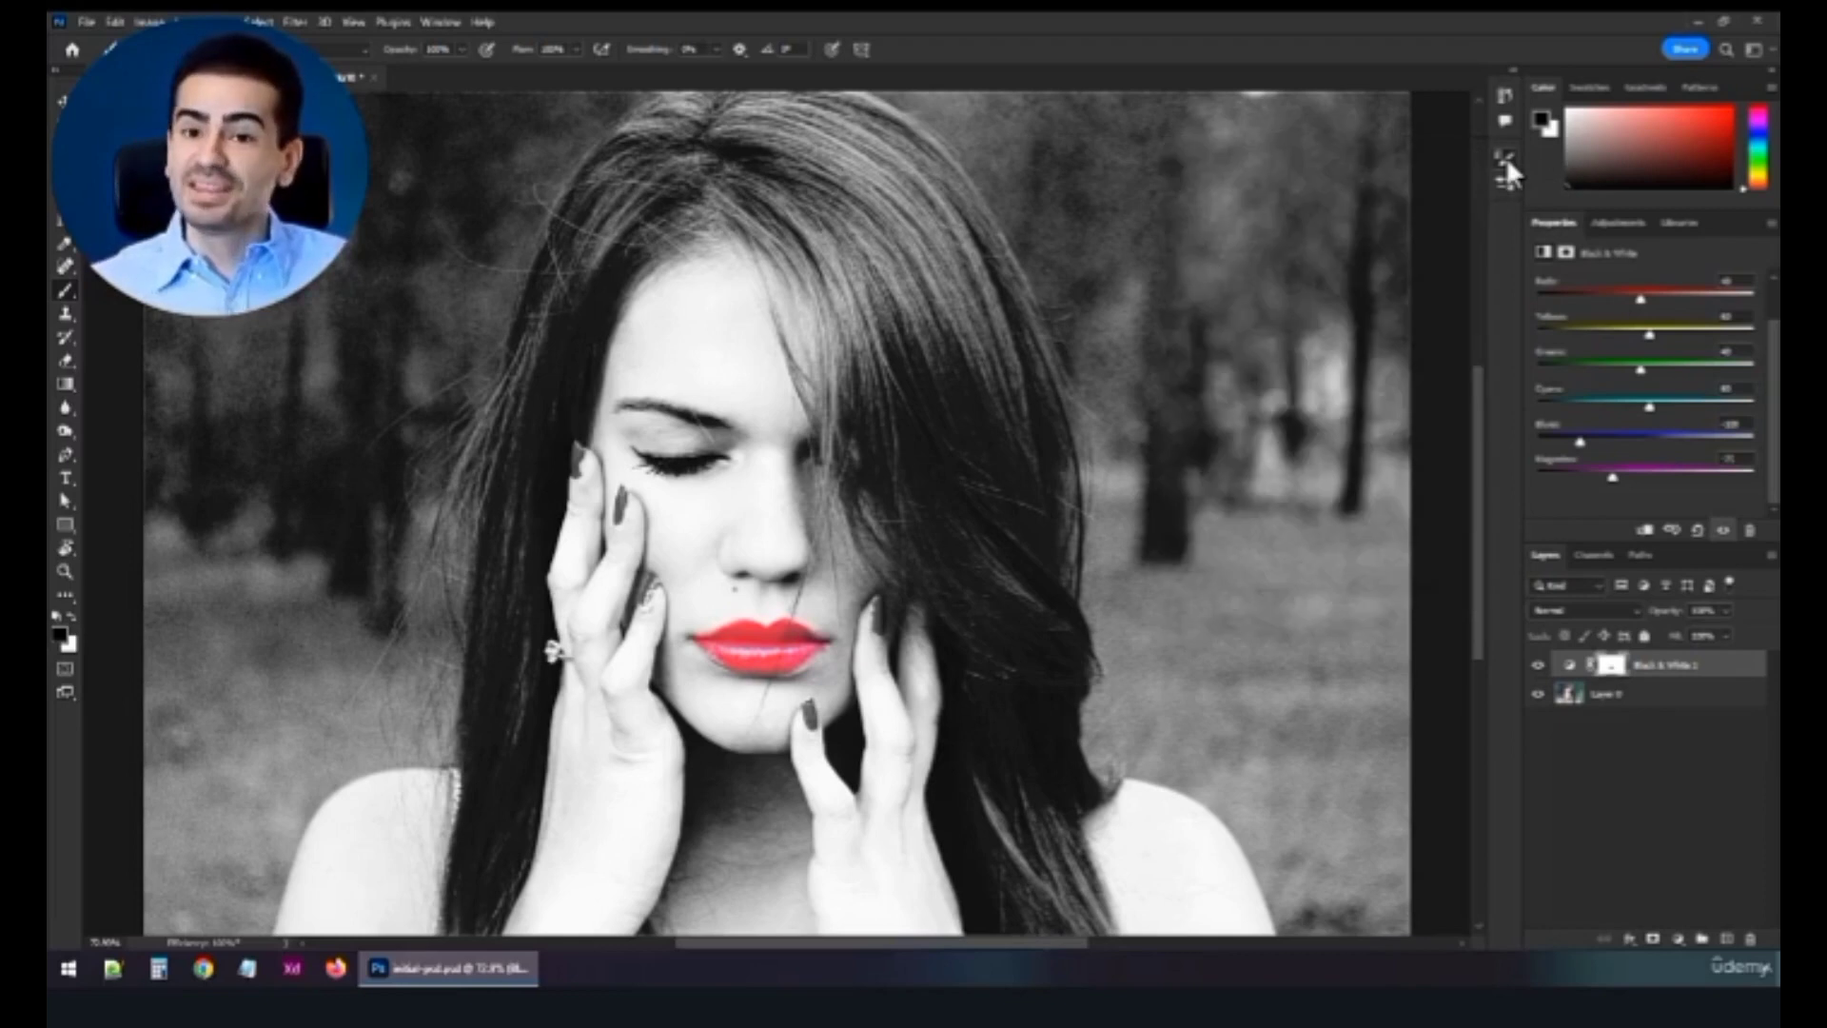
{"action": "left_click", "coordinate": [1506, 156]}
{"action": "left_click", "coordinate": [1506, 156]}
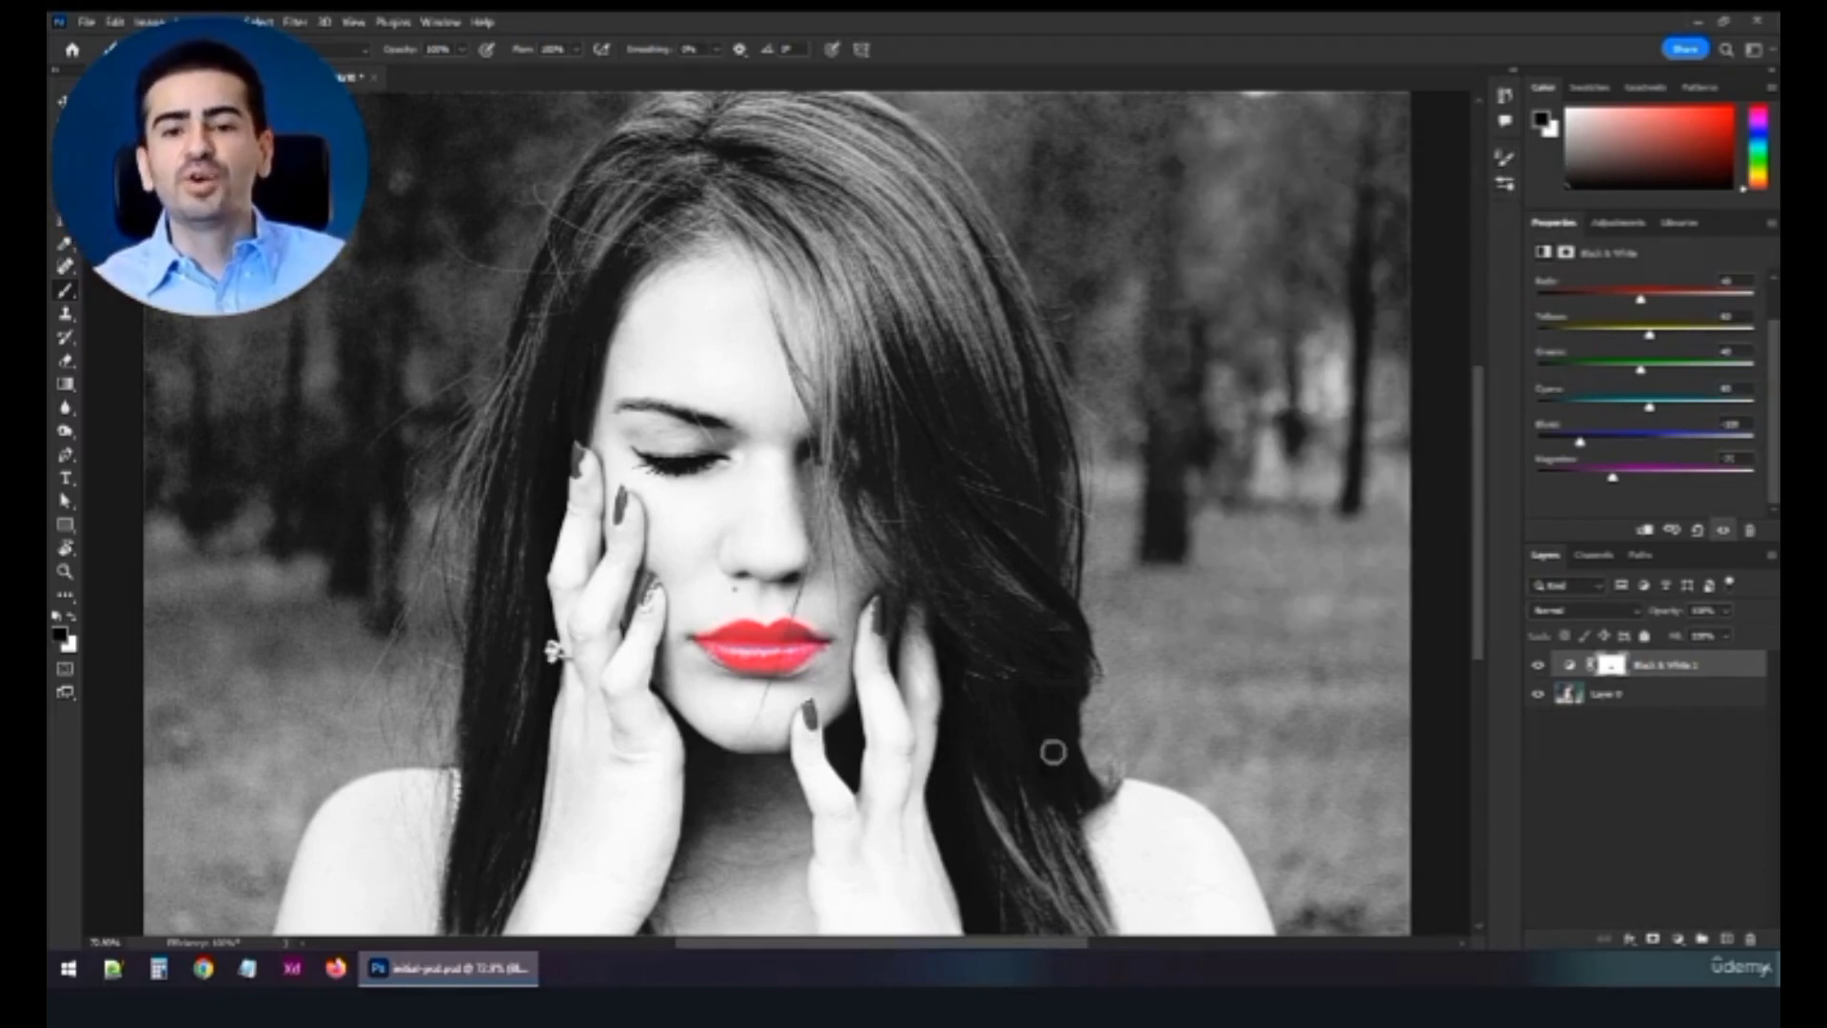
- Toggle the Black & White layer's visibility to compare the original portrait with the masked black and white version
{"action": "left_click", "coordinate": [1539, 666]}
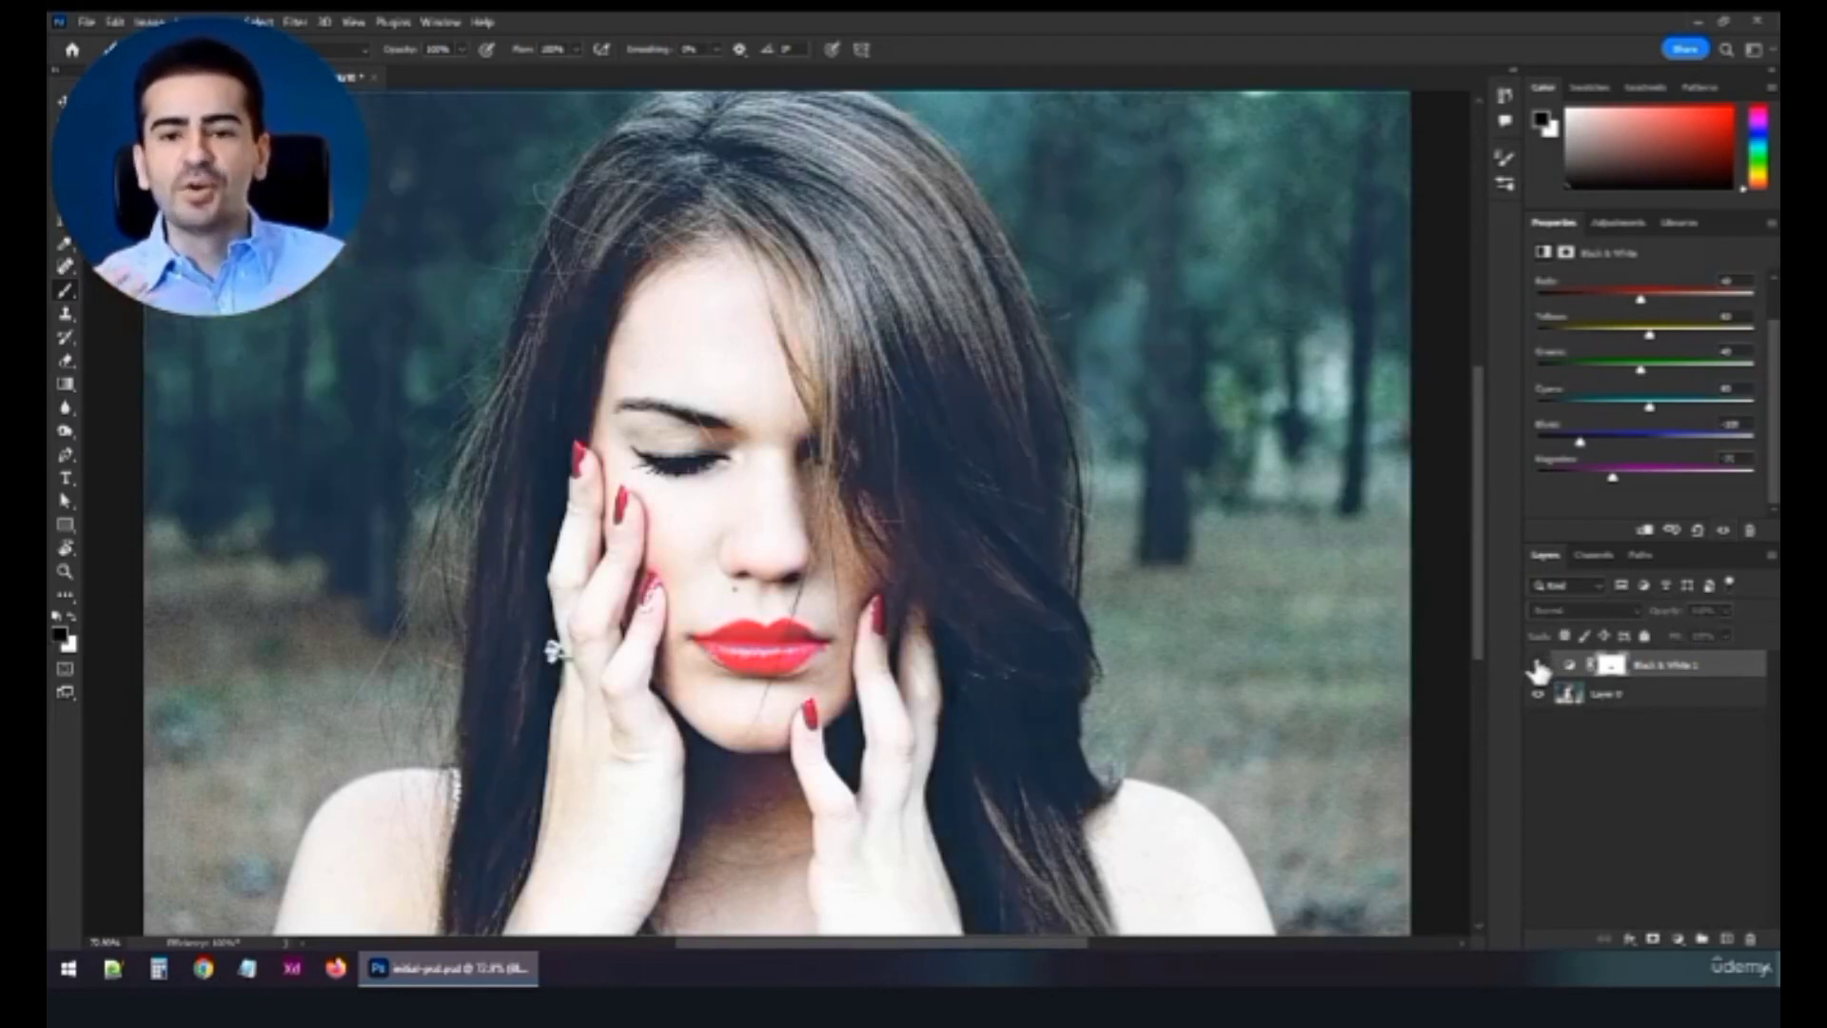
{"action": "left_click", "coordinate": [1539, 666]}
{"action": "left_click", "coordinate": [1539, 666]}
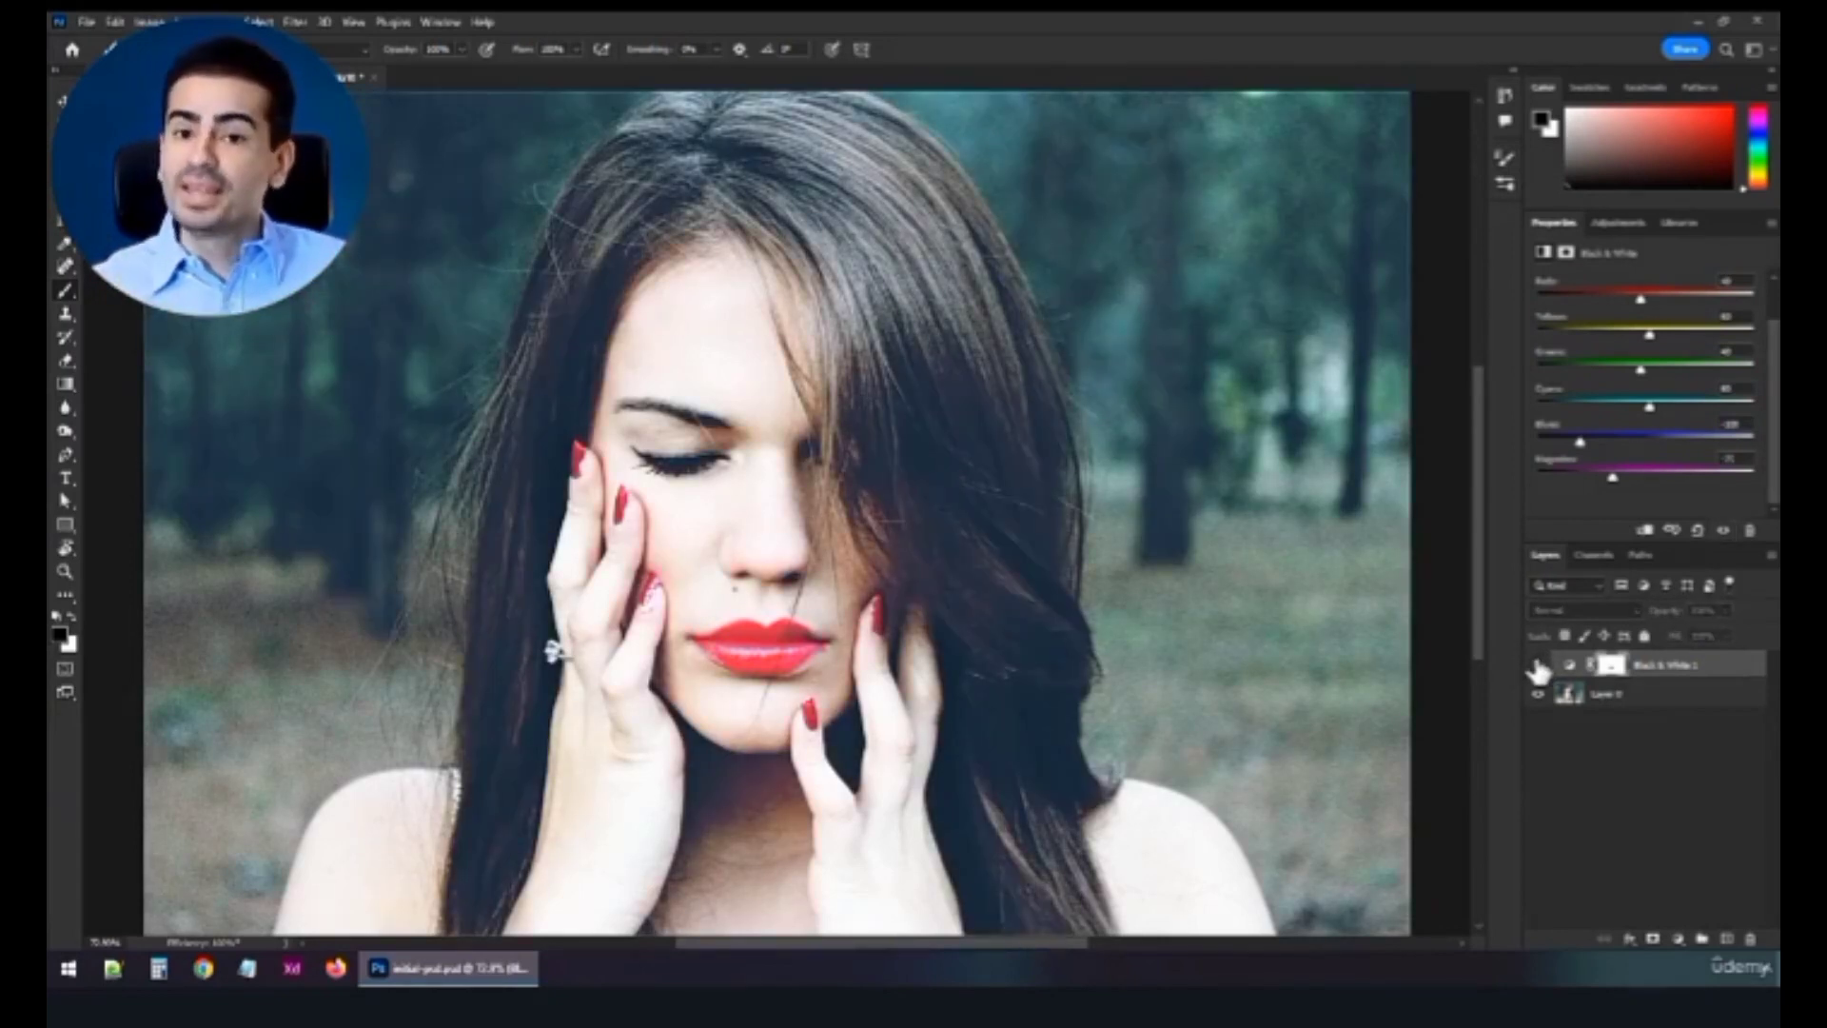
{"action": "left_click", "coordinate": [1539, 666]}
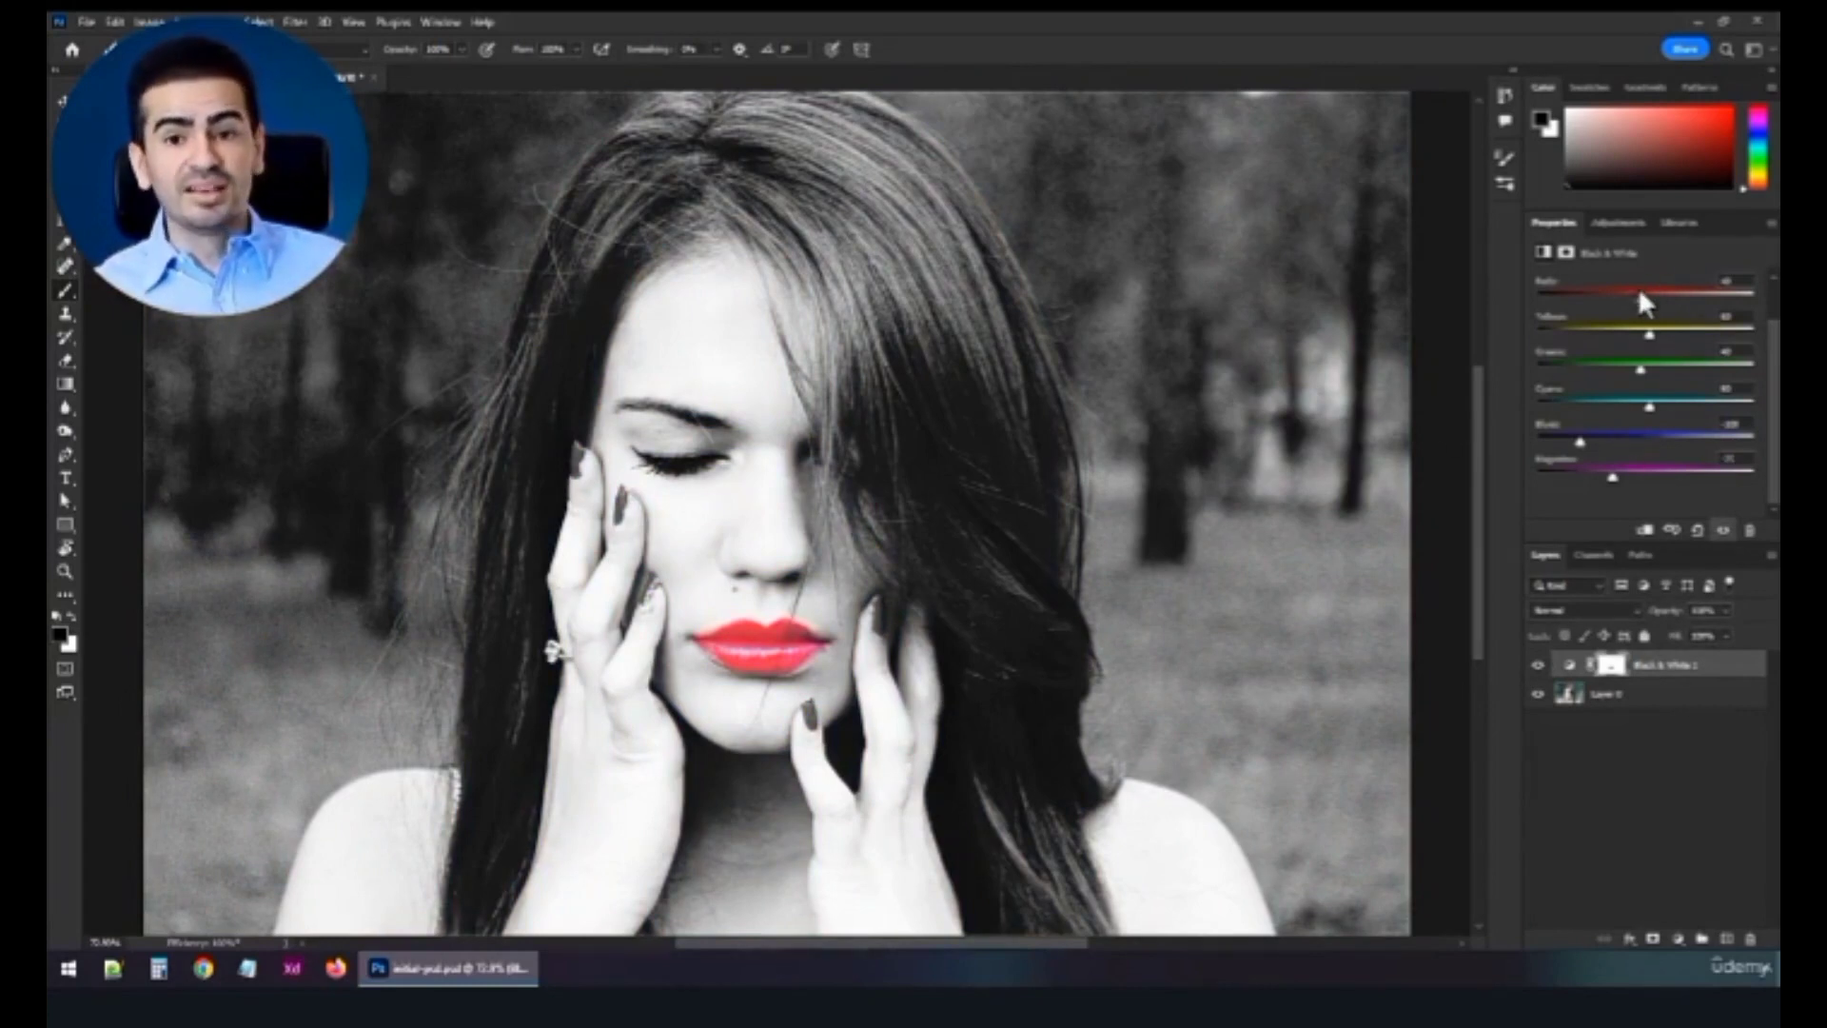
- Lower the adjustment's Reds to about 19 and paint black on the mask over the fingernail beneath the chin to restore its red
{"action": "mouse_move", "coordinate": [1641, 297]}
{"action": "left_mouse_down"}
{"action": "mouse_move", "coordinate": [1660, 295]}
{"action": "mouse_move", "coordinate": [1632, 290]}
{"action": "left_mouse_up"}
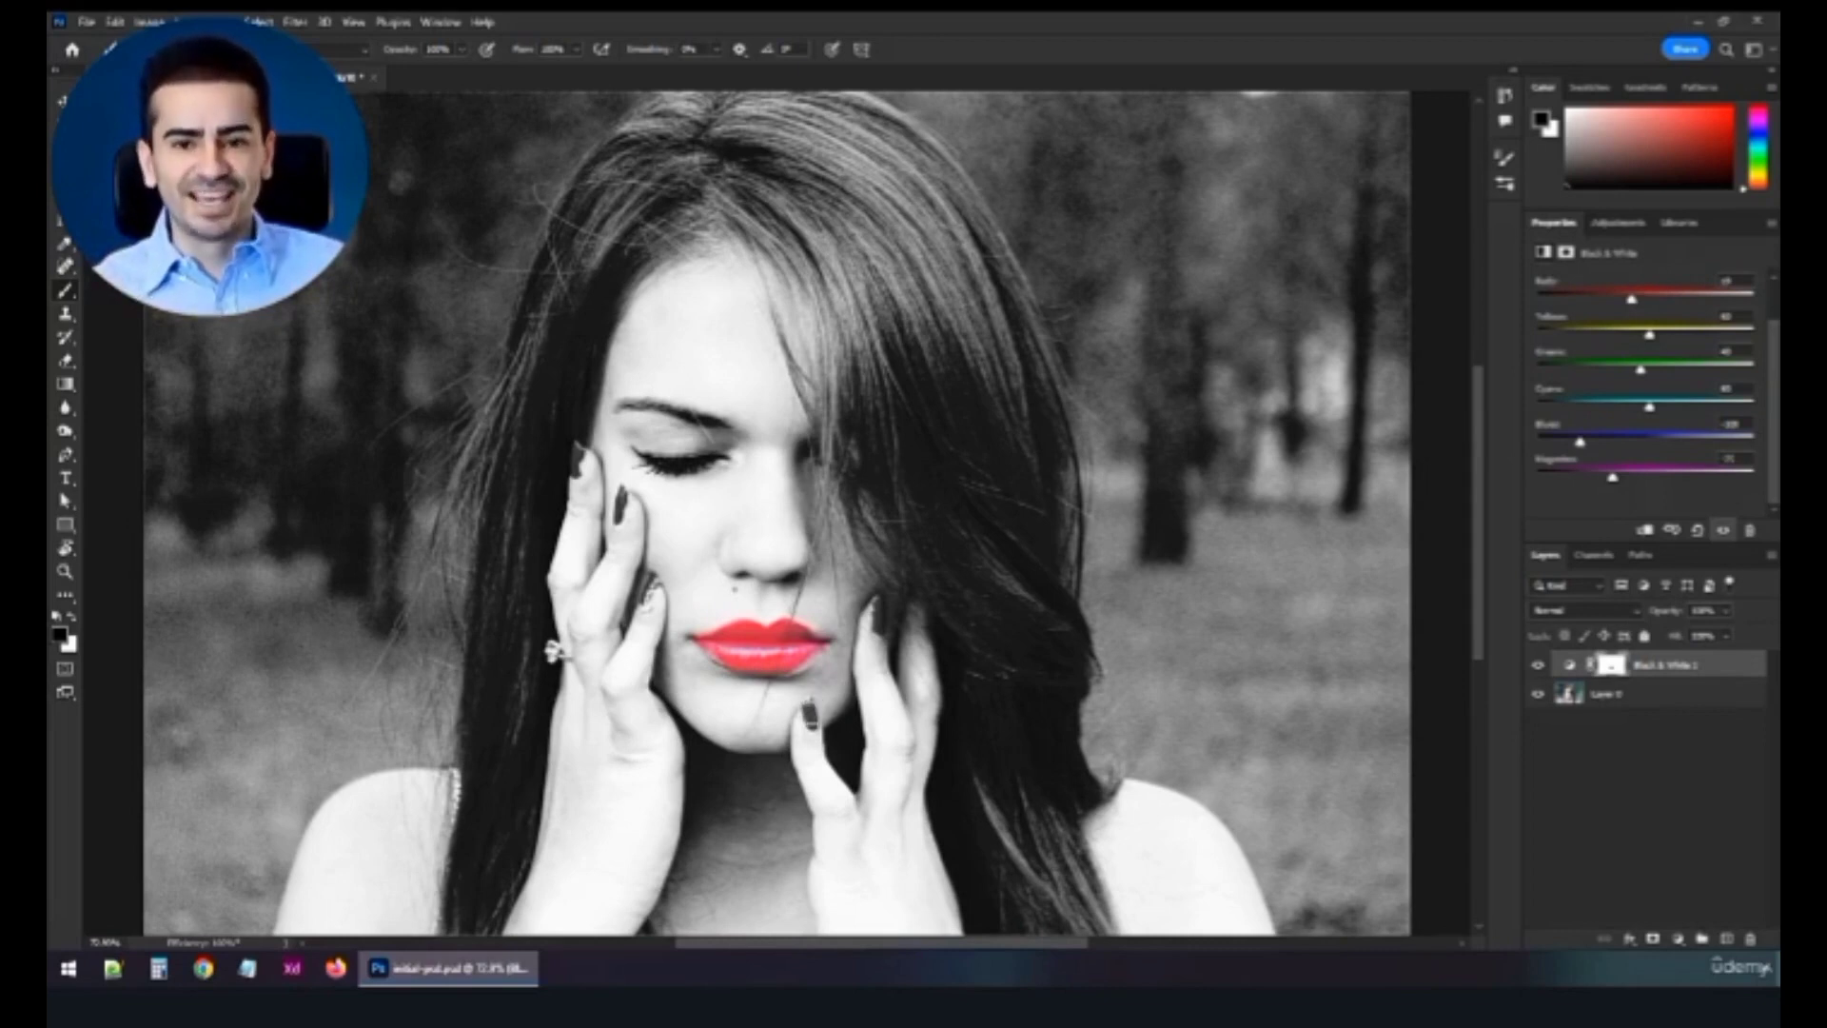
{"action": "key", "text": "z"}
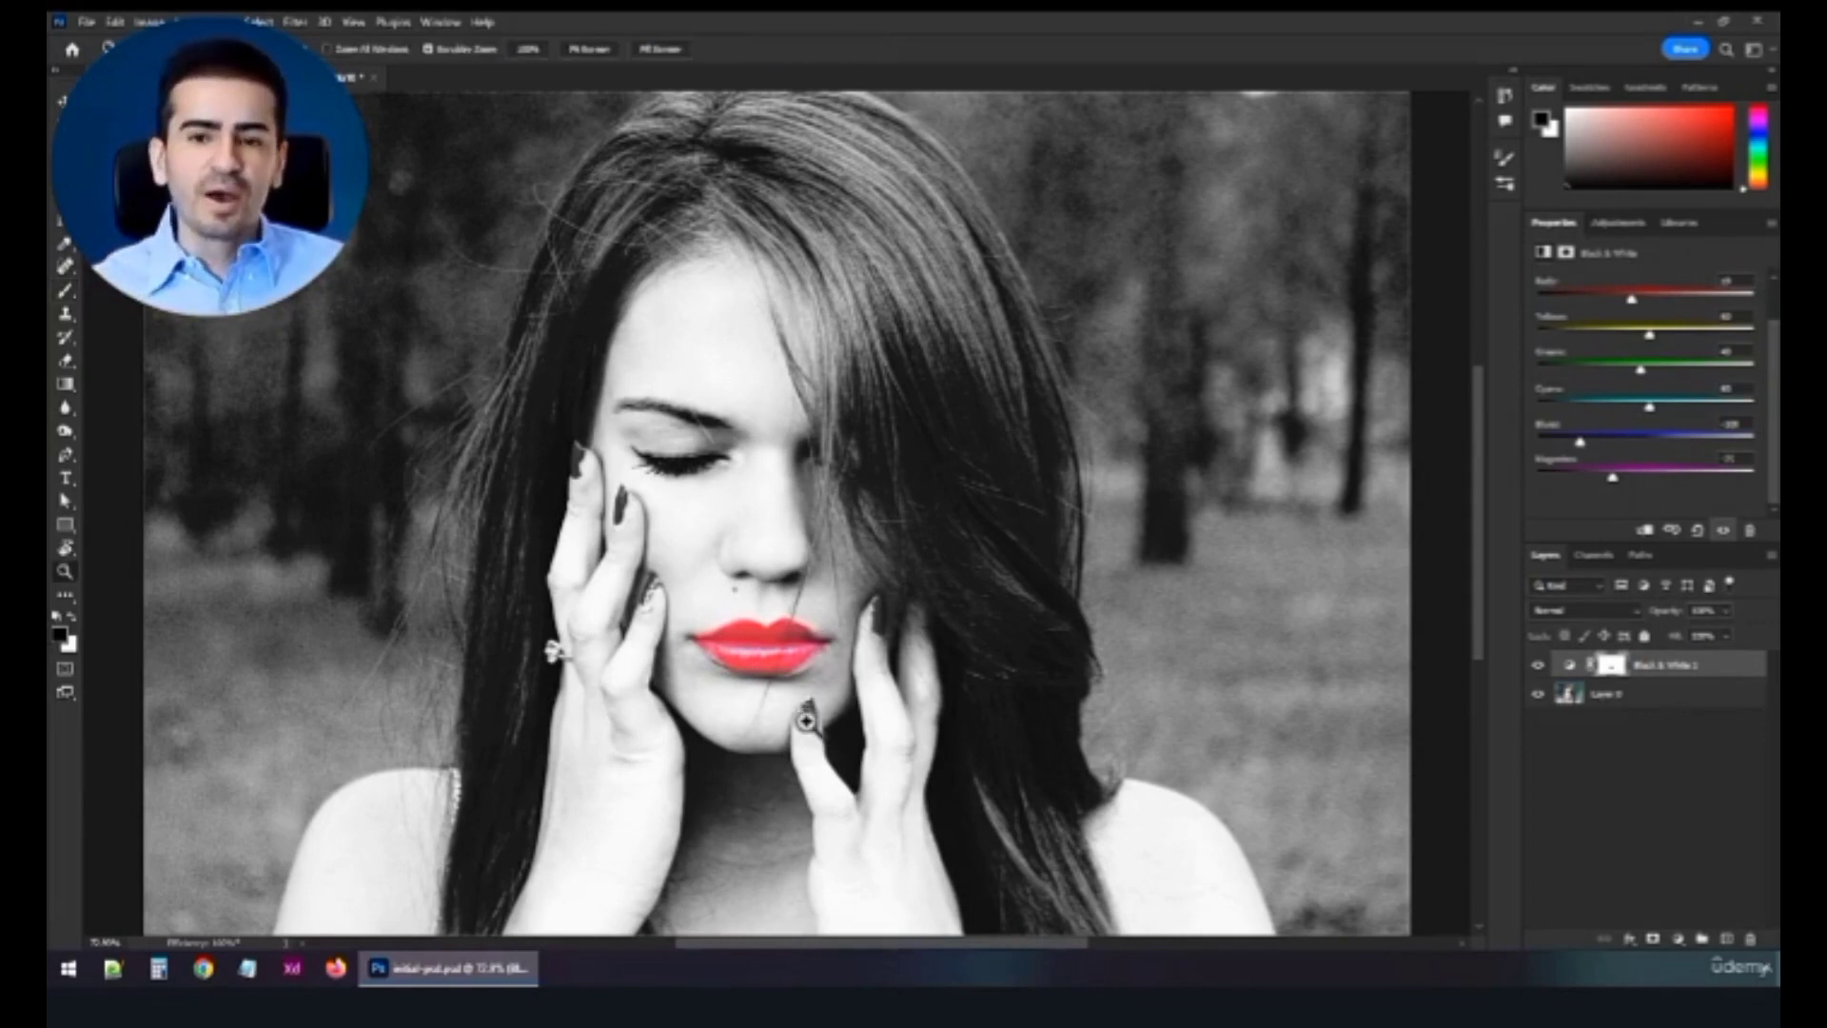
{"action": "mouse_move", "coordinate": [806, 721]}
{"action": "left_mouse_down"}
{"action": "mouse_move", "coordinate": [819, 704]}
{"action": "mouse_move", "coordinate": [818, 743]}
{"action": "mouse_move", "coordinate": [809, 654]}
{"action": "left_mouse_up"}
{"action": "key", "text": "b"}
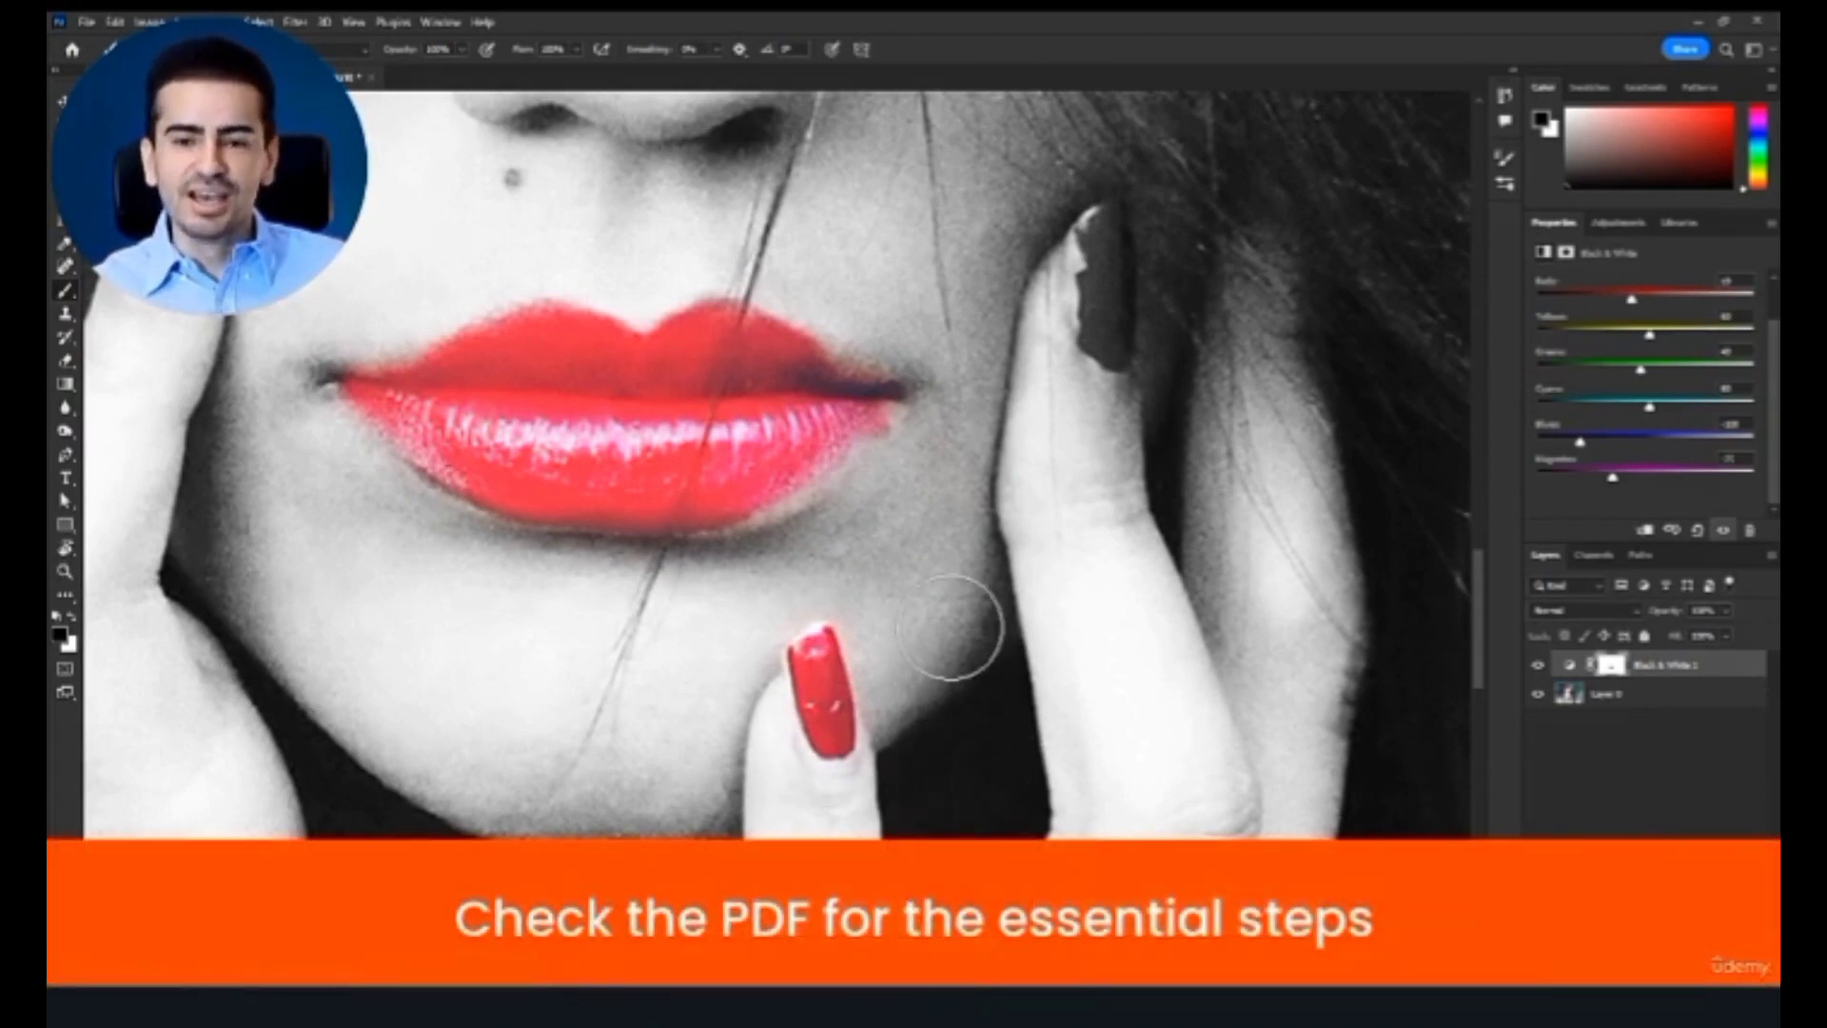
{"action": "key", "text": "ctrl+0"}
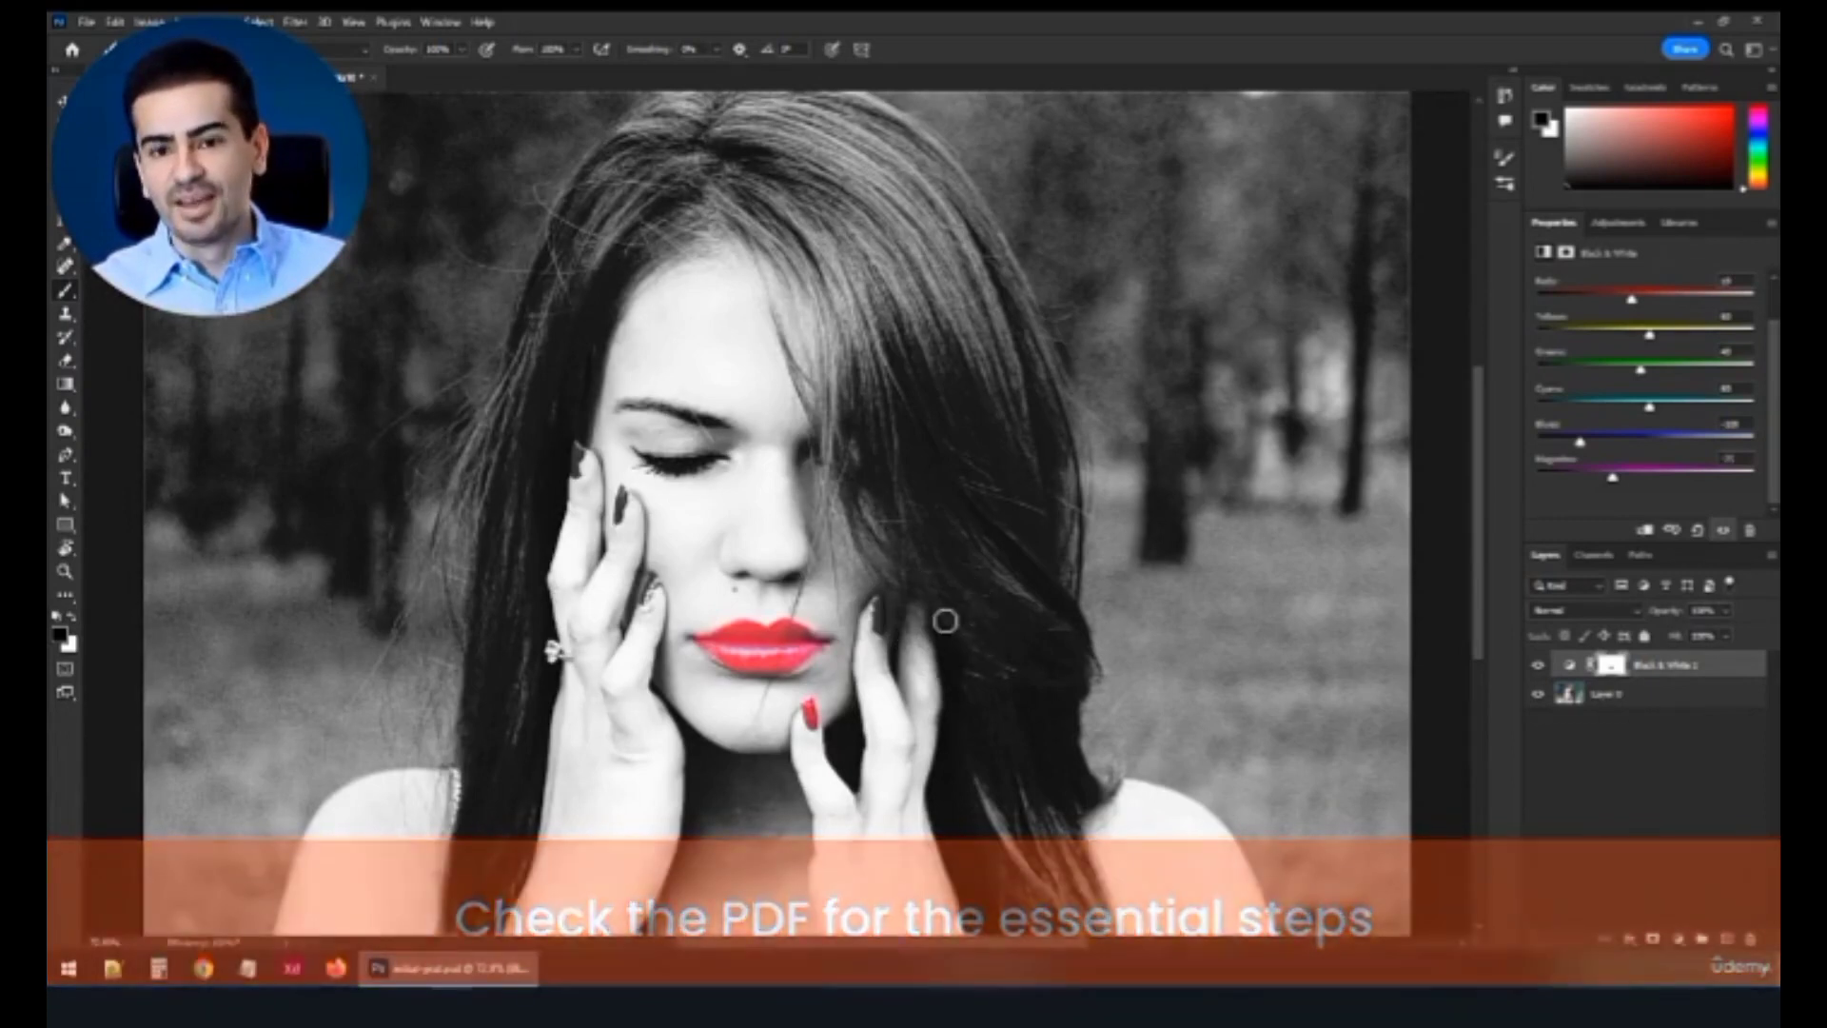